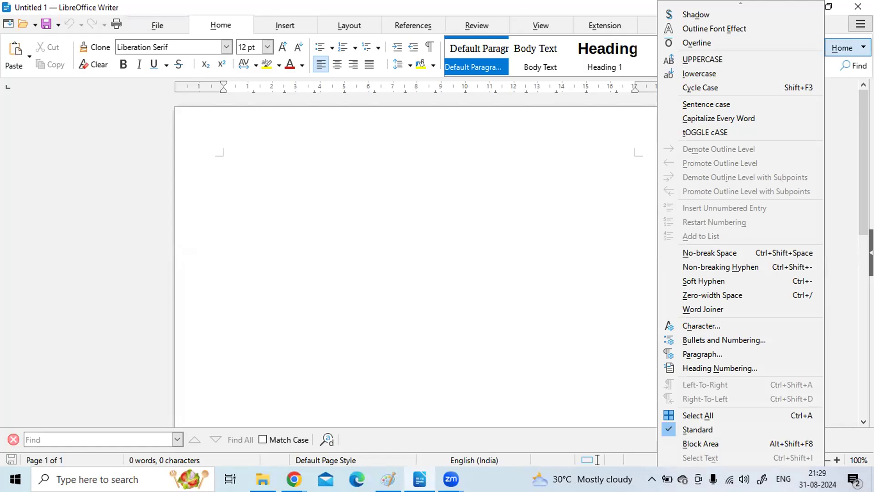
Preview the Standard Toolbar interface variant, and apply the Tabbed user interface to Writer
{"action": "left_click", "coordinate": [860, 24]}
{"action": "left_click", "coordinate": [860, 24]}
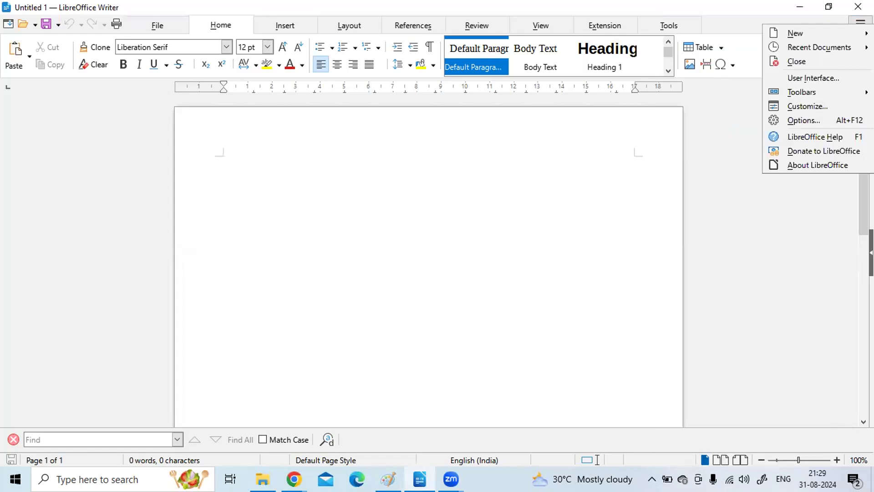
{"action": "left_click", "coordinate": [816, 79]}
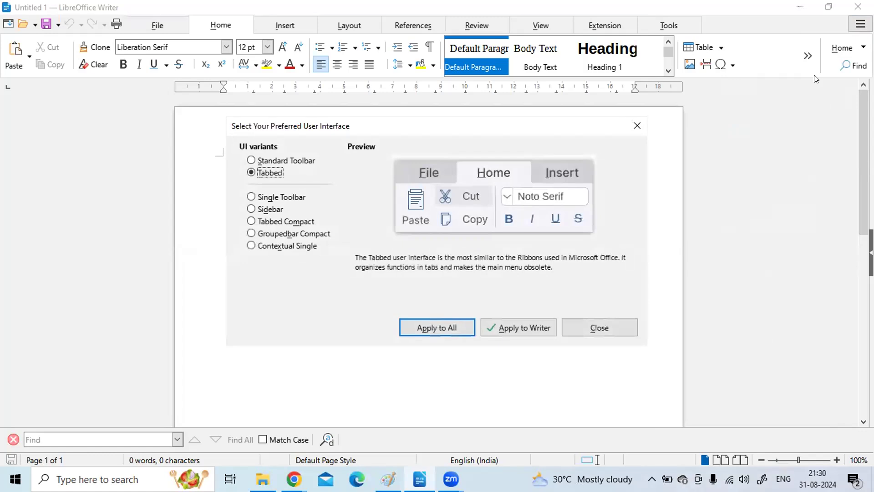
{"action": "left_click", "coordinate": [276, 157]}
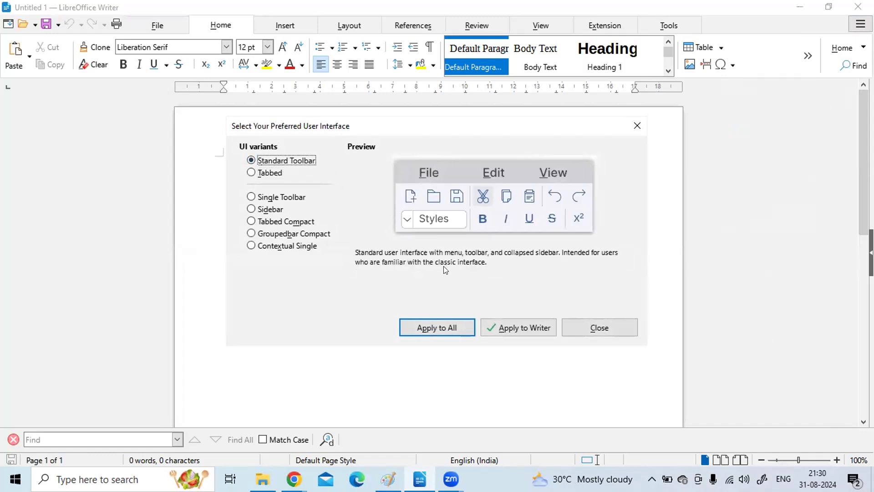
{"action": "left_click", "coordinate": [270, 172]}
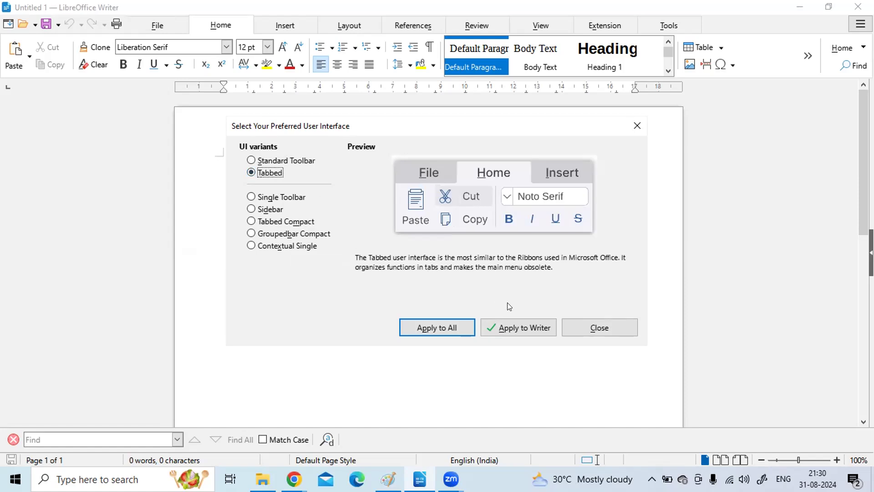
{"action": "left_click", "coordinate": [524, 321]}
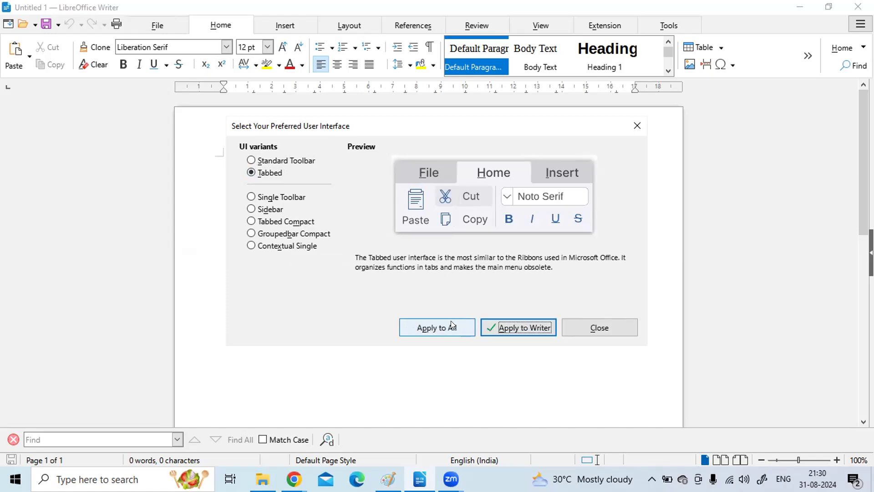
{"action": "left_click", "coordinate": [594, 329]}
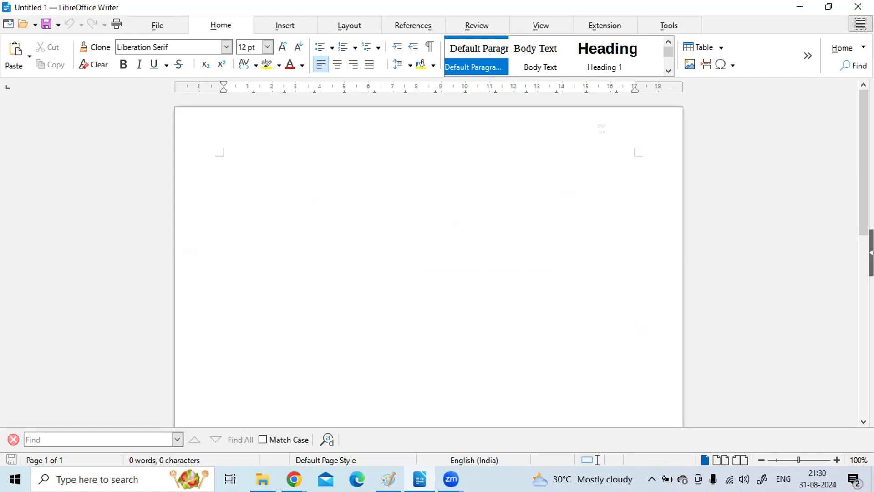
Hide the sidebar and show it again
{"action": "left_click", "coordinate": [531, 26]}
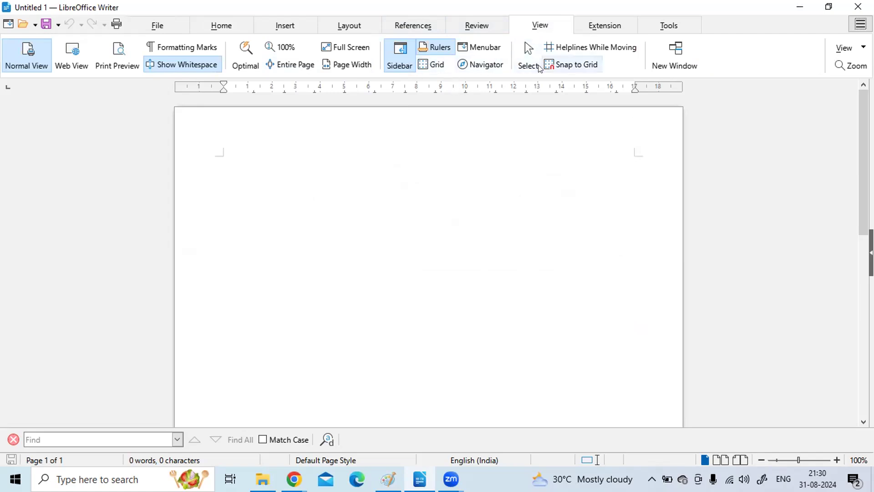
{"action": "left_click", "coordinate": [402, 60]}
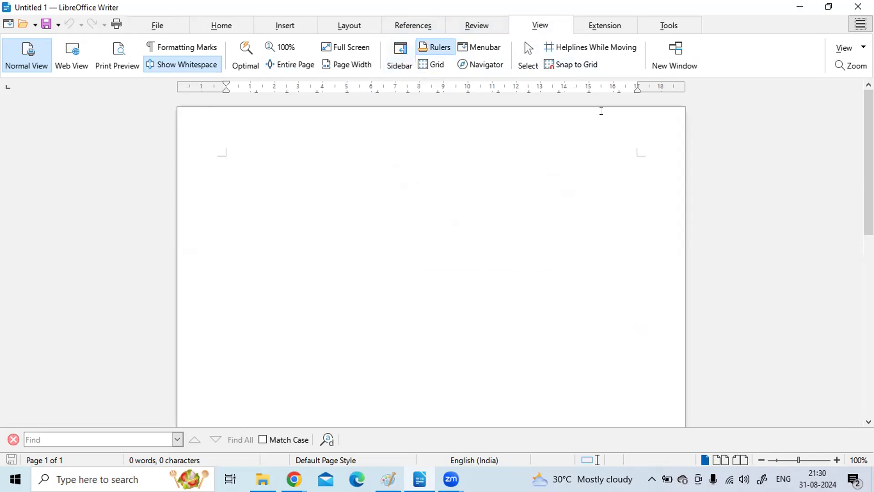
{"action": "left_click", "coordinate": [402, 58]}
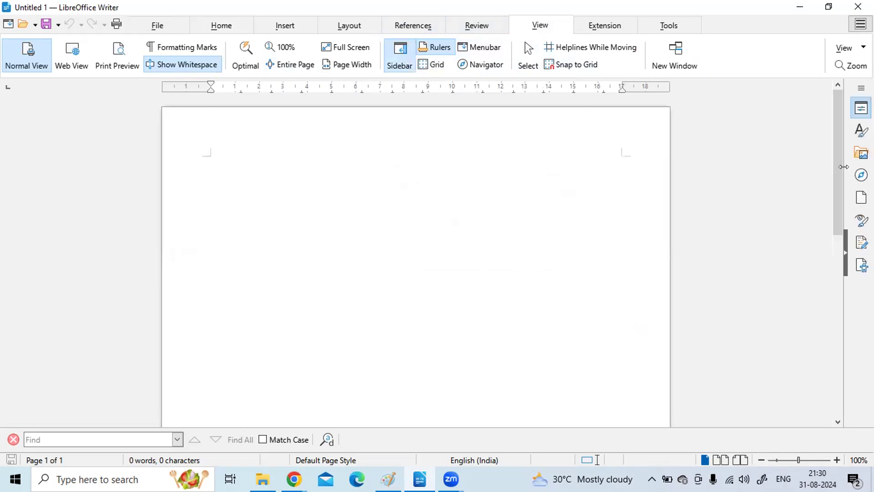
Widen the sidebar's Properties deck, narrow it again and close the deck
{"action": "left_click_drag", "start_coordinate": [844, 167], "coordinate": [670, 166]}
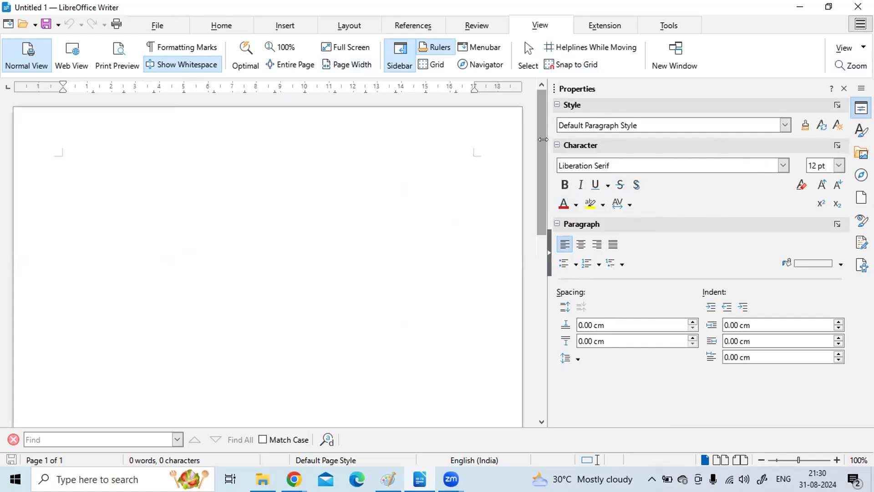
{"action": "left_click_drag", "start_coordinate": [543, 140], "coordinate": [677, 141]}
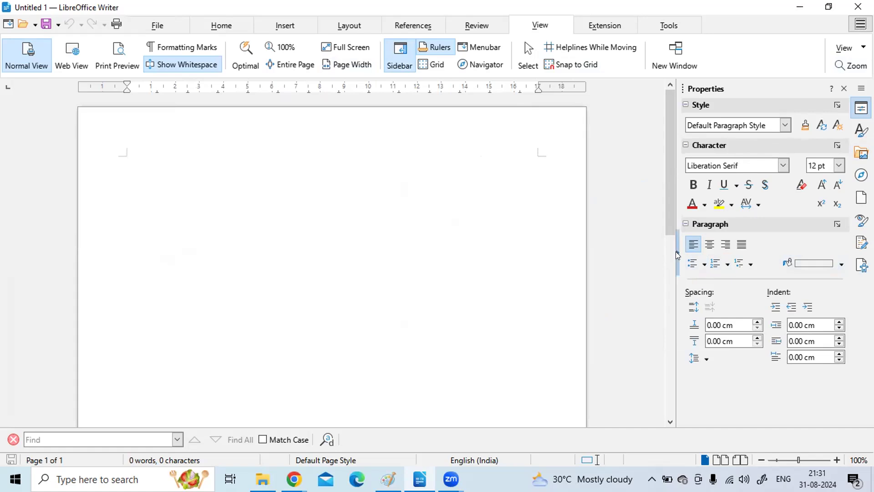
{"action": "left_click", "coordinate": [843, 87]}
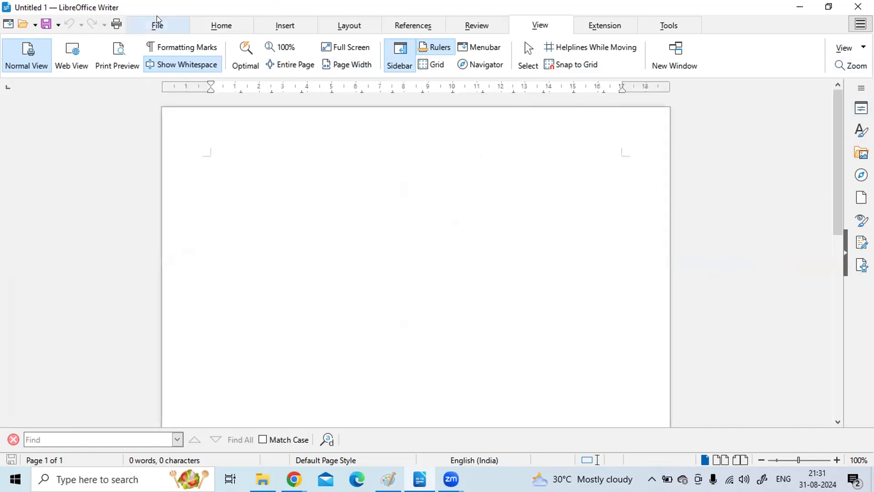
Fill the empty document with dummy text by expanding the AutoText shortcut "dt"
{"action": "left_click", "coordinate": [185, 25]}
{"action": "left_click", "coordinate": [212, 26]}
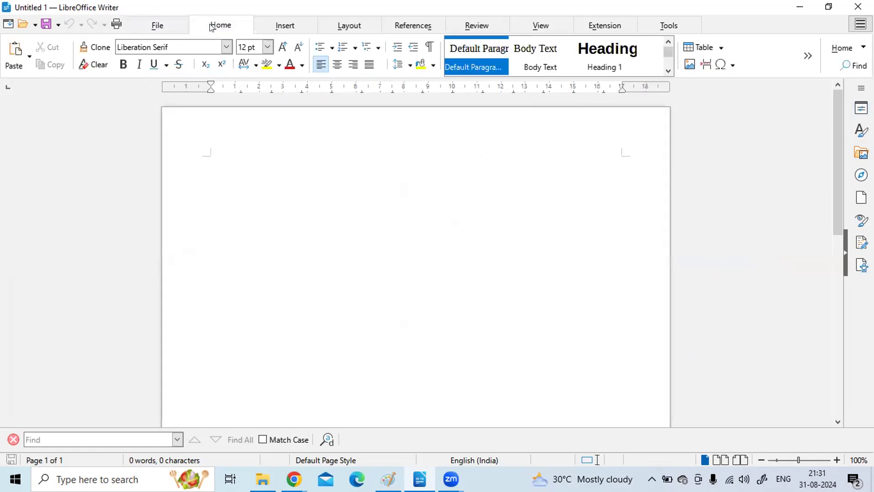
{"action": "left_click", "coordinate": [236, 153]}
{"action": "type", "text": "dt"}
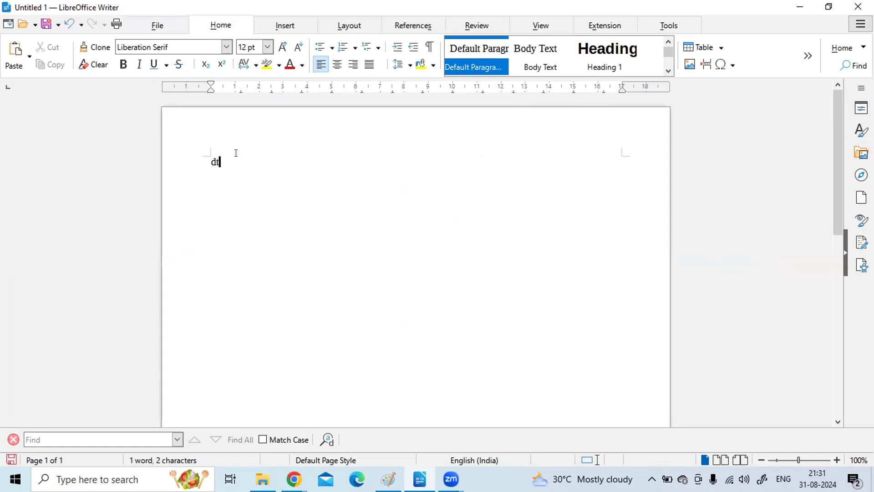
{"action": "key", "text": "XF86AudioRaiseVolume"}
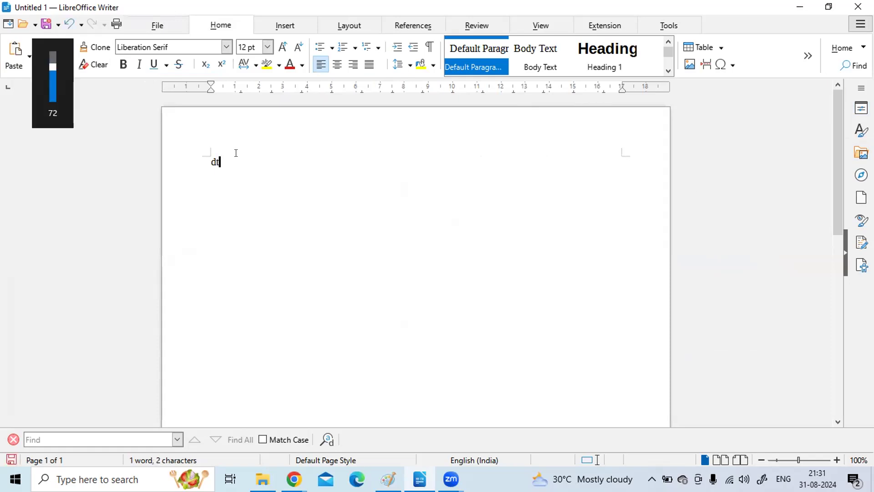
{"action": "key", "text": "BackSpace"}
{"action": "key", "text": "BackSpace"}
{"action": "type", "text": "dt"}
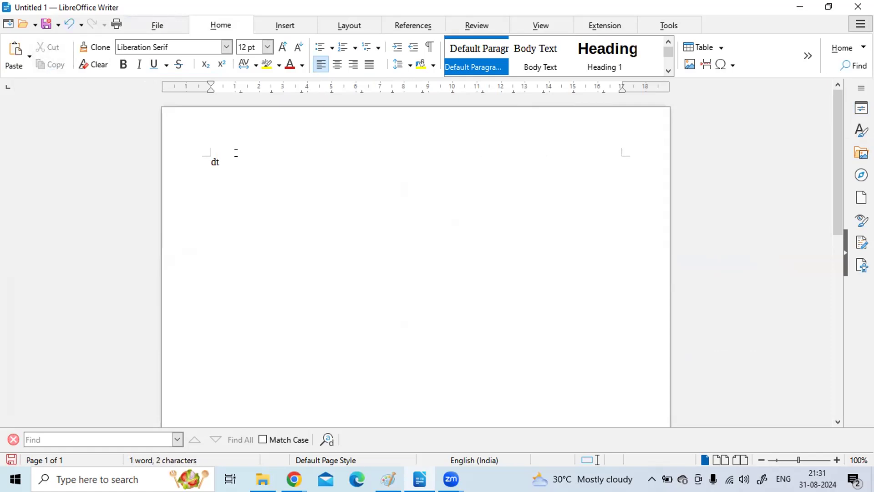
{"action": "key", "text": "F3"}
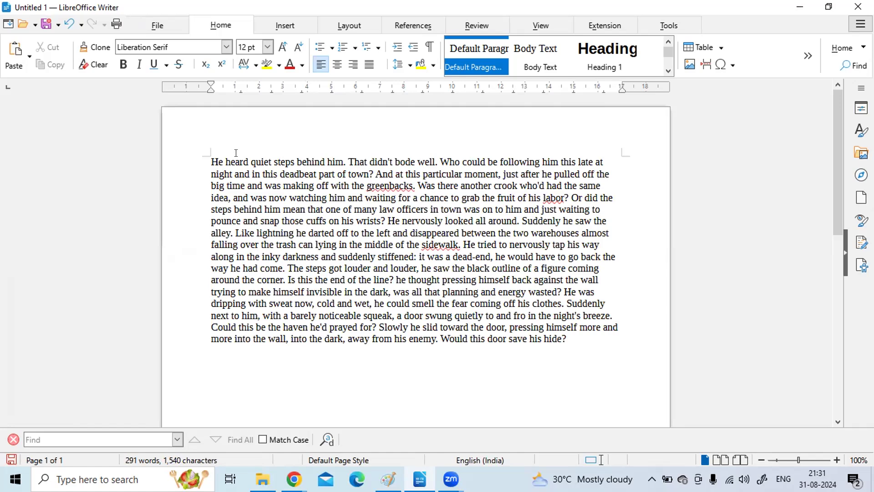
Create a new blank text document and close it to return to Untitled 1
{"action": "key", "text": "ctrl+n"}
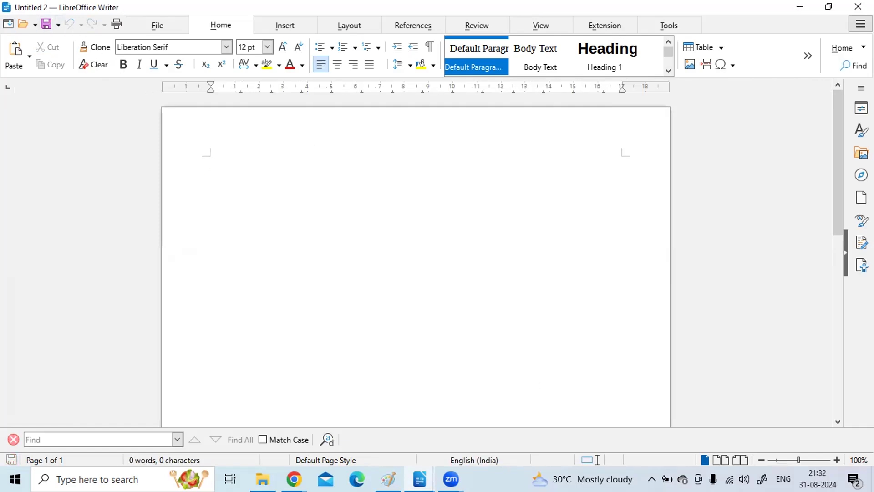
{"action": "mouse_move", "coordinate": [420, 479]}
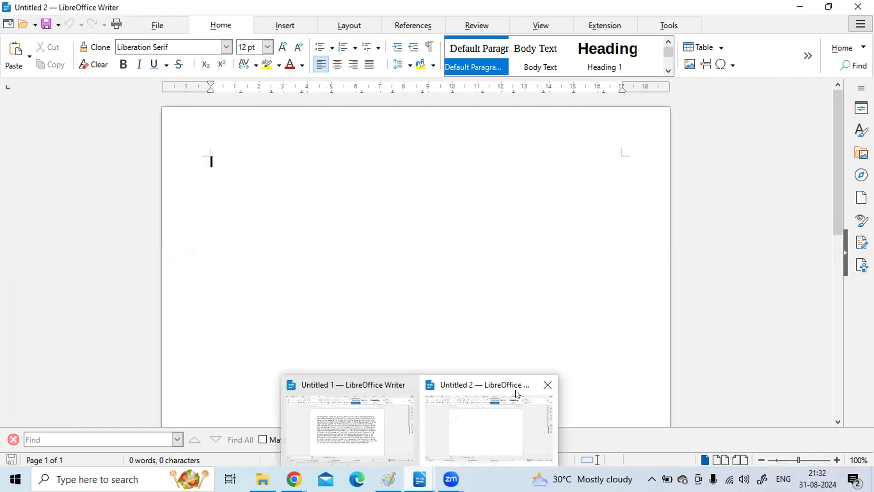
{"action": "left_click", "coordinate": [540, 385]}
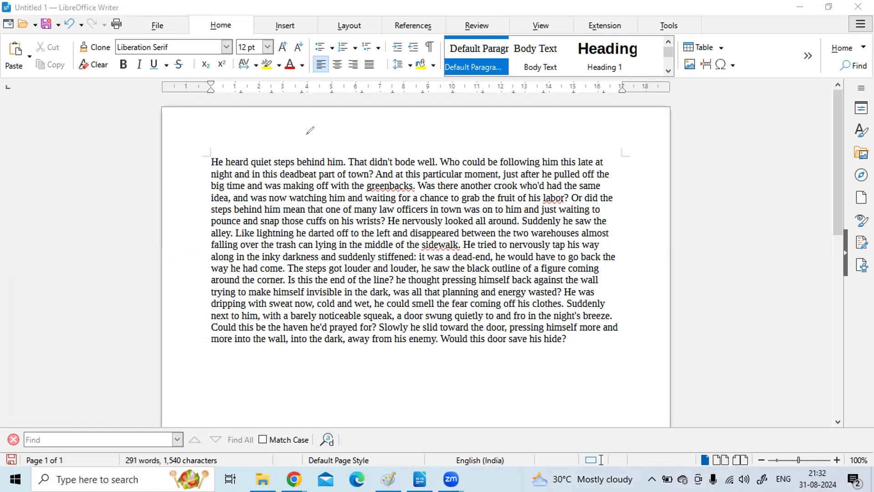
Try to quit the program with the unsaved Untitled 1 document open, and cancel the exit
{"action": "mouse_move", "coordinate": [288, 127]}
{"action": "left_mouse_down"}
{"action": "mouse_move", "coordinate": [334, 113]}
{"action": "mouse_move", "coordinate": [401, 120]}
{"action": "left_mouse_up"}
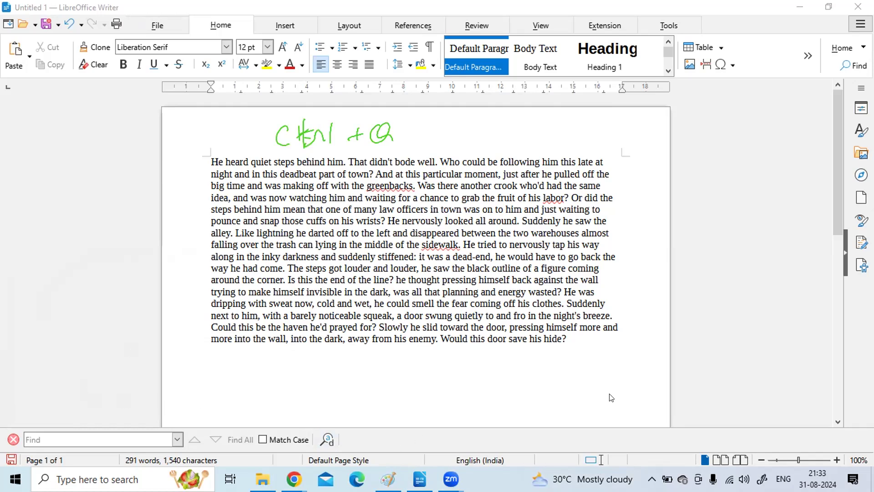
{"action": "left_click", "coordinate": [317, 367]}
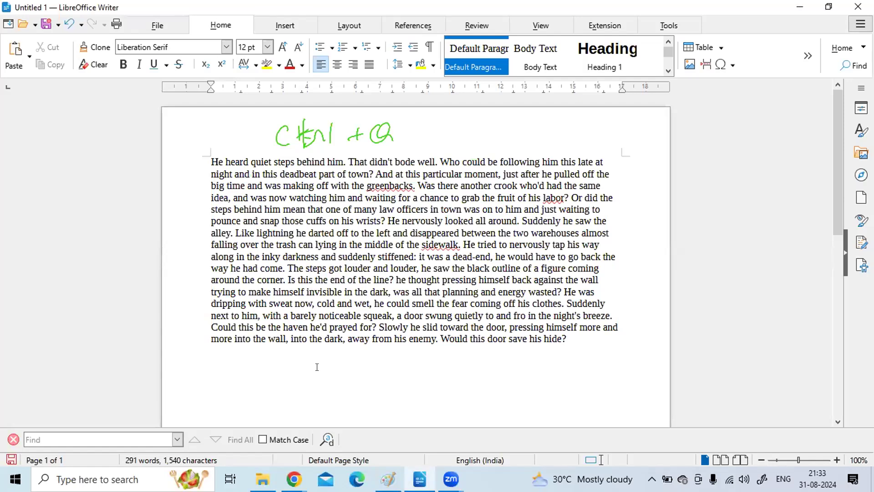
{"action": "key", "text": "ctrl+q"}
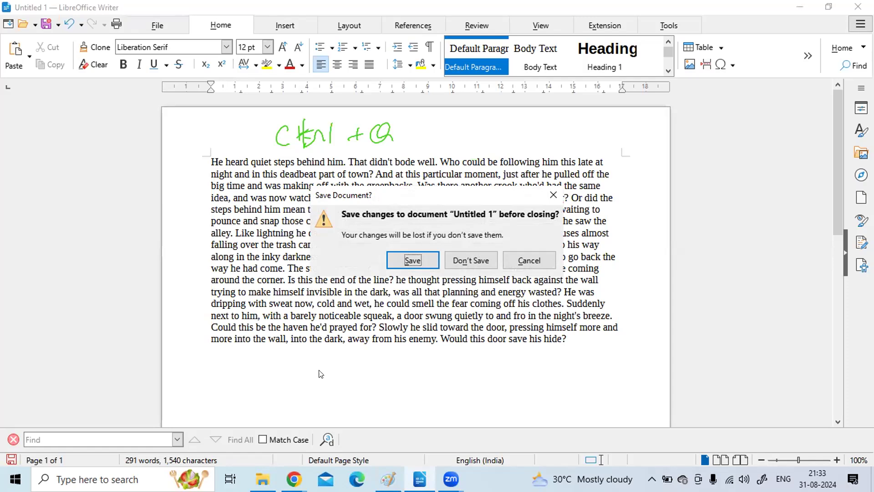
{"action": "key", "text": "Tab"}
{"action": "key", "text": "shift+Tab"}
{"action": "left_click", "coordinate": [512, 258]}
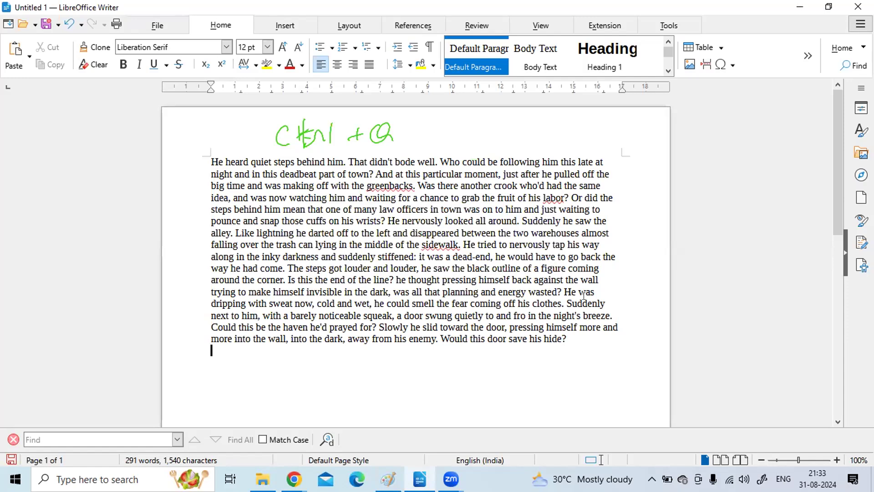
Open the print settings for the document and close them without printing
{"action": "key", "text": "ctrl+q"}
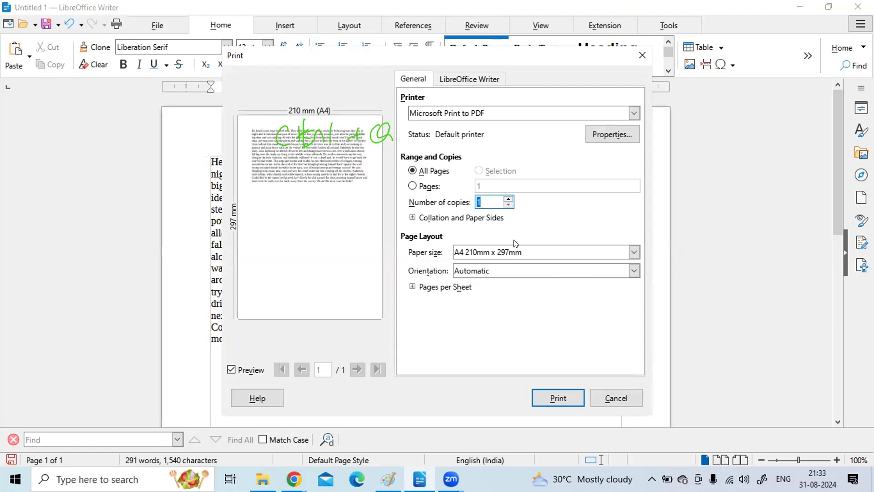
{"action": "left_click", "coordinate": [640, 60]}
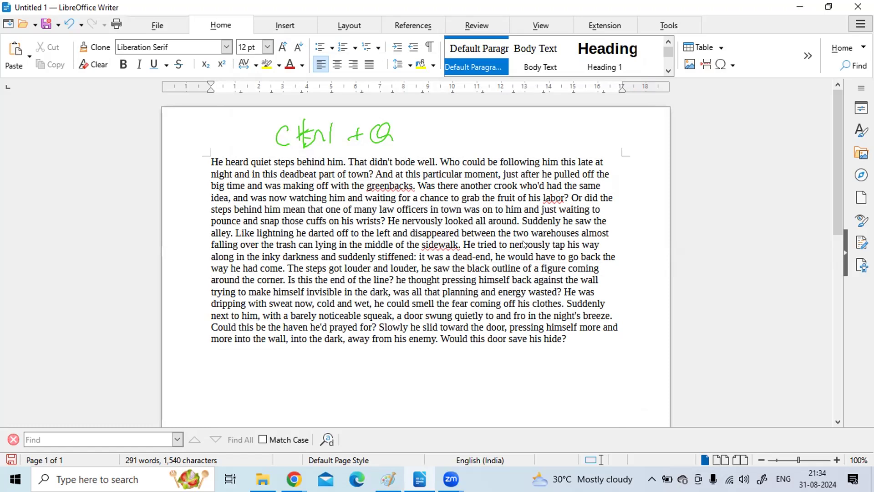
Start saving the document, create a folder named libreofficewriter inside weirdo, and open it as the save location
{"action": "key", "text": "ctrl+q"}
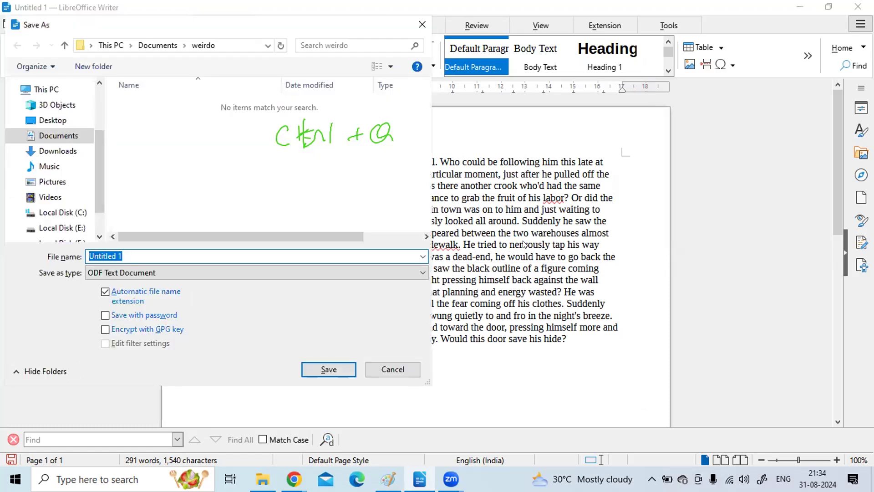
{"action": "left_click", "coordinate": [107, 66]}
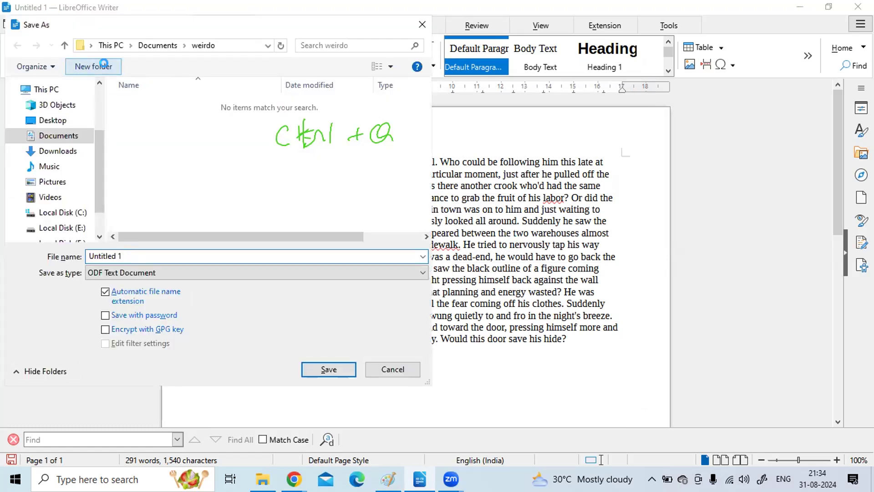
{"action": "key", "text": "BackSpace"}
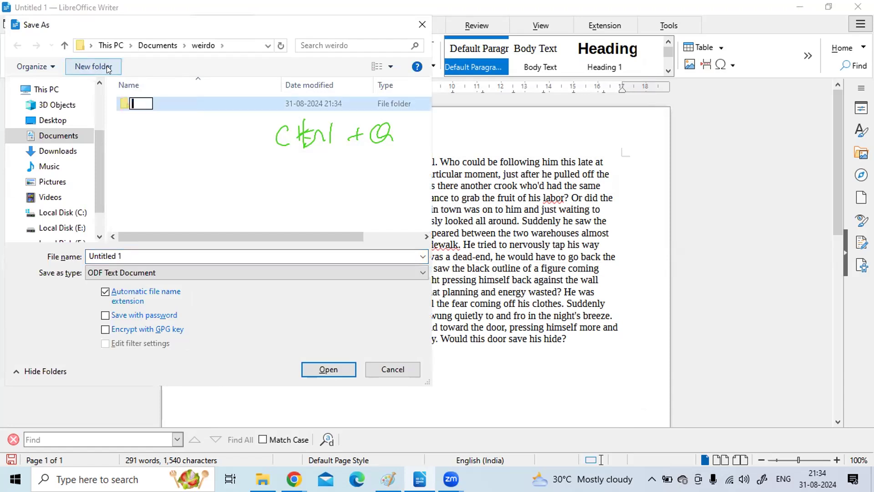
{"action": "type", "text": "libreofficewriter"}
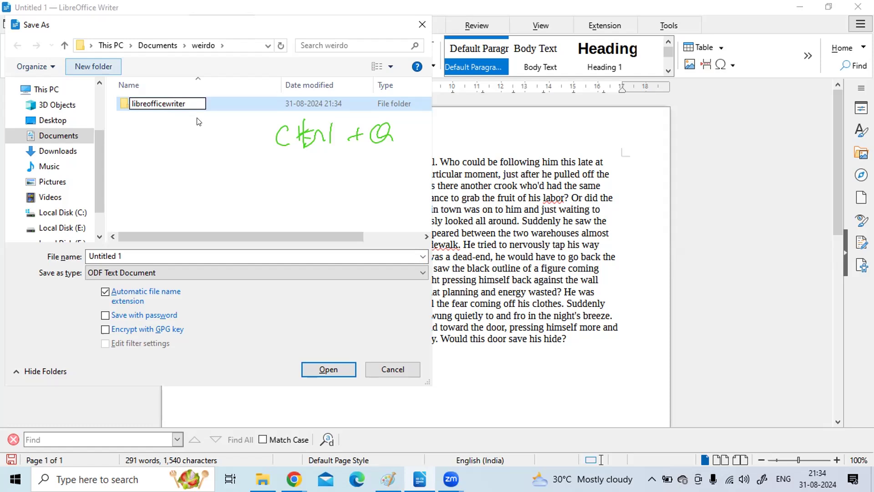
{"action": "left_click", "coordinate": [221, 107]}
{"action": "double_click", "coordinate": [223, 111]}
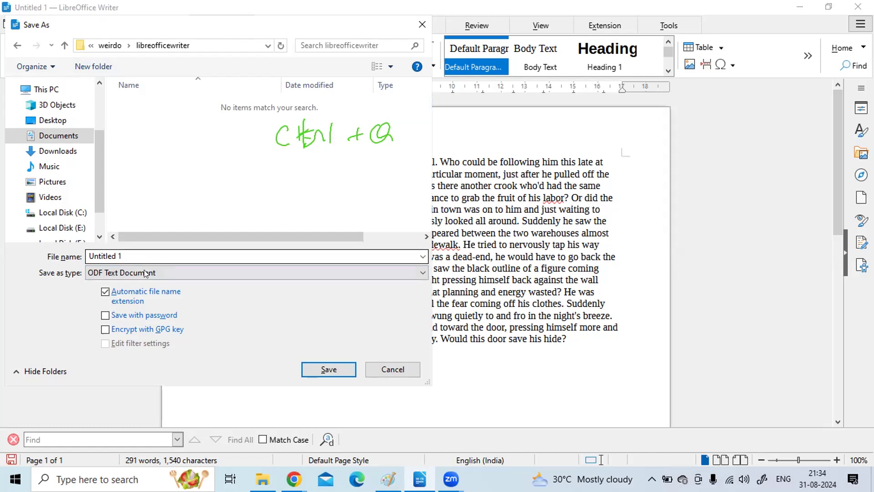
Name the file intro, settle on ODF Text Document as its type after trying Text, and save it
{"action": "left_click", "coordinate": [128, 253]}
{"action": "key", "text": "ctrl+a"}
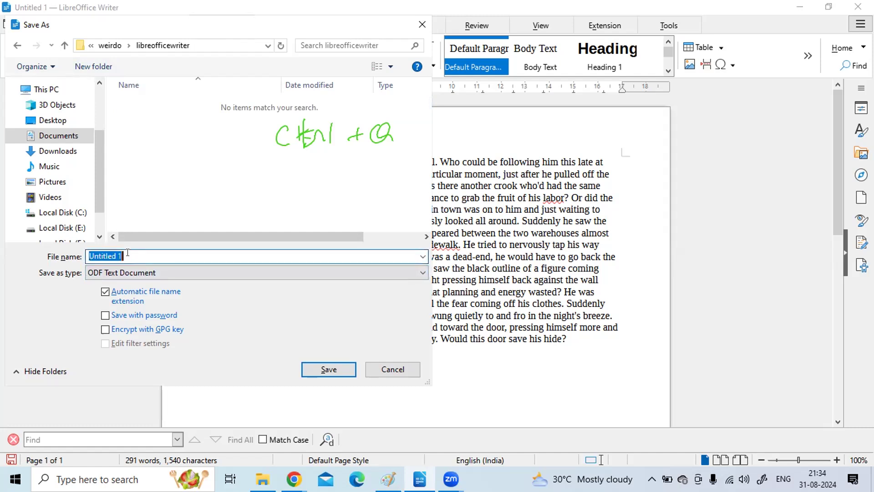
{"action": "key", "text": "BackSpace"}
{"action": "type", "text": "intro"}
{"action": "left_click", "coordinate": [157, 272]}
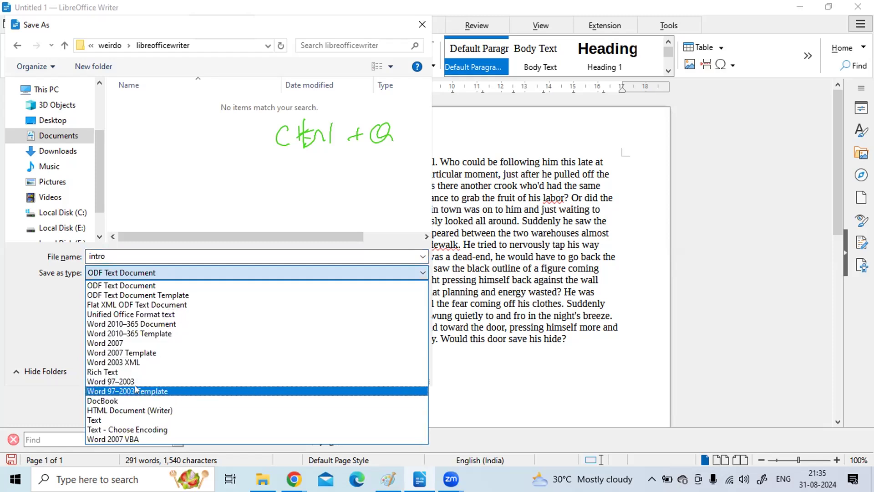
{"action": "left_click", "coordinate": [118, 420]}
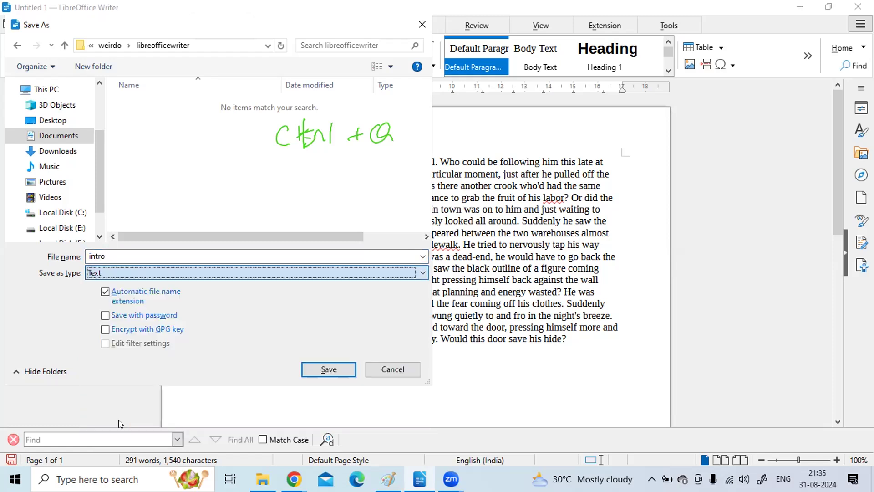
{"action": "left_click", "coordinate": [124, 269]}
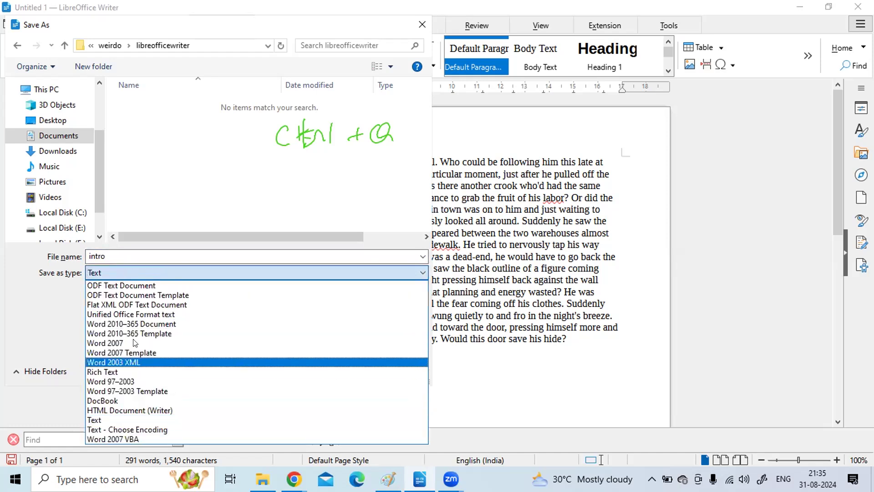
{"action": "left_click", "coordinate": [153, 283]}
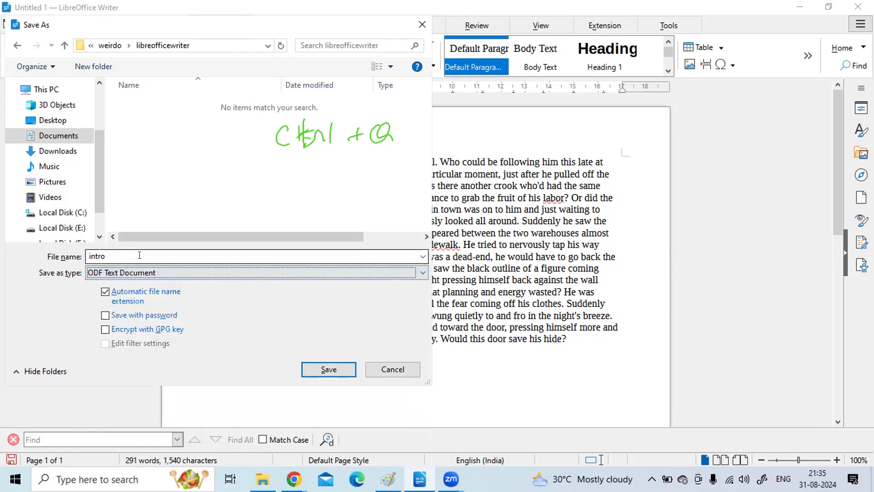
{"action": "left_click", "coordinate": [330, 370]}
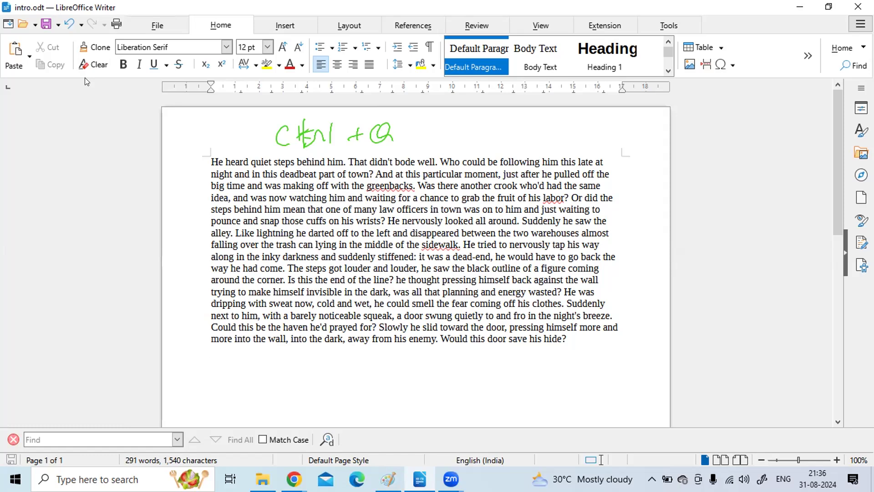
Start a direct PDF export of the document and cancel it without saving
{"action": "left_click", "coordinate": [146, 25]}
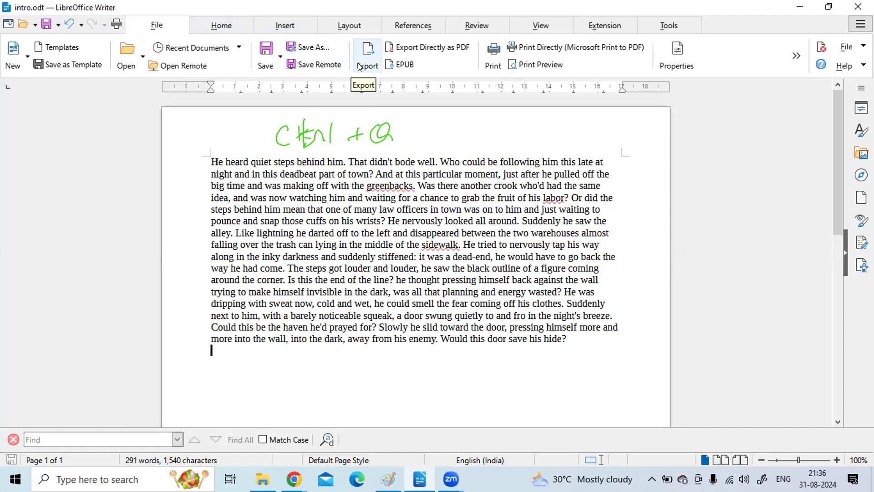
{"action": "left_click", "coordinate": [437, 47]}
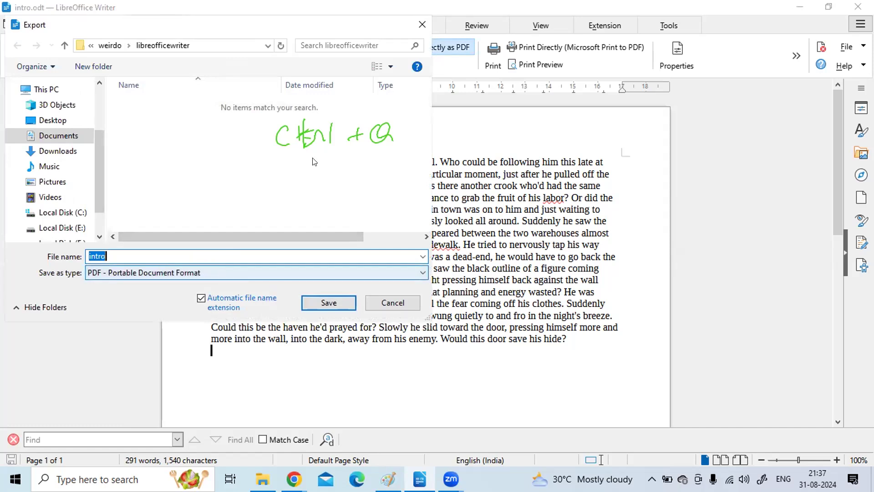
{"action": "left_click", "coordinate": [422, 25]}
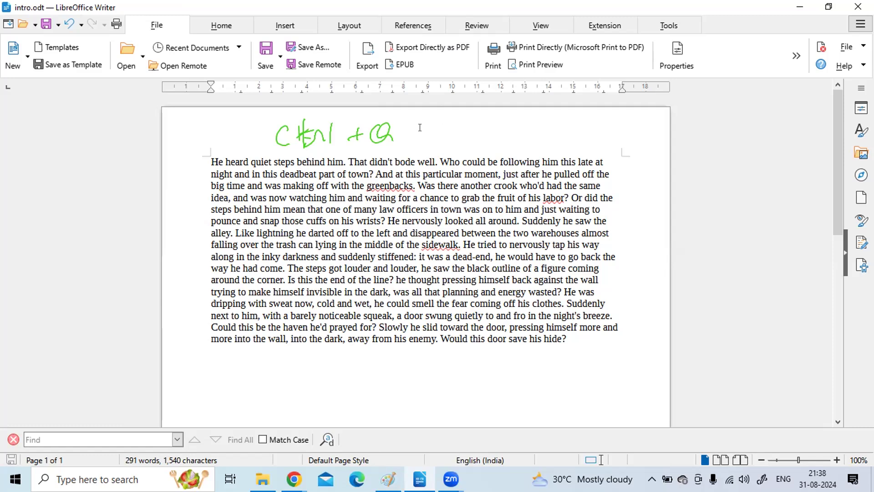
Copy the opening passage up to "cuffs on his wrists" and paste it on the empty line below the paragraph
{"action": "left_click", "coordinate": [205, 158]}
{"action": "left_click_drag", "start_coordinate": [205, 157], "coordinate": [380, 221]}
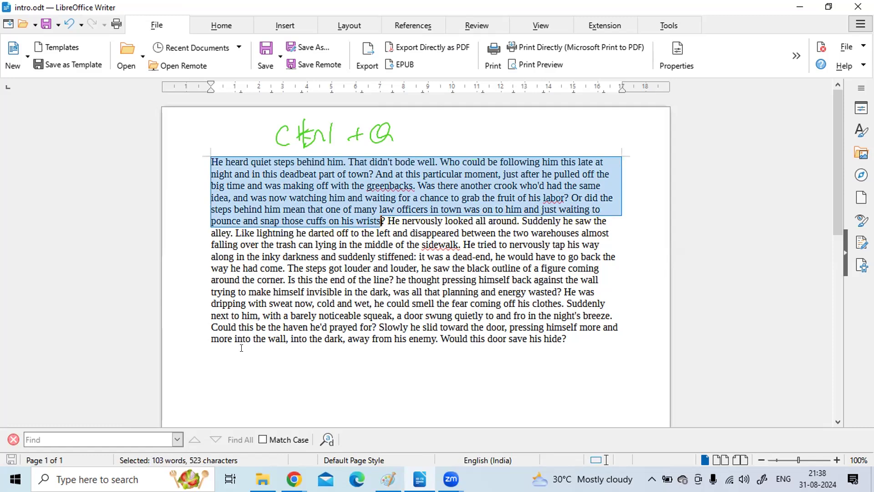
{"action": "left_click", "coordinate": [211, 354]}
{"action": "key", "text": "ctrl+v"}
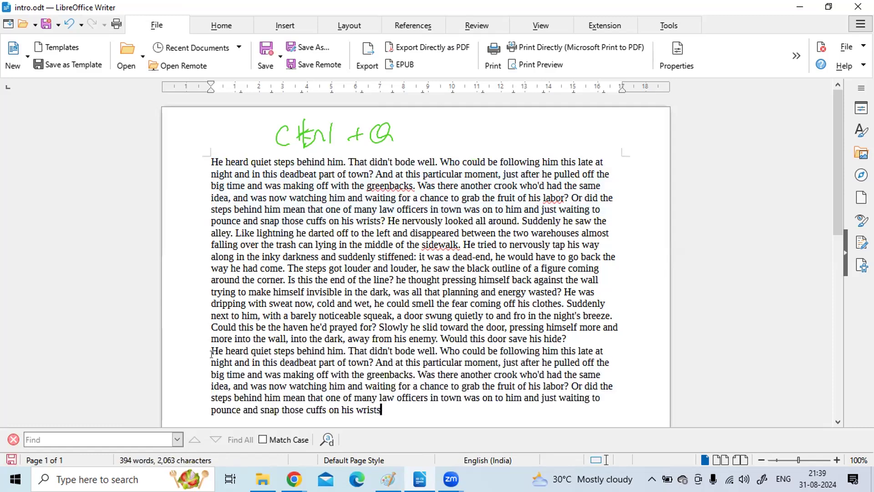
Undo and redo the last paste, and delete the pasted passage below the paragraph
{"action": "key", "text": "ctrl+z"}
{"action": "key", "text": "ctrl+y"}
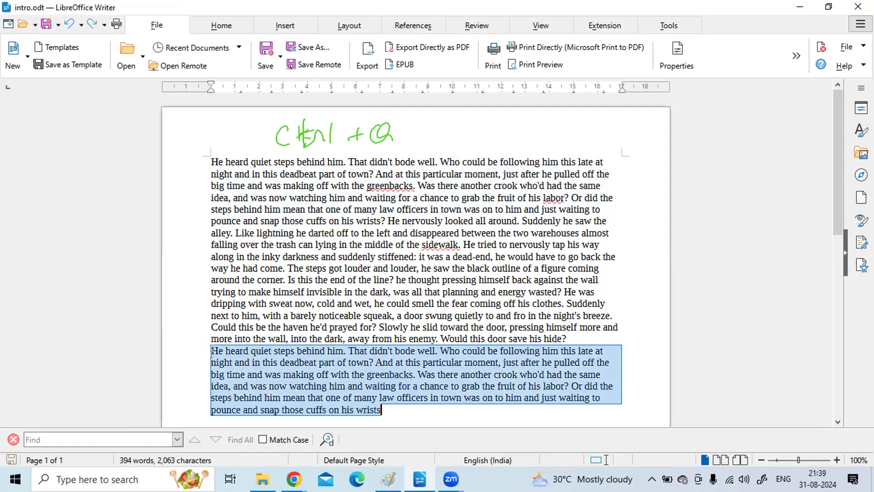
{"action": "key", "text": "Delete"}
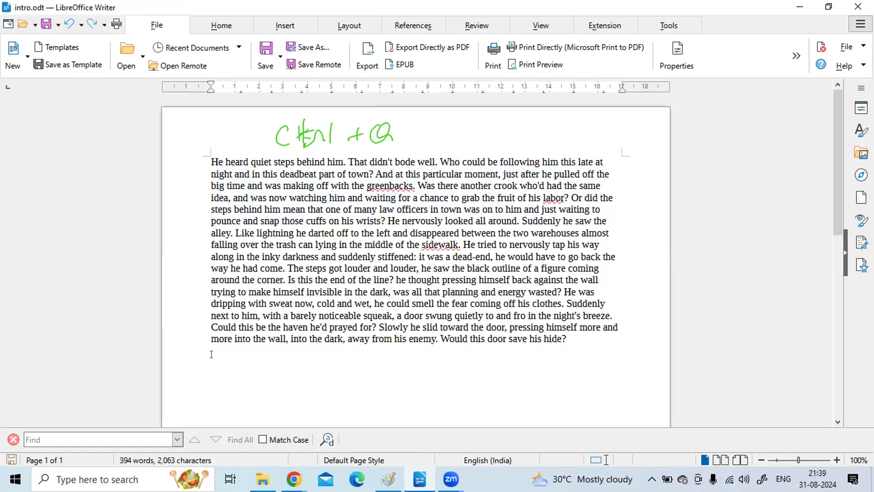
Cut the first three lines of the paragraph, from "He heard quiet steps" to "who'd had the same"
{"action": "left_click_drag", "start_coordinate": [209, 158], "coordinate": [646, 183]}
{"action": "key", "text": "ctrl+x"}
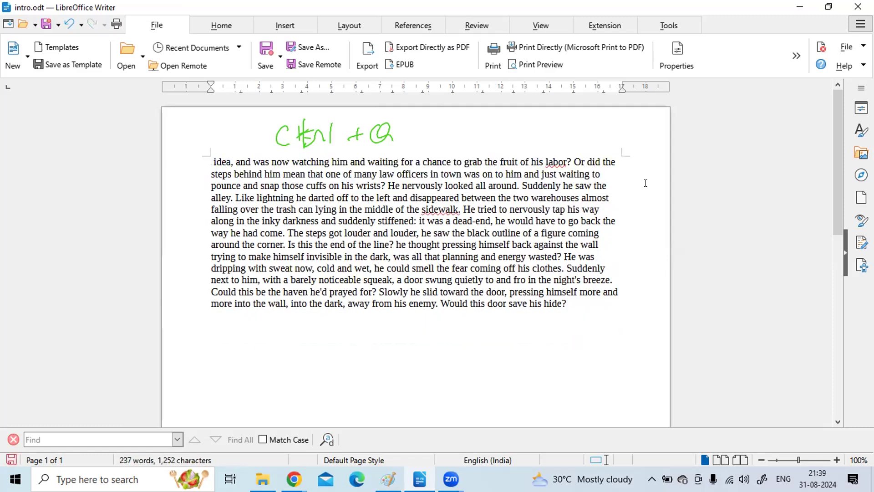
{"action": "left_click", "coordinate": [220, 26]}
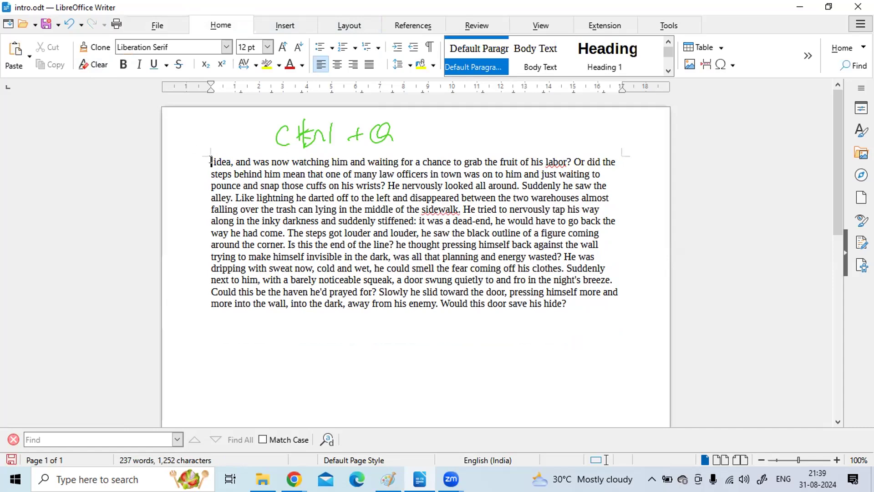
{"action": "left_click_drag", "start_coordinate": [211, 161], "coordinate": [601, 173]}
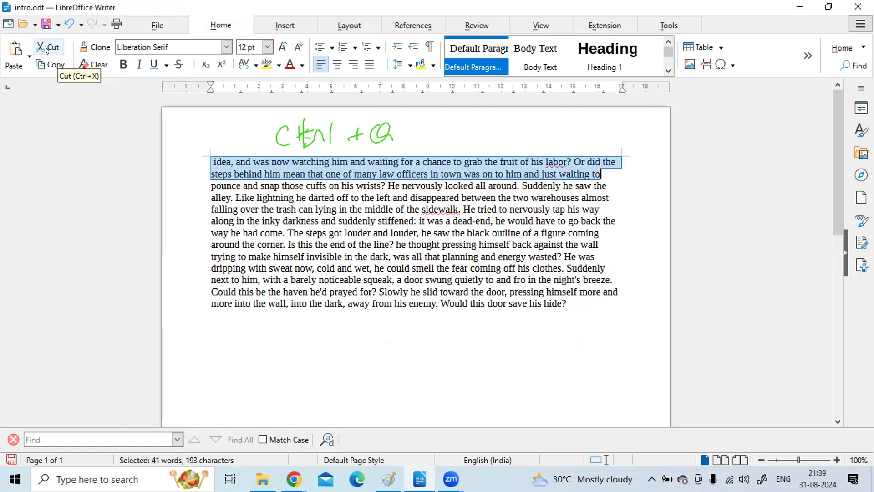
{"action": "left_click", "coordinate": [460, 221]}
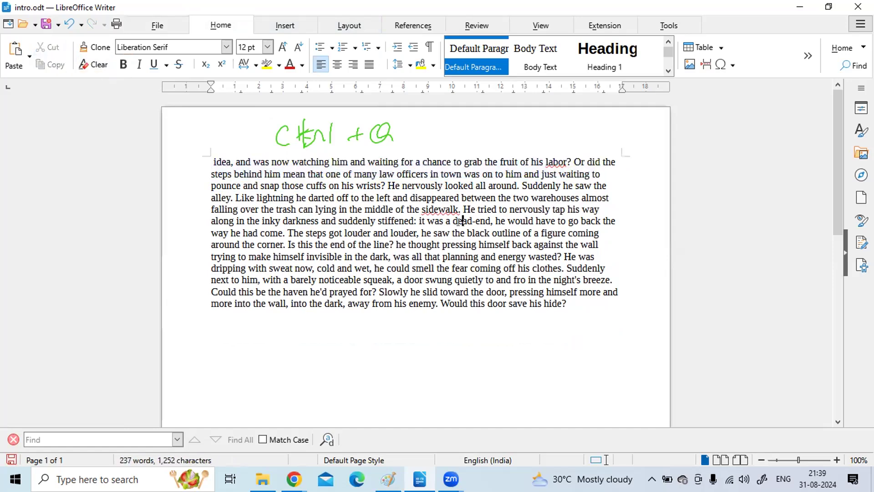
Paste the cut lines on a new line after the last sentence of the paragraph
{"action": "left_click", "coordinate": [581, 305]}
{"action": "key", "text": "Return"}
{"action": "key", "text": "ctrl+v"}
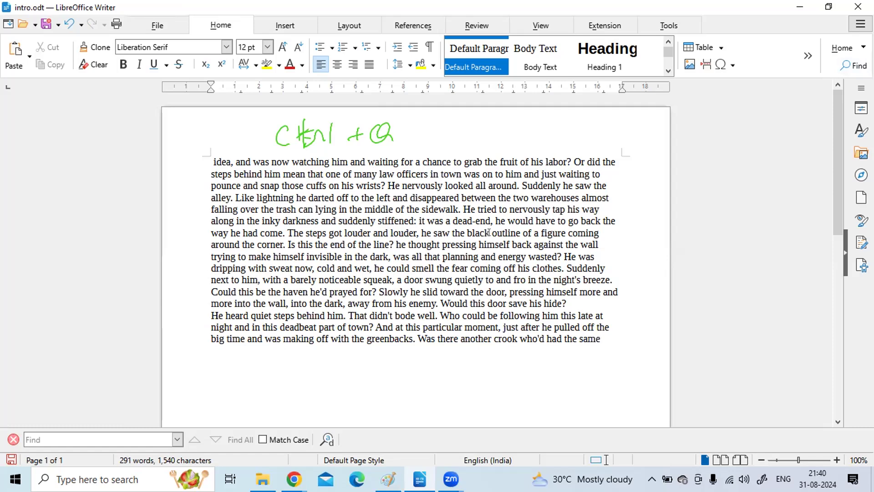
Search the document for the word "invisible"
{"action": "key", "text": "ctrl+f"}
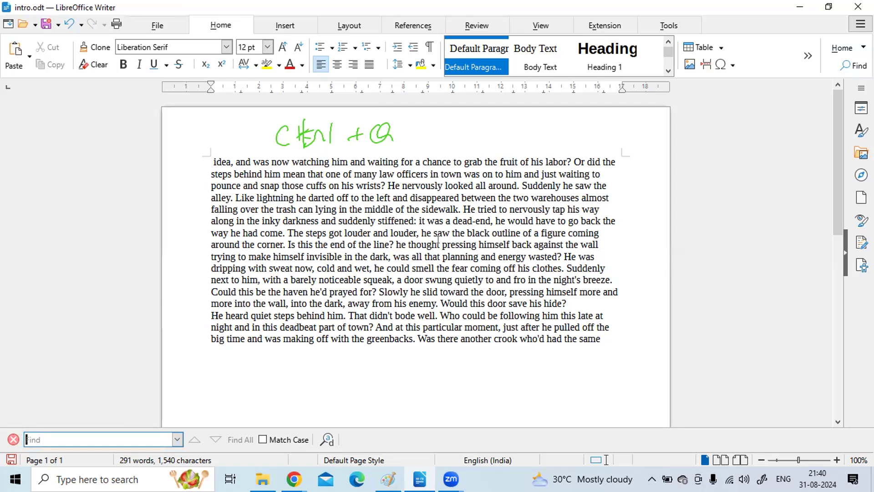
{"action": "type", "text": "invisible"}
{"action": "key", "text": "Return"}
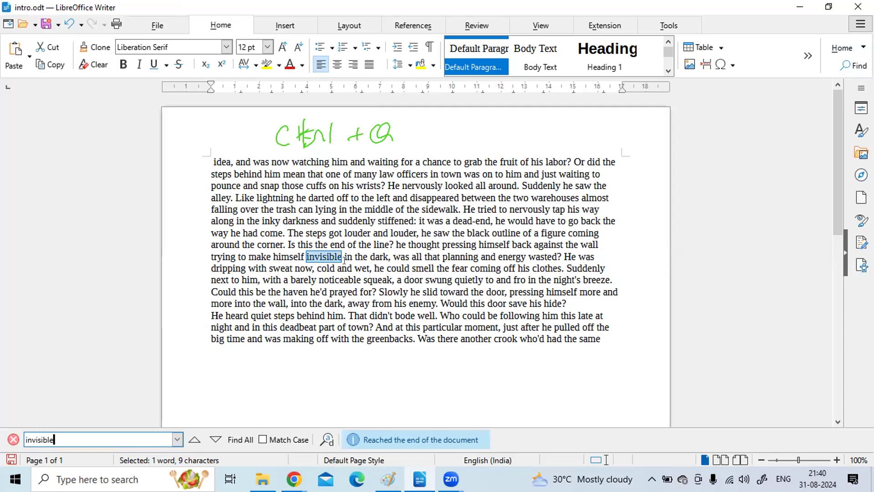
Replace the search term with "he", turn on case matching, and find all its occurrences in the document
{"action": "key", "text": "BackSpace"}
{"action": "key", "text": "BackSpace"}
{"action": "key", "text": "BackSpace"}
{"action": "key", "text": "BackSpace"}
{"action": "key", "text": "BackSpace"}
{"action": "key", "text": "BackSpace"}
{"action": "key", "text": "BackSpace"}
{"action": "key", "text": "BackSpace"}
{"action": "key", "text": "BackSpace"}
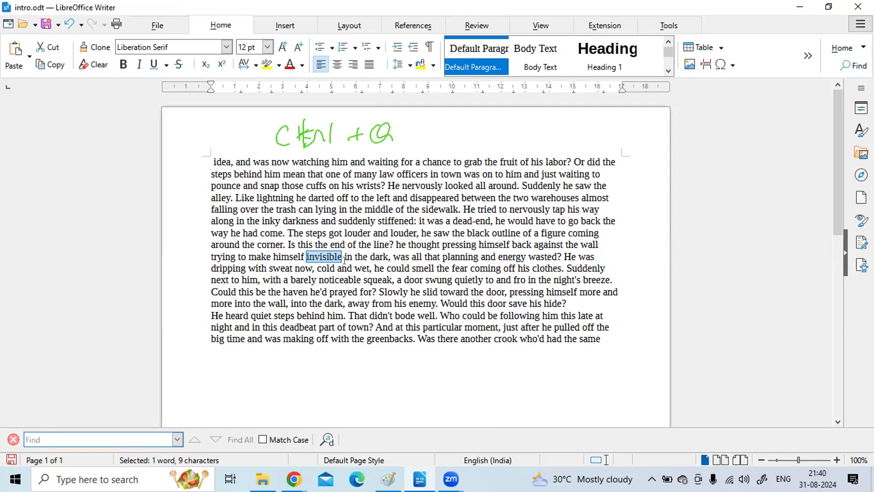
{"action": "type", "text": "he"}
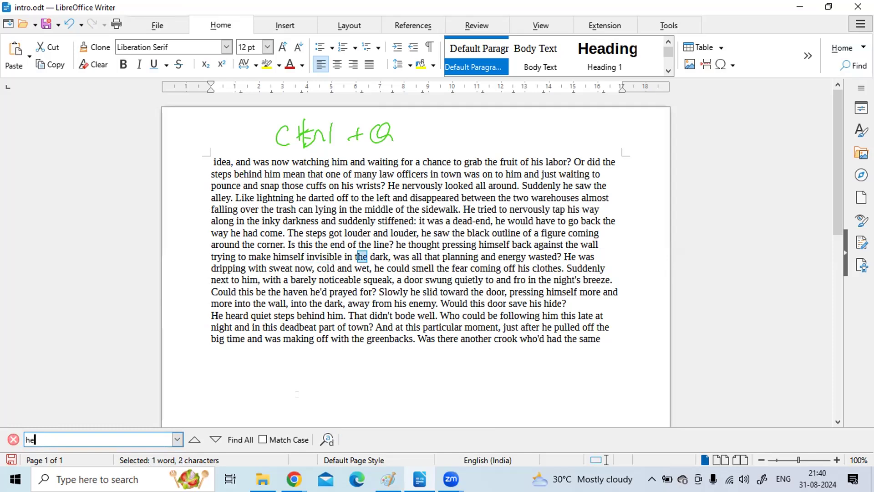
{"action": "left_click", "coordinate": [263, 439]}
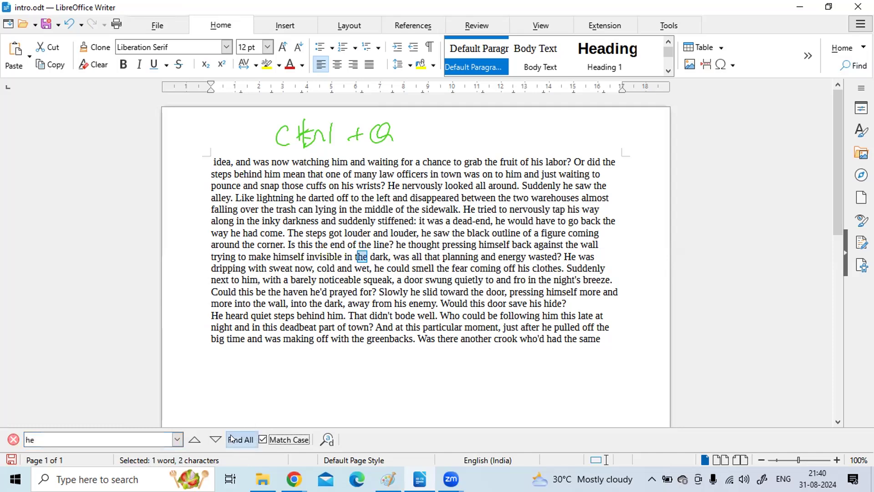
{"action": "left_click", "coordinate": [241, 440]}
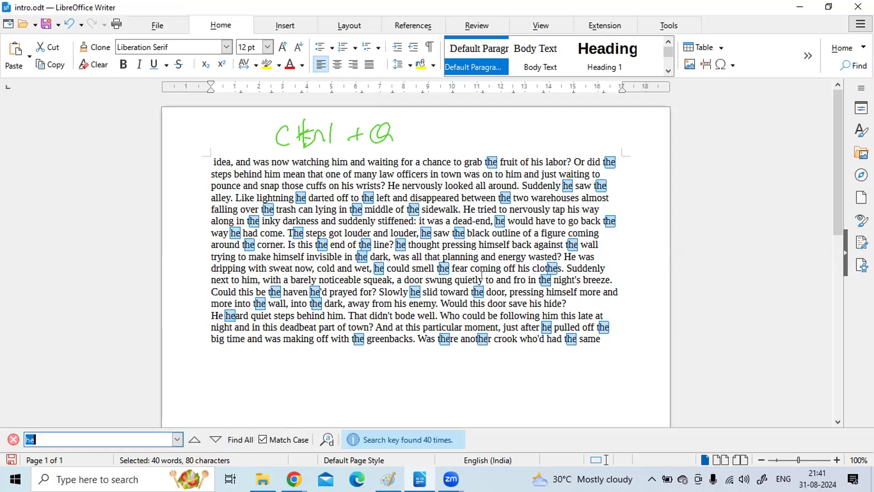
Step to the previous and next occurrences of "he" in the text, and close the Find bar
{"action": "left_click", "coordinate": [177, 440]}
{"action": "left_click", "coordinate": [177, 440]}
{"action": "left_click", "coordinate": [200, 444]}
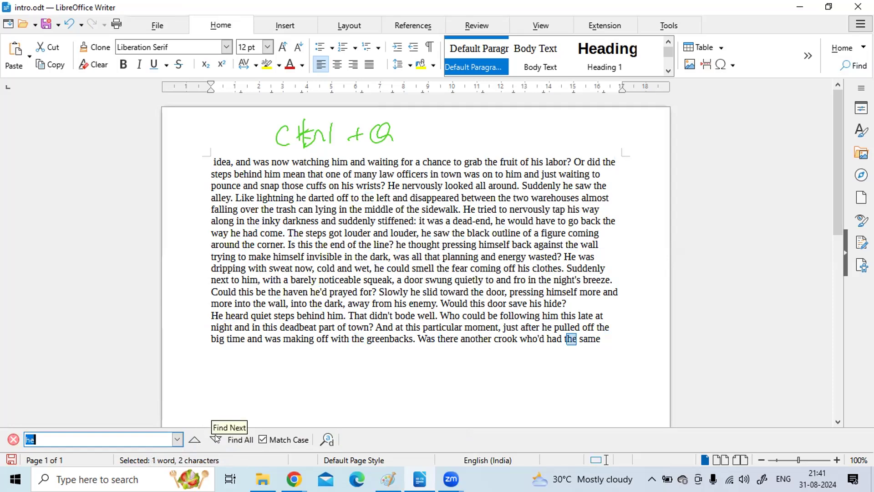
{"action": "left_click", "coordinate": [216, 438]}
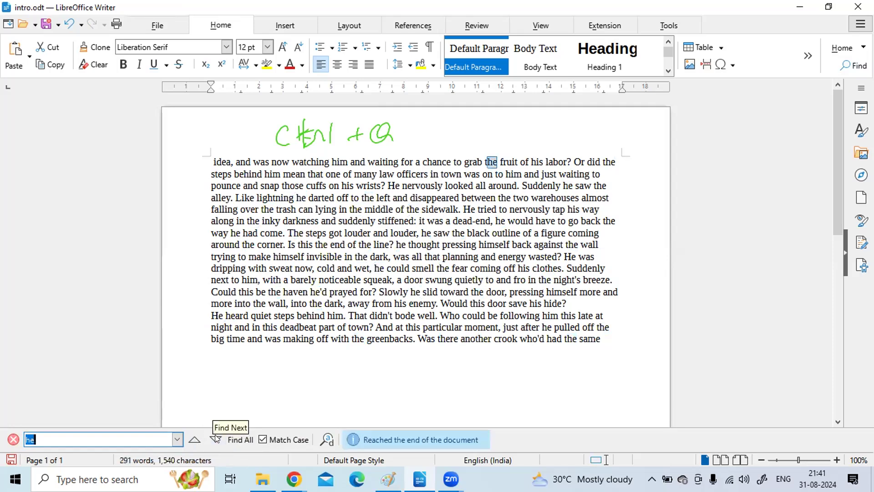
{"action": "left_click", "coordinate": [257, 367]}
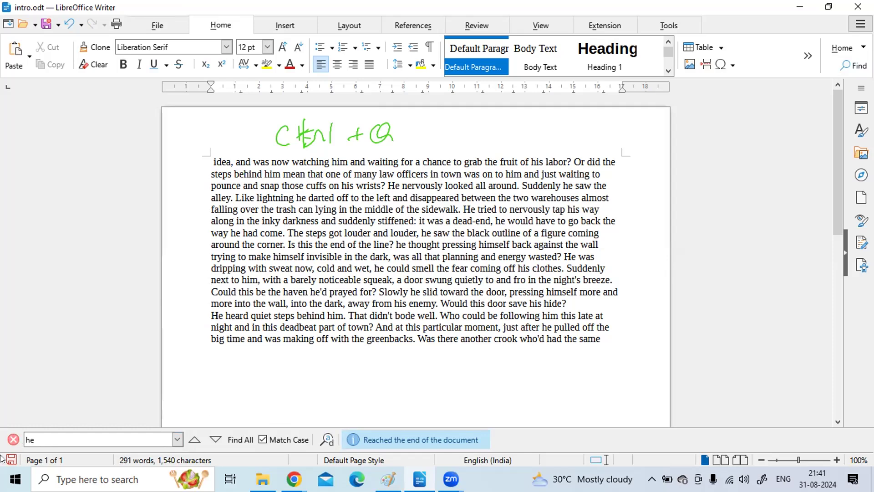
{"action": "left_click", "coordinate": [13, 439]}
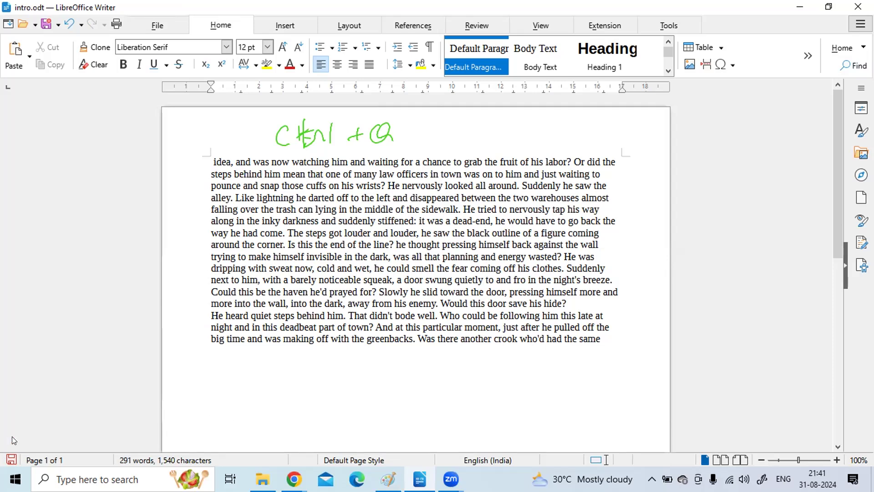
Replace all case-matching occurrences of "he" with "himmmmmm" using Find and Replace, and close the dialog
{"action": "key", "text": "ctrl+h"}
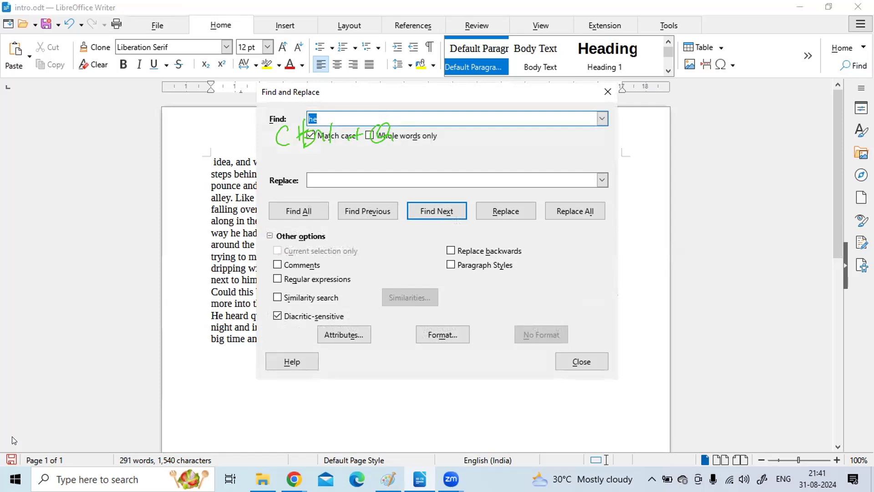
{"action": "left_click", "coordinate": [327, 181]}
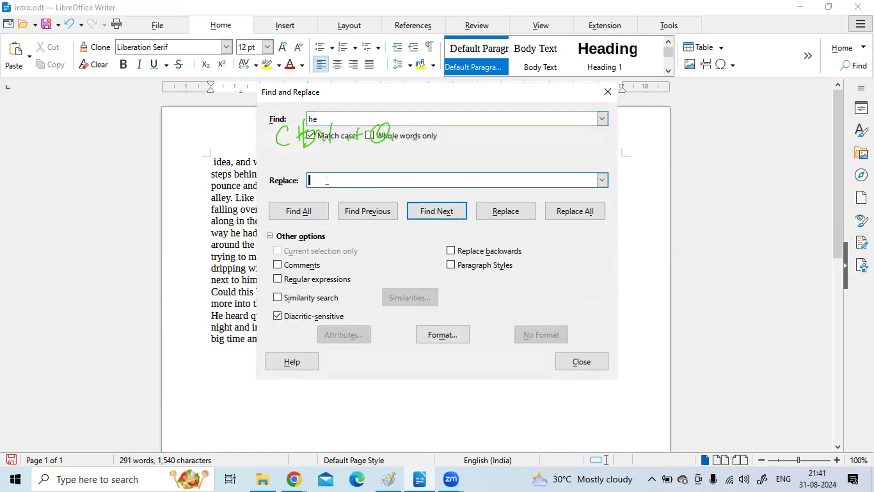
{"action": "type", "text": "himmmmmm"}
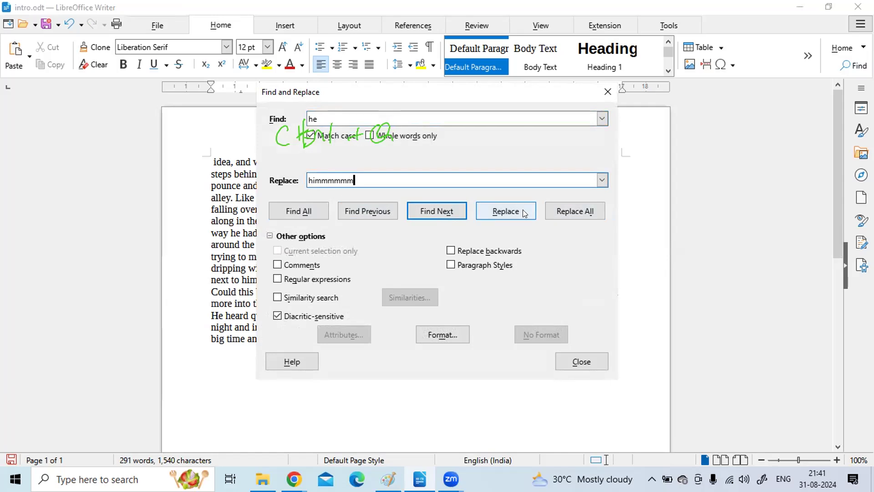
{"action": "left_click", "coordinate": [559, 215]}
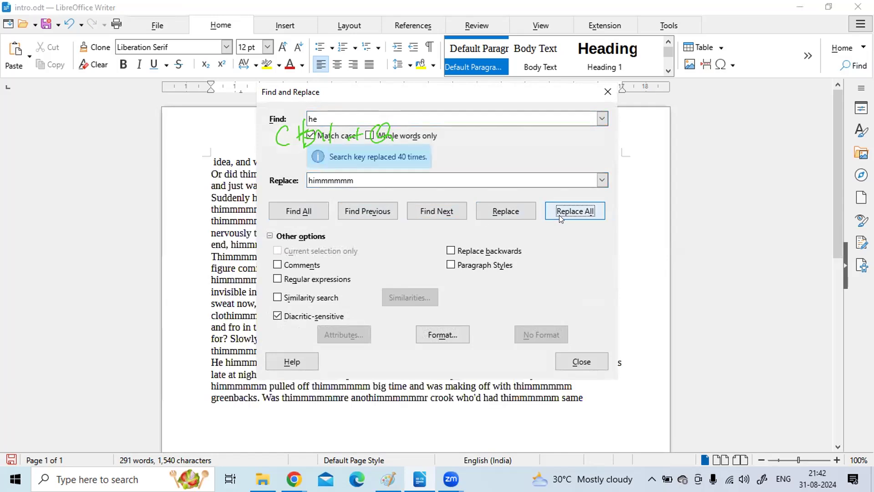
{"action": "left_click", "coordinate": [572, 360]}
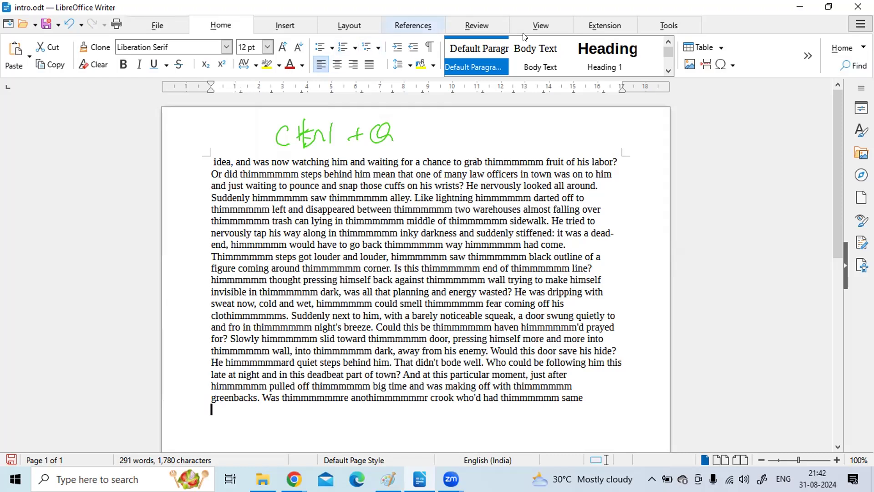
{"action": "left_click", "coordinate": [668, 26]}
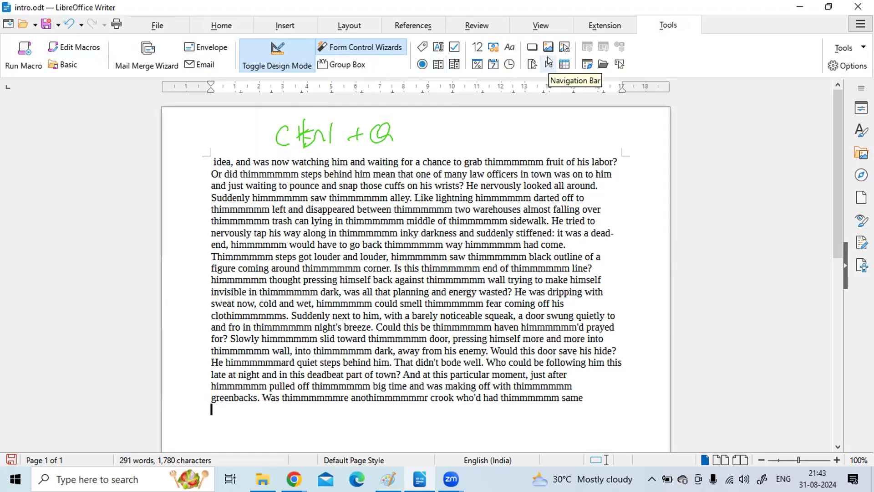
{"action": "left_click", "coordinate": [204, 25]}
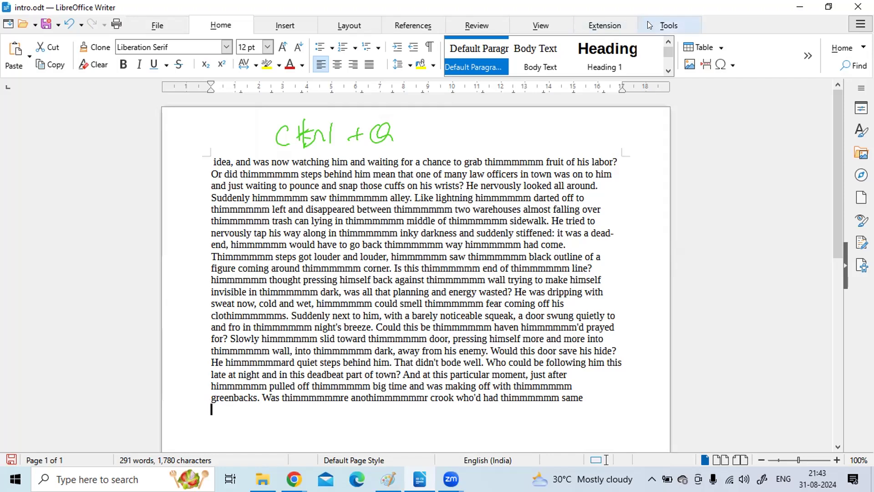
Search the program options for "l" and "la", closing the Options dialog without changes each time
{"action": "left_click", "coordinate": [660, 25]}
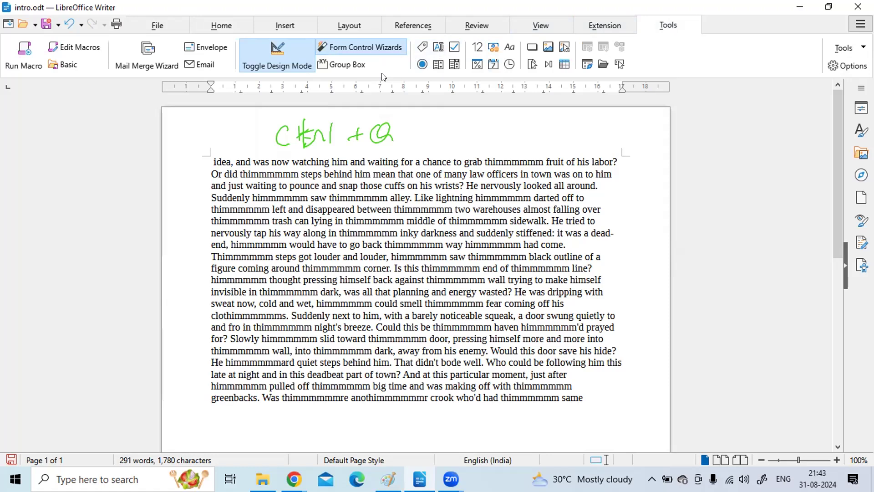
{"action": "left_click", "coordinate": [855, 66]}
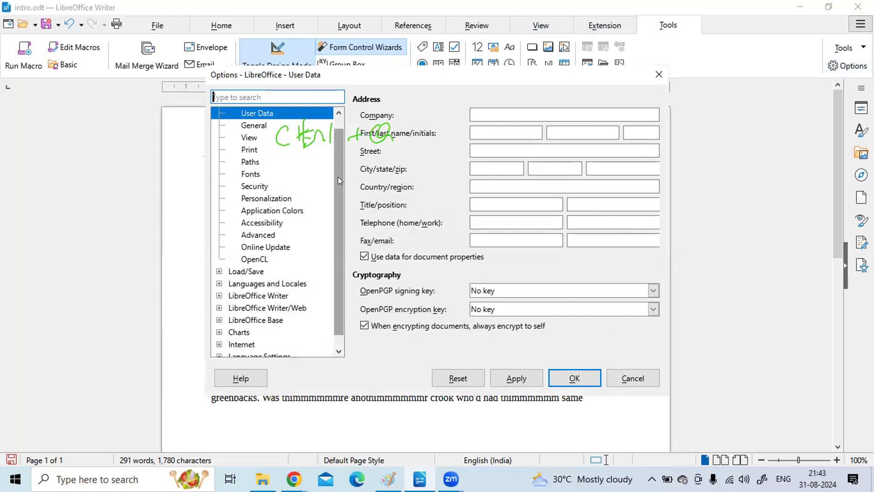
{"action": "type", "text": "l"}
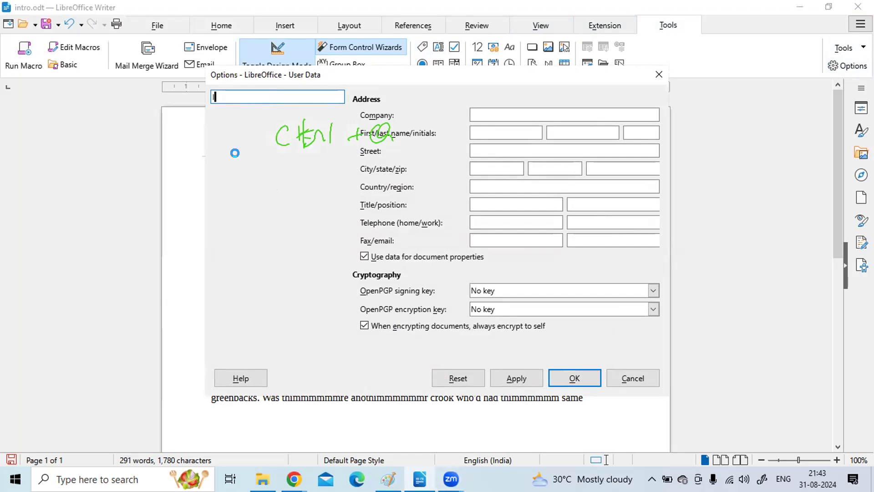
{"action": "left_click", "coordinate": [625, 377]}
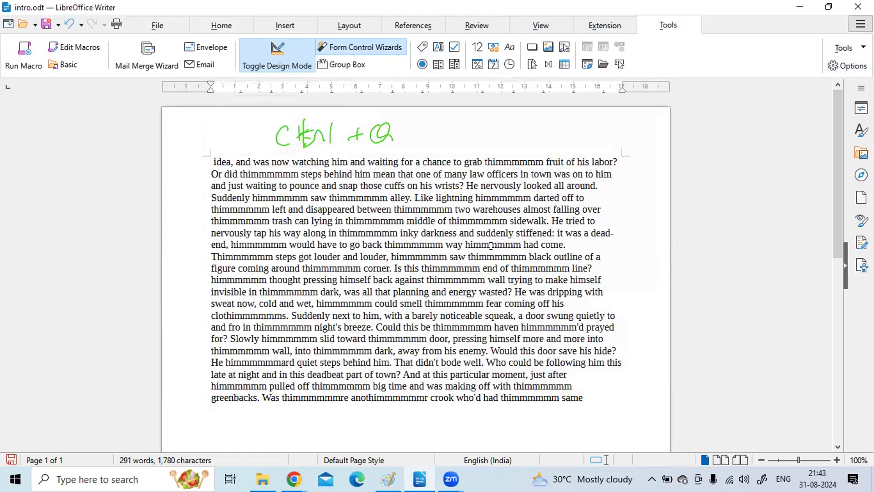
{"action": "left_click", "coordinate": [847, 65]}
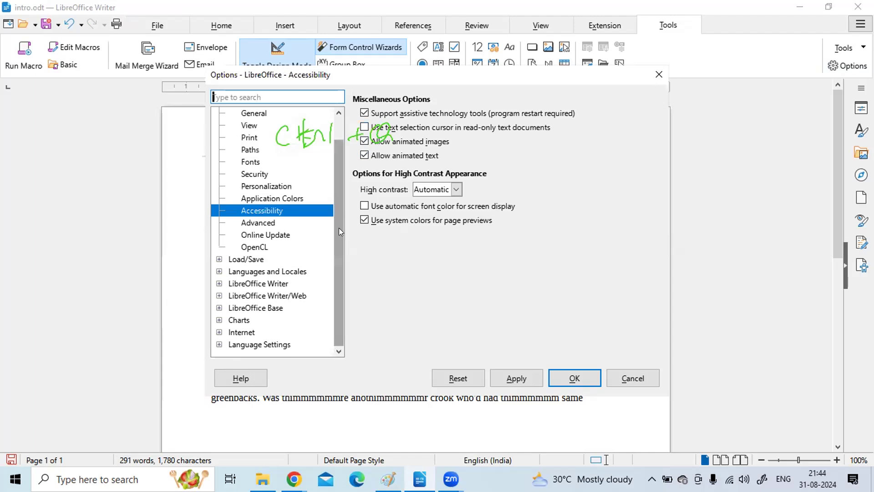
{"action": "type", "text": "la"}
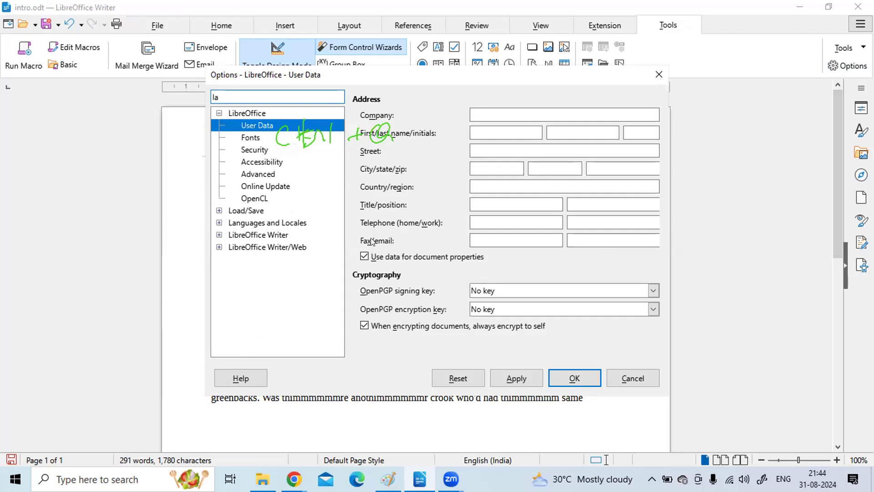
{"action": "left_click", "coordinate": [625, 372]}
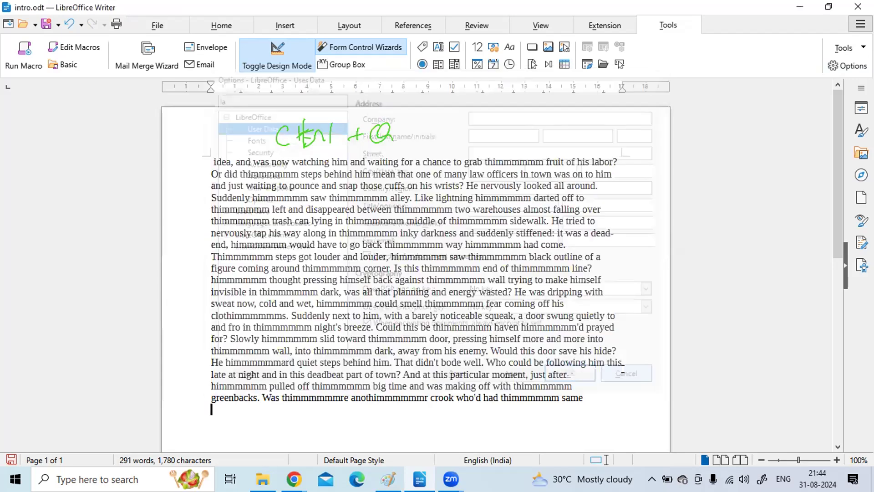
Make the opening passage from "idea, and was now watching" to "tap his way along in" bold and italic with a wavy underline
{"action": "left_click", "coordinate": [206, 24]}
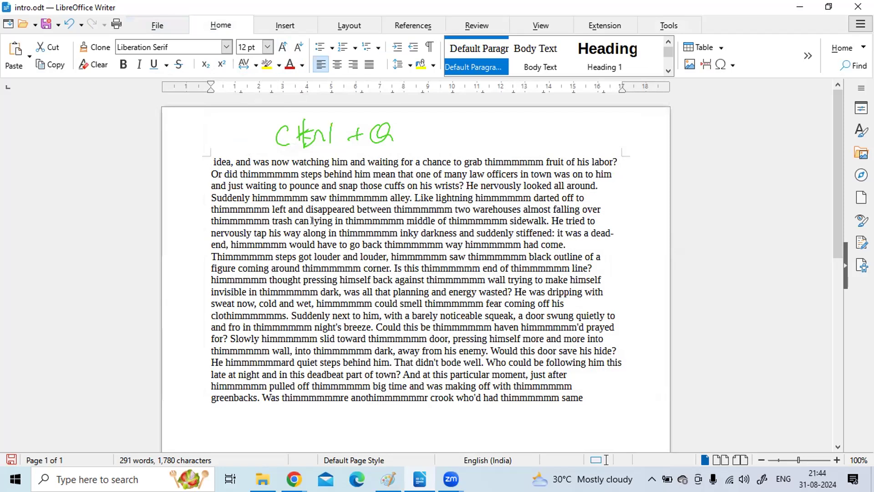
{"action": "left_click_drag", "start_coordinate": [213, 162], "coordinate": [374, 233]}
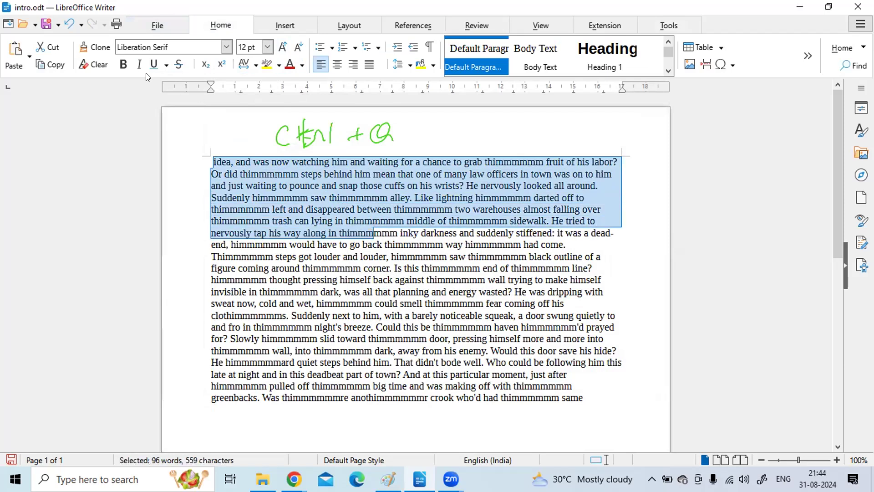
{"action": "left_click", "coordinate": [123, 64]}
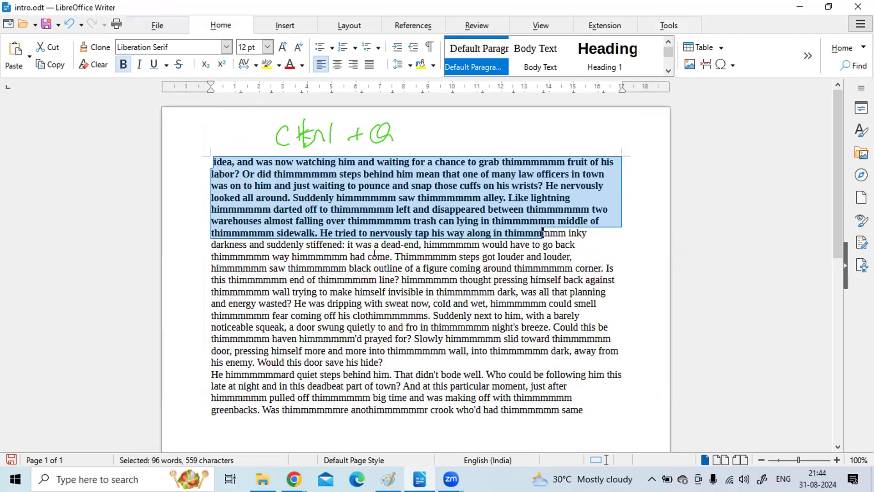
{"action": "left_click", "coordinate": [139, 69]}
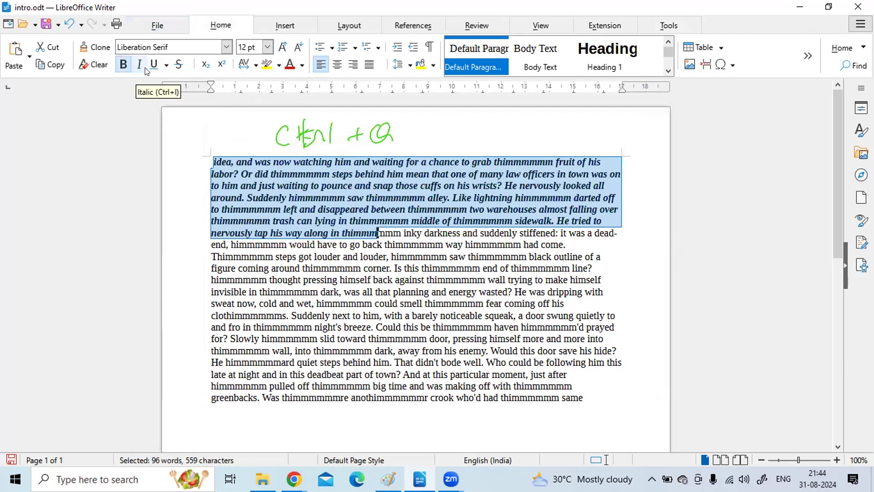
{"action": "left_click", "coordinate": [153, 68]}
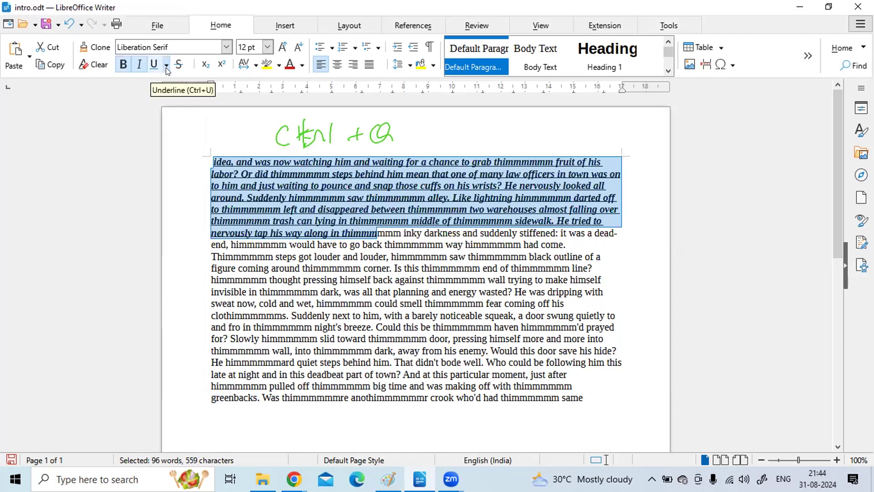
{"action": "left_click", "coordinate": [166, 66]}
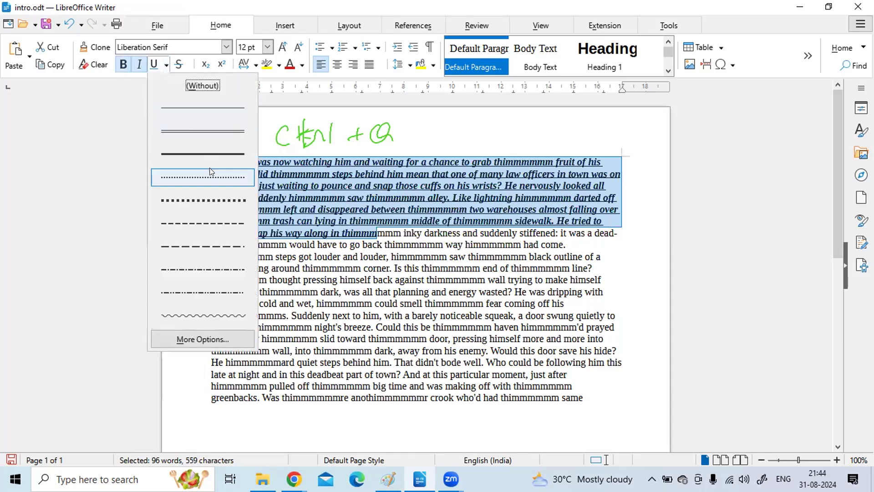
{"action": "left_click", "coordinate": [208, 313]}
{"action": "left_click", "coordinate": [203, 265]}
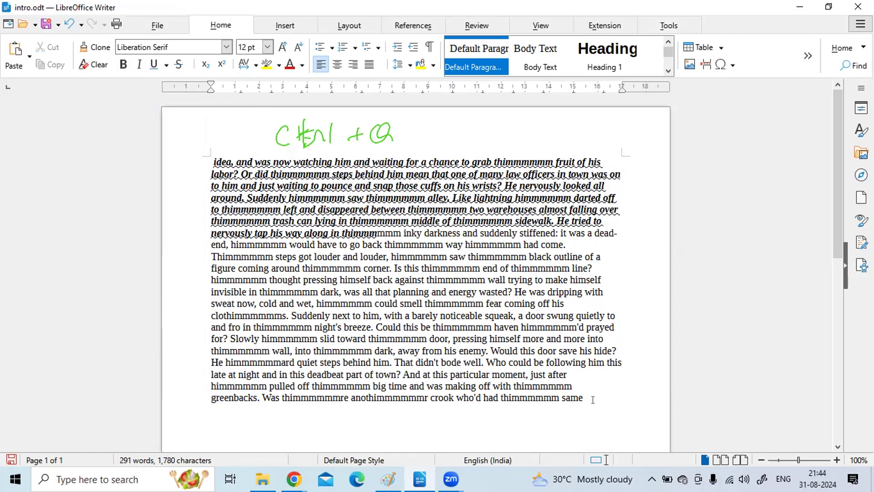
Add "h20" on the last line and format its 2 first as subscript and finally as superscript
{"action": "type", "text": "h20"}
{"action": "left_click_drag", "start_coordinate": [215, 410], "coordinate": [222, 410]}
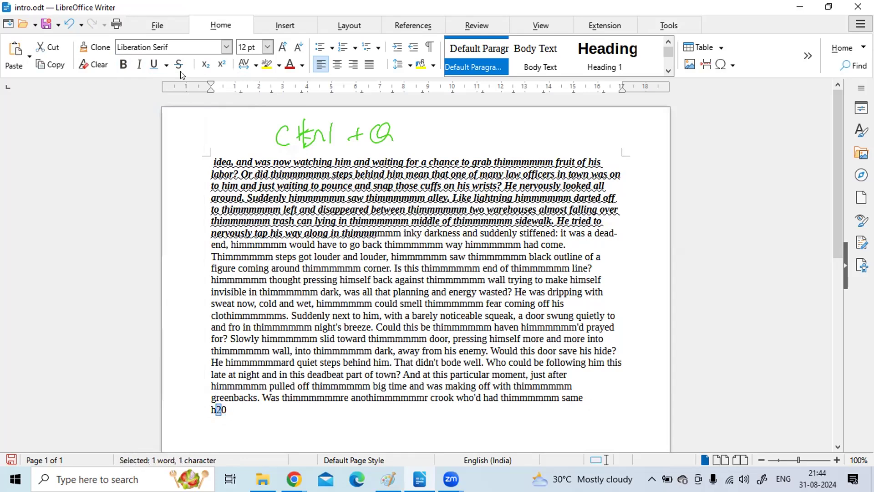
{"action": "left_click", "coordinate": [205, 65]}
{"action": "left_click", "coordinate": [226, 64]}
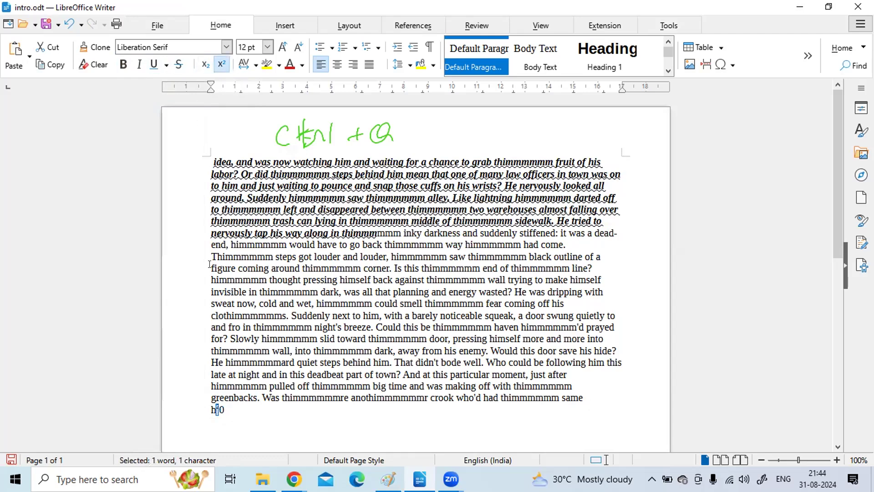
Apply strikethrough to the superscript 2 and to the text from "quiet steps behind him" through "part of town? And"
{"action": "left_click", "coordinate": [178, 66]}
{"action": "left_click_drag", "start_coordinate": [223, 362], "coordinate": [421, 375]}
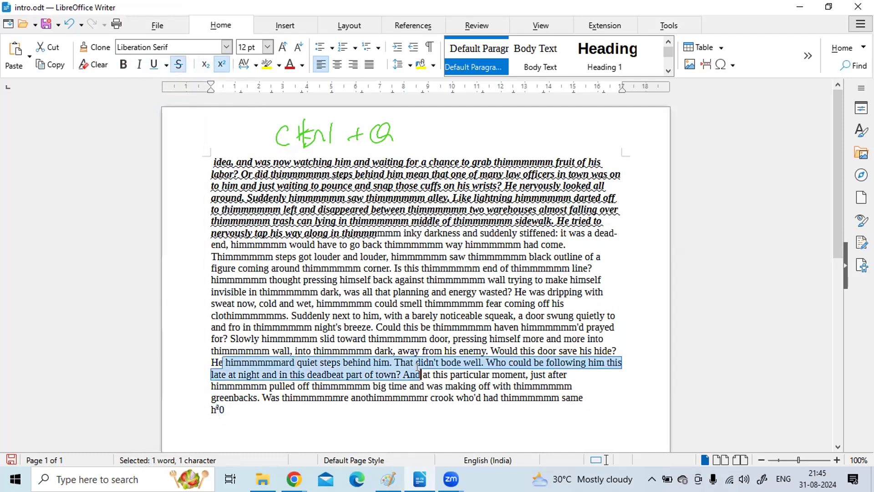
{"action": "left_click", "coordinate": [179, 64]}
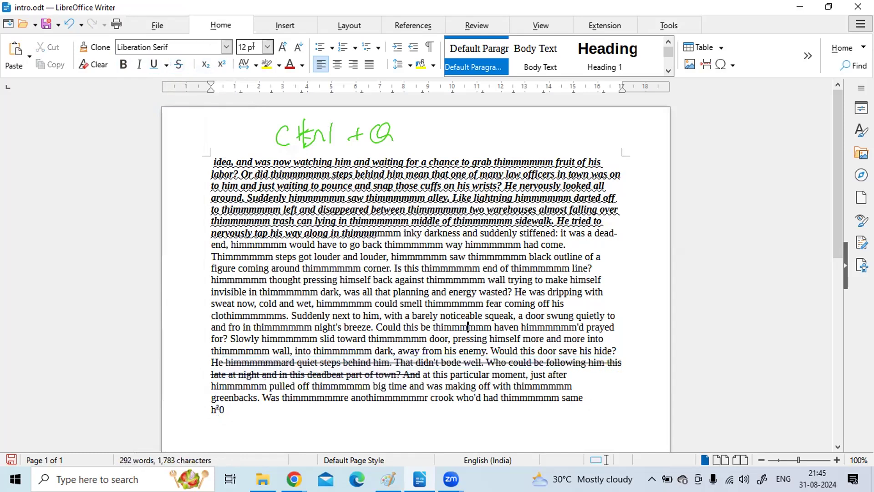
Set the text from "invisible in" through "night's breeze. Could" to 20 pt and enlarge it further in increments
{"action": "left_click_drag", "start_coordinate": [242, 291], "coordinate": [401, 327]}
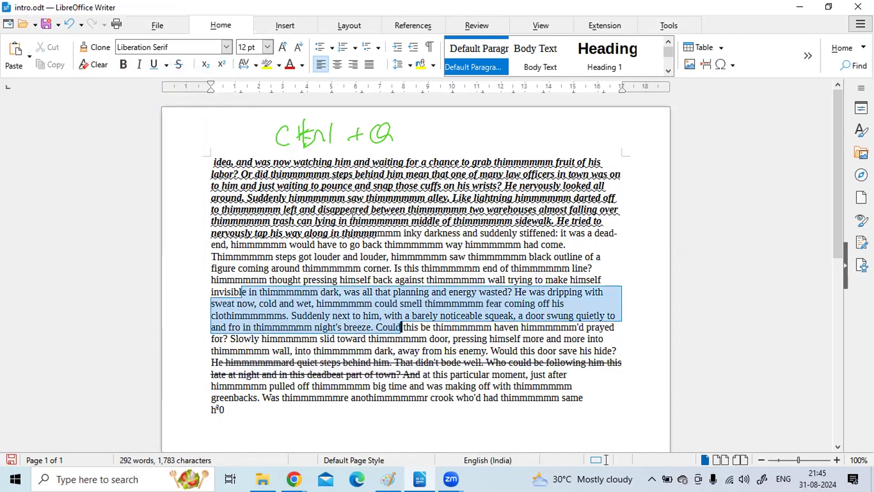
{"action": "left_click", "coordinate": [268, 47]}
{"action": "left_click", "coordinate": [249, 202]}
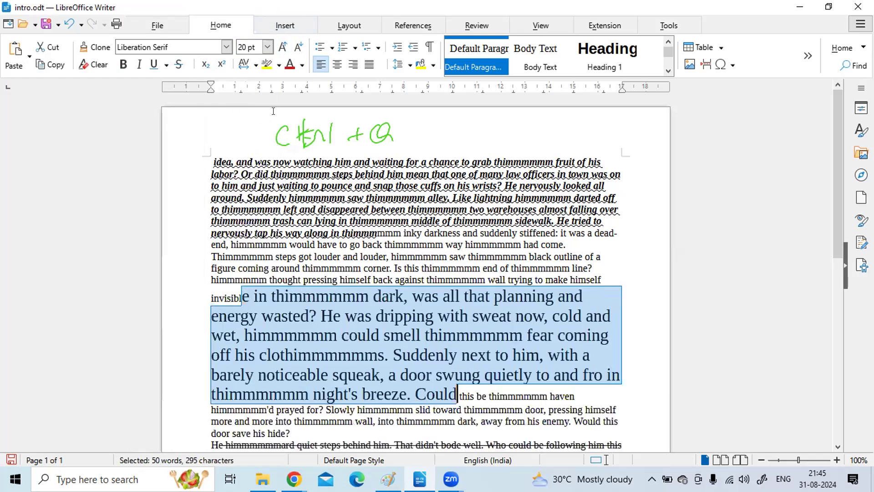
{"action": "left_click", "coordinate": [282, 44]}
{"action": "left_click", "coordinate": [282, 45]}
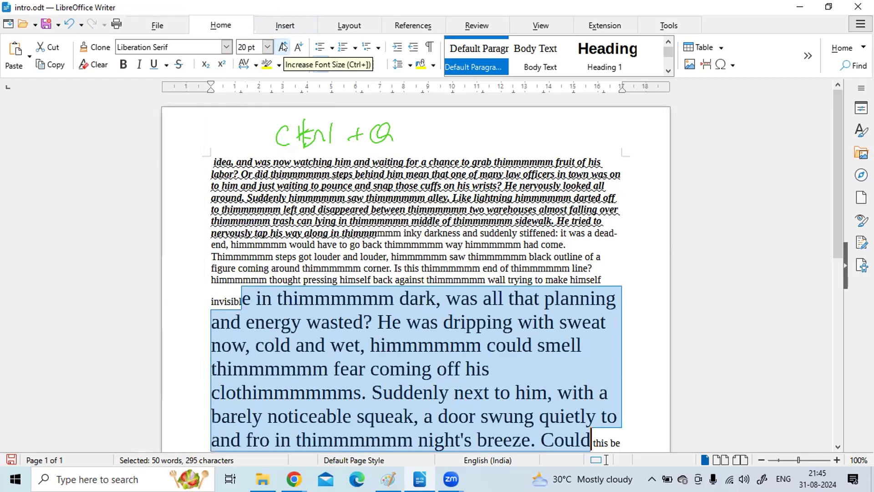
Reduce the font size of the selected passage in increments down to 10 pt
{"action": "left_click", "coordinate": [299, 46]}
{"action": "left_click", "coordinate": [298, 46]}
{"action": "left_click", "coordinate": [299, 46]}
{"action": "left_click", "coordinate": [299, 47]}
{"action": "left_click", "coordinate": [299, 46]}
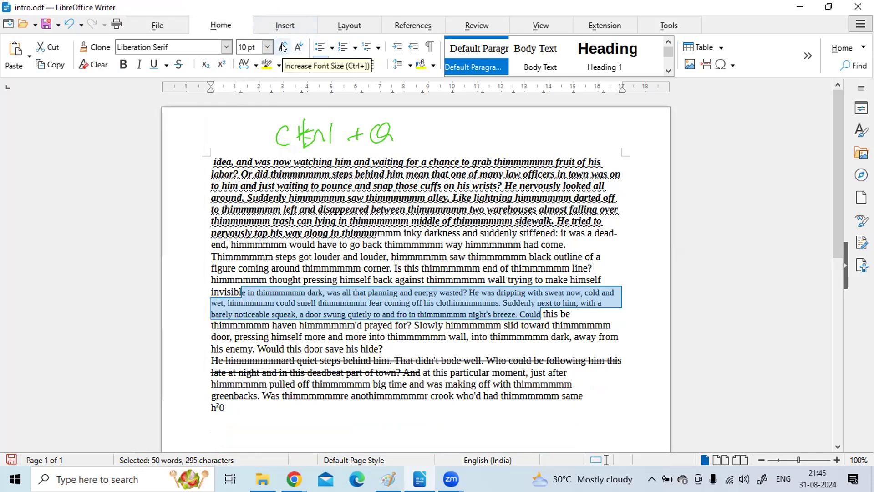
Enlarge, shrink and enlarge again in increments the font of the text from "figure coming around" to "He was dripping with"
{"action": "left_click_drag", "start_coordinate": [228, 269], "coordinate": [531, 283]}
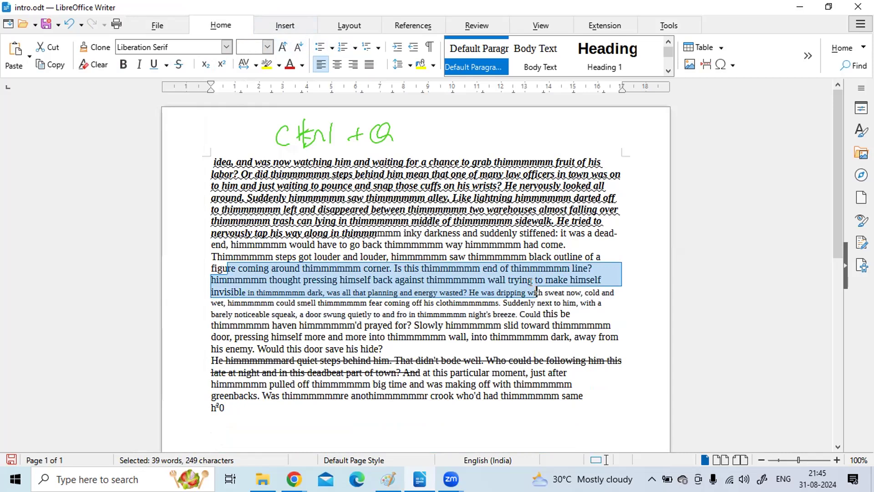
{"action": "key", "text": "ctrl+bracketright"}
{"action": "key", "text": "ctrl+bracketright"}
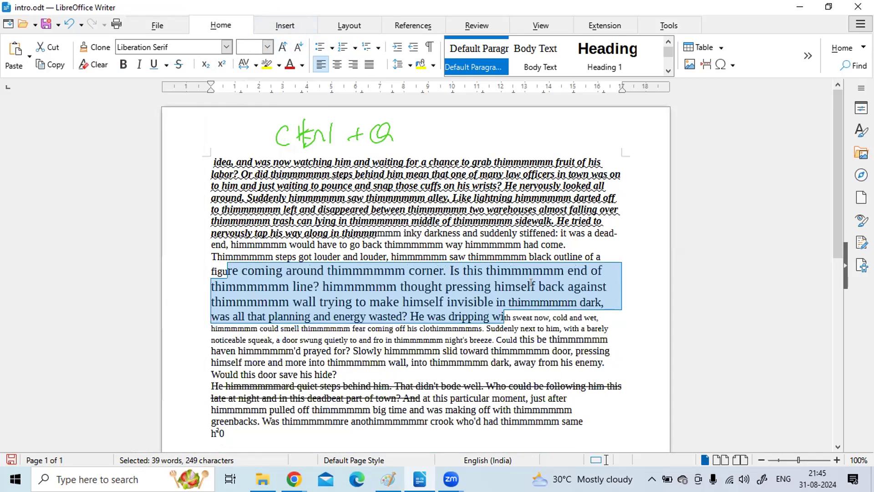
{"action": "key", "text": "ctrl+bracketleft"}
{"action": "key", "text": "ctrl+bracketleft"}
{"action": "key", "text": "ctrl+bracketleft"}
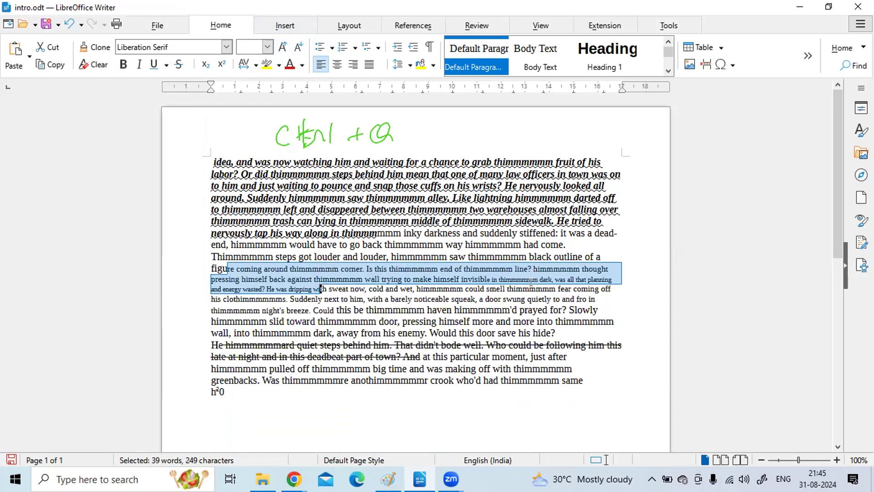
{"action": "key", "text": "ctrl+bracketright"}
{"action": "key", "text": "ctrl+bracketright"}
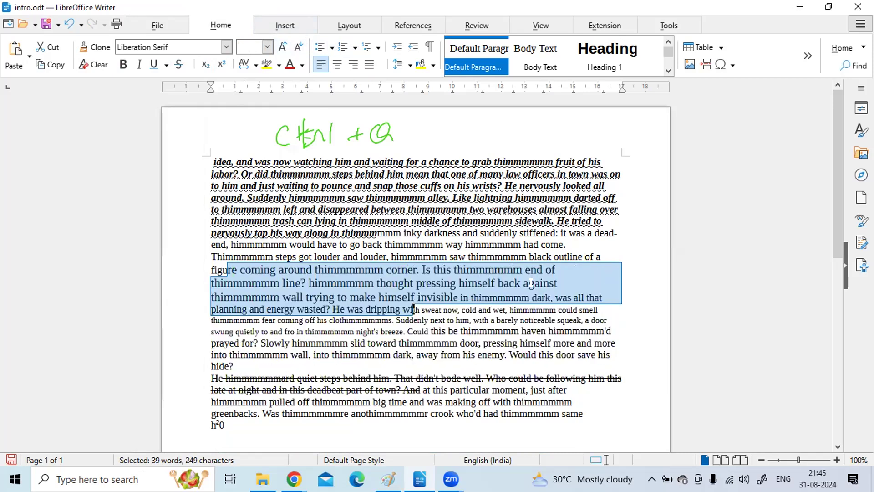
{"action": "left_click", "coordinate": [500, 355]}
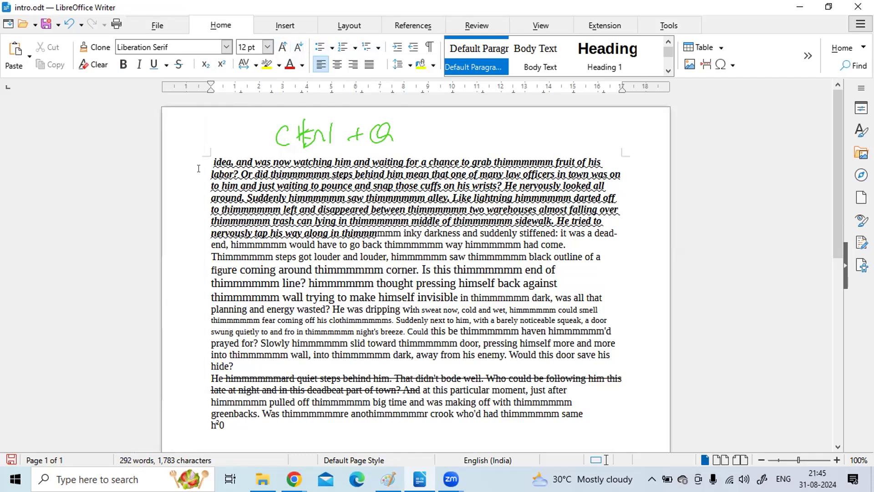
Turn the first paragraph into a bulleted list item with check mark bullets
{"action": "left_click_drag", "start_coordinate": [213, 161], "coordinate": [360, 354]}
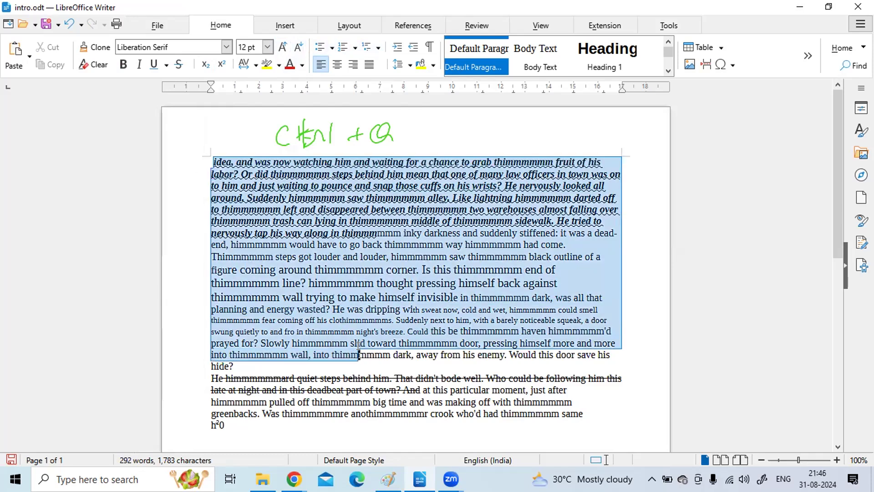
{"action": "left_click", "coordinate": [322, 47]}
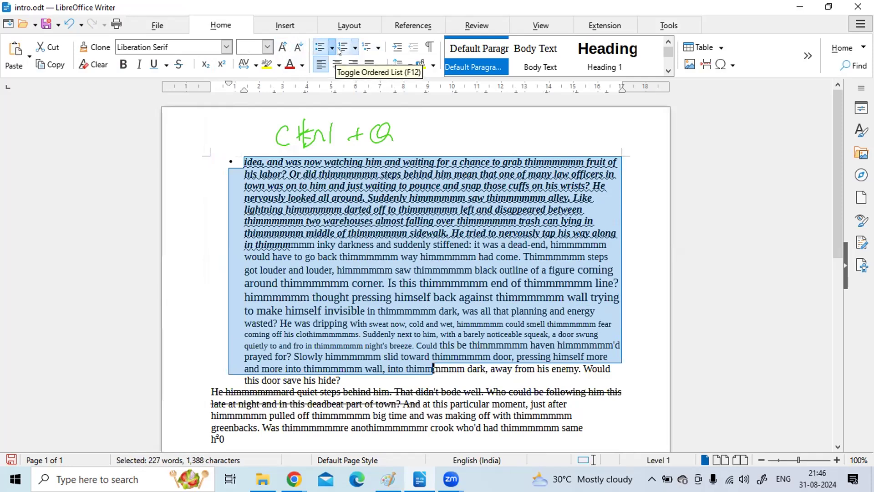
{"action": "left_click", "coordinate": [332, 48]}
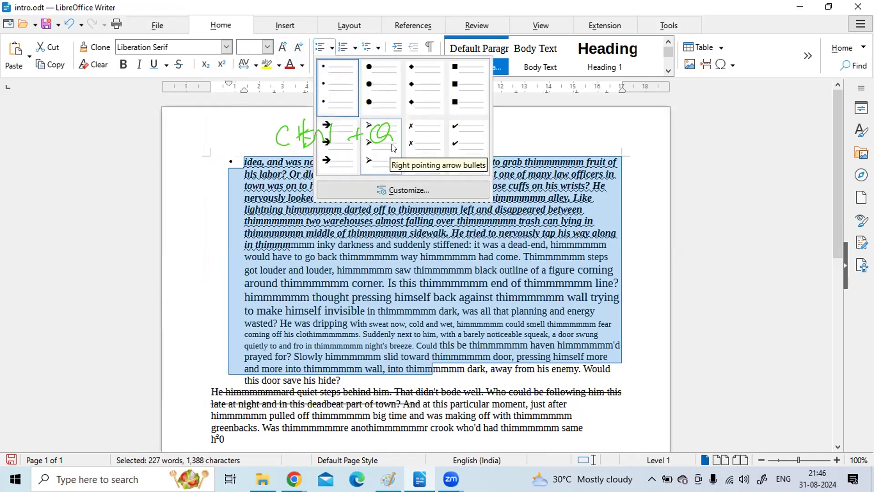
{"action": "left_click", "coordinate": [462, 150]}
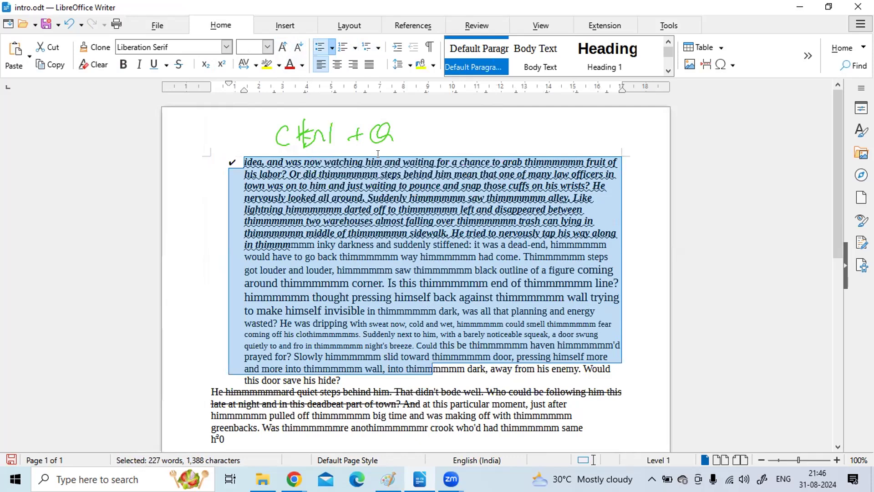
{"action": "left_click", "coordinate": [382, 257]}
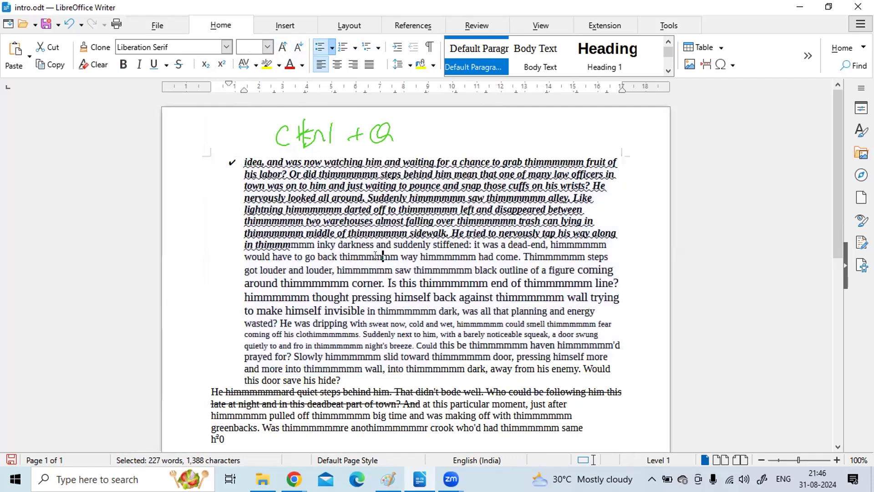
Apply solid square bullets to the last two paragraphs, from the struck-through text to the "h20" line
{"action": "left_click", "coordinate": [205, 390]}
{"action": "key", "text": "ctrl+shift+End"}
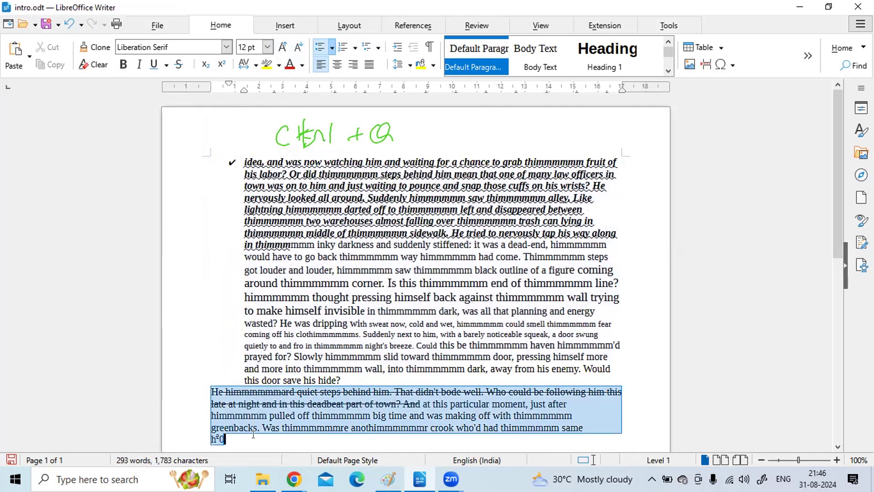
{"action": "left_click", "coordinate": [332, 48]}
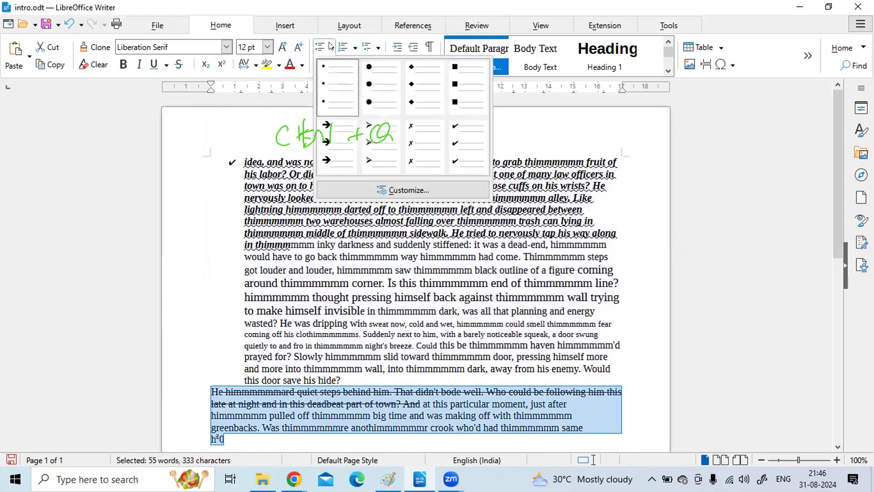
{"action": "left_click", "coordinate": [455, 92]}
{"action": "left_click", "coordinate": [306, 318]}
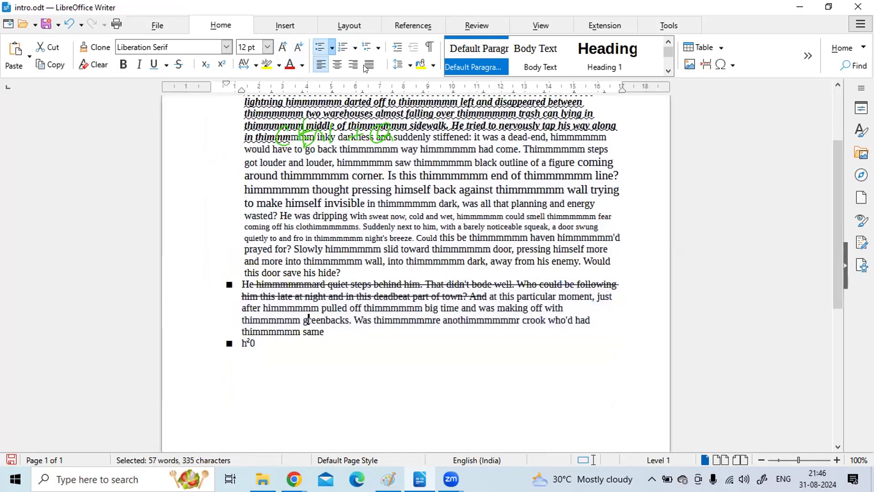
Number the last two paragraphs with the a), b), c) format, then switch them to the outline format starting 1), a), 1), A)
{"action": "left_click", "coordinate": [354, 46]}
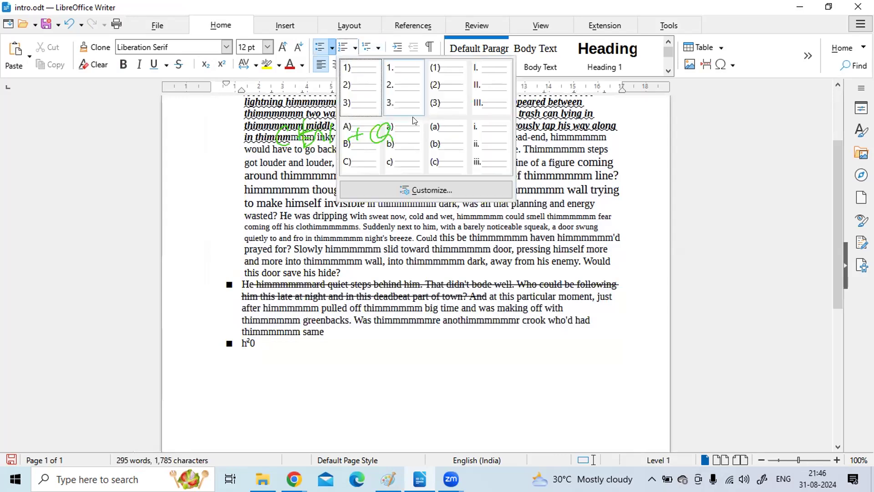
{"action": "left_click", "coordinate": [403, 142]}
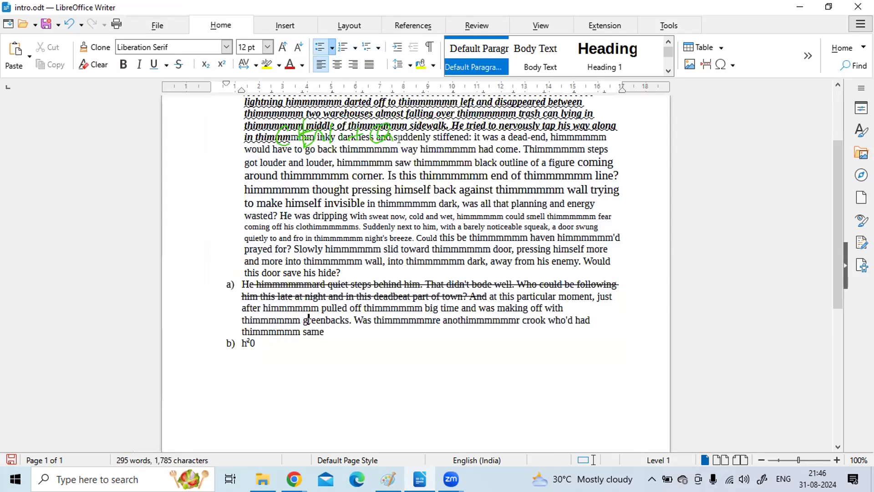
{"action": "left_click", "coordinate": [379, 47]}
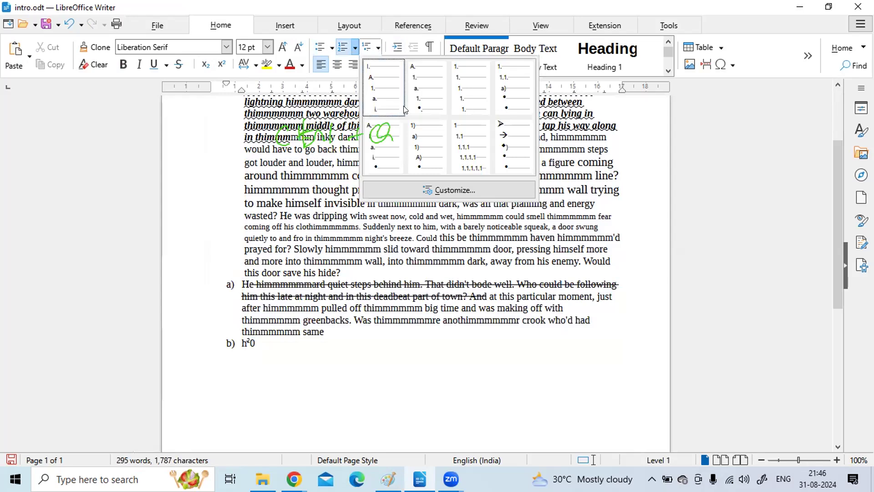
{"action": "left_click", "coordinate": [418, 133]}
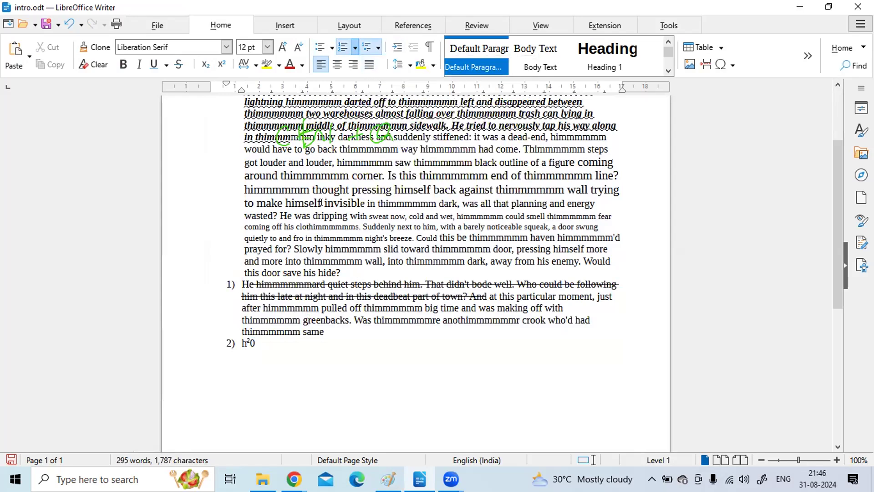
Center, right-align and finally justify the two paragraphs spanned by the text from "wasted?" to "same"
{"action": "left_click_drag", "start_coordinate": [245, 215], "coordinate": [325, 331]}
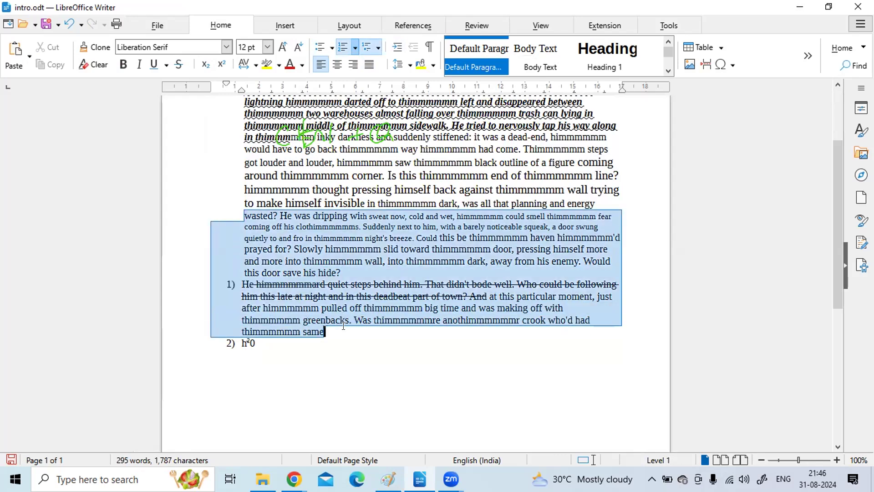
{"action": "left_click", "coordinate": [337, 64]}
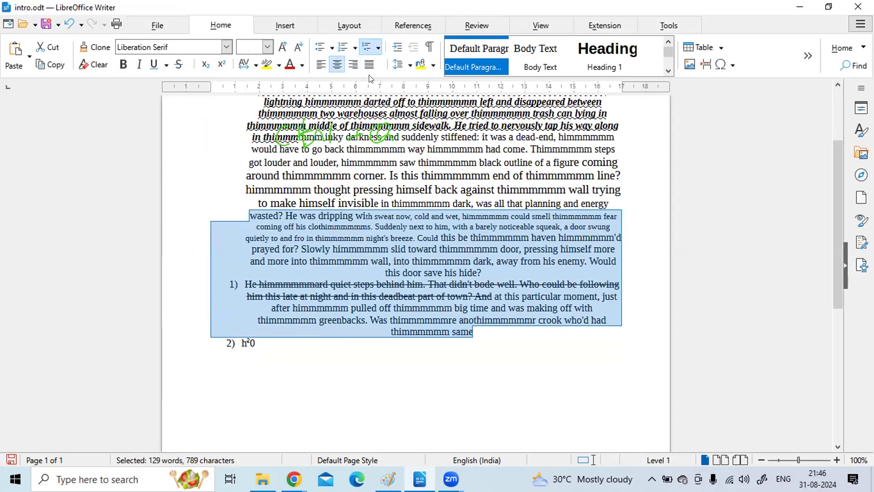
{"action": "left_click", "coordinate": [354, 65]}
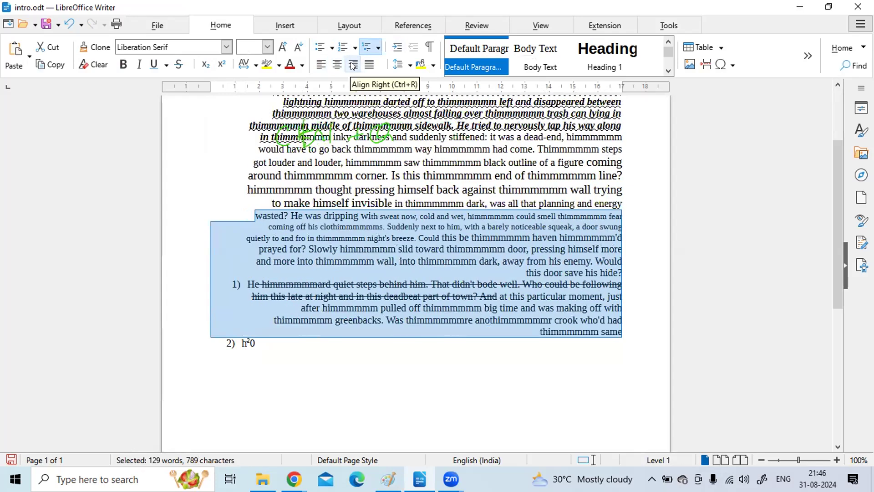
{"action": "left_click", "coordinate": [369, 64]}
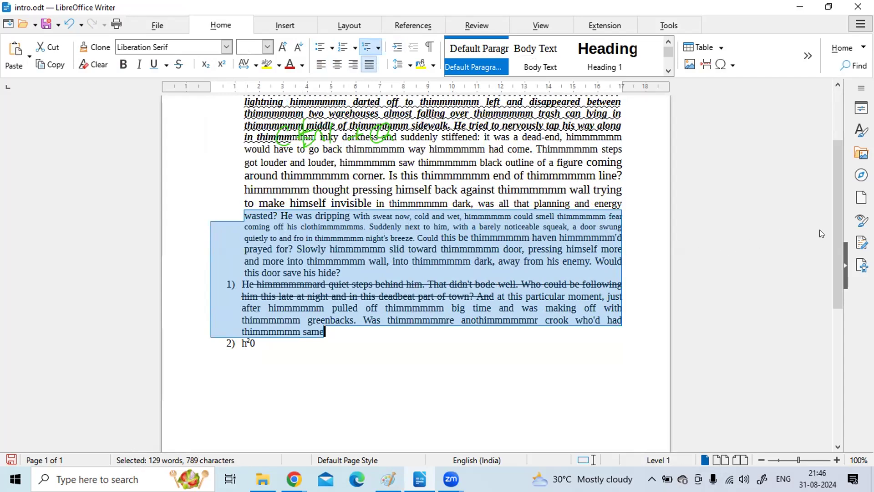
Increase the indent of the two selected paragraphs by three levels, then decrease it back to the first level
{"action": "left_click_drag", "start_coordinate": [835, 239], "coordinate": [841, 159]}
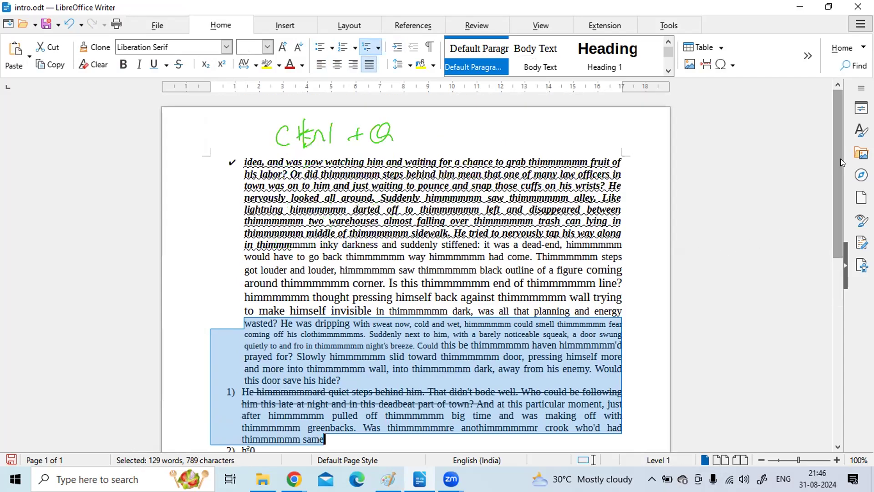
{"action": "left_click", "coordinate": [393, 48]}
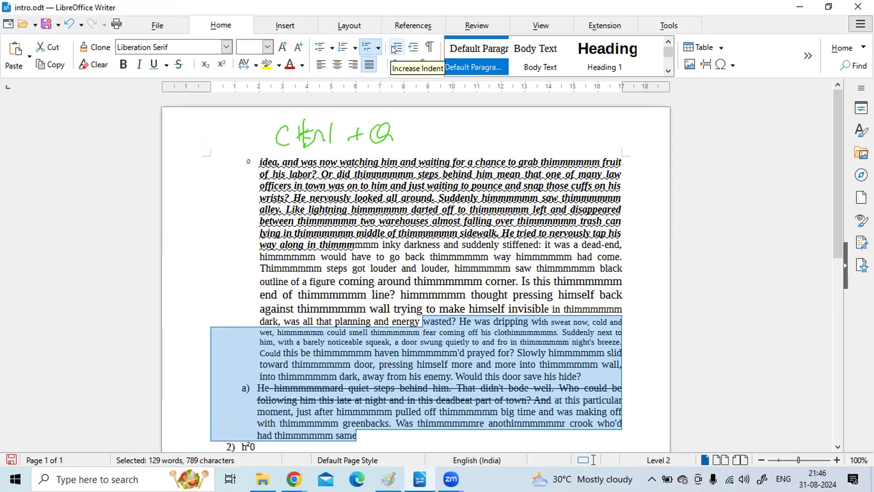
{"action": "left_click", "coordinate": [394, 48]}
{"action": "left_click", "coordinate": [394, 48]}
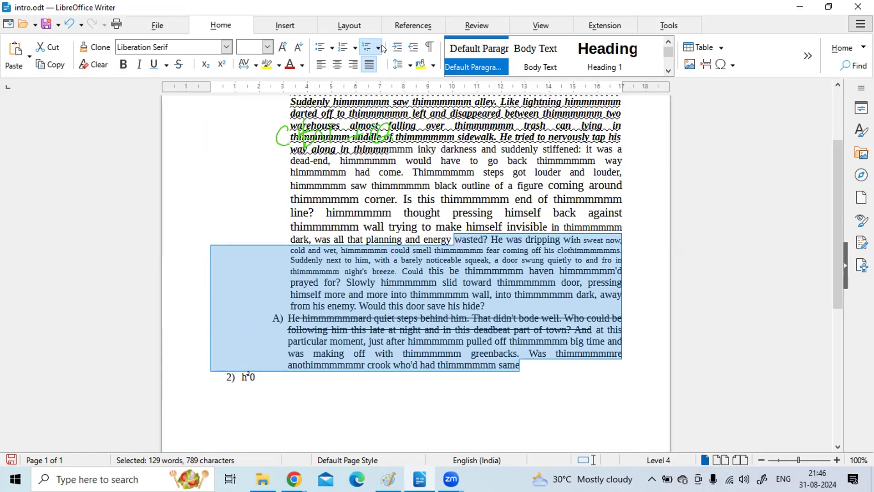
{"action": "left_click", "coordinate": [407, 49]}
{"action": "left_click", "coordinate": [408, 49]}
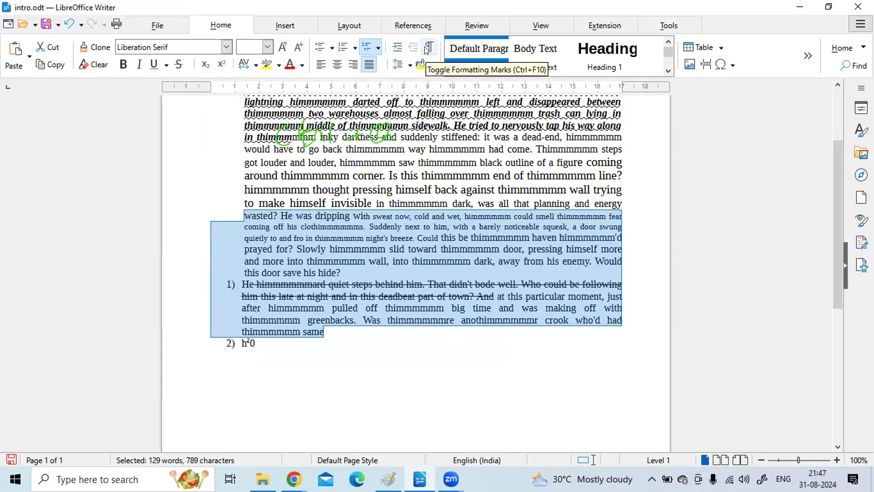
Show the formatting marks, try extra spaces before "corner", and undo them together with the last indent decrease
{"action": "left_click", "coordinate": [427, 49]}
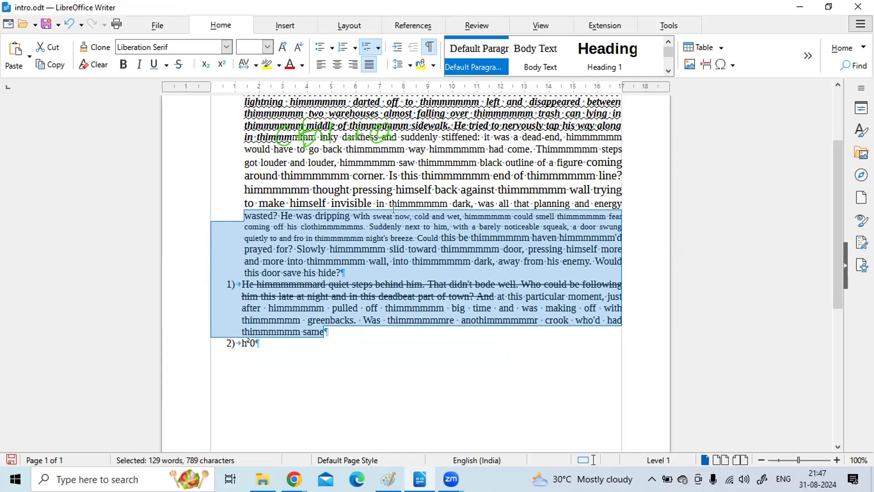
{"action": "left_click", "coordinate": [349, 175]}
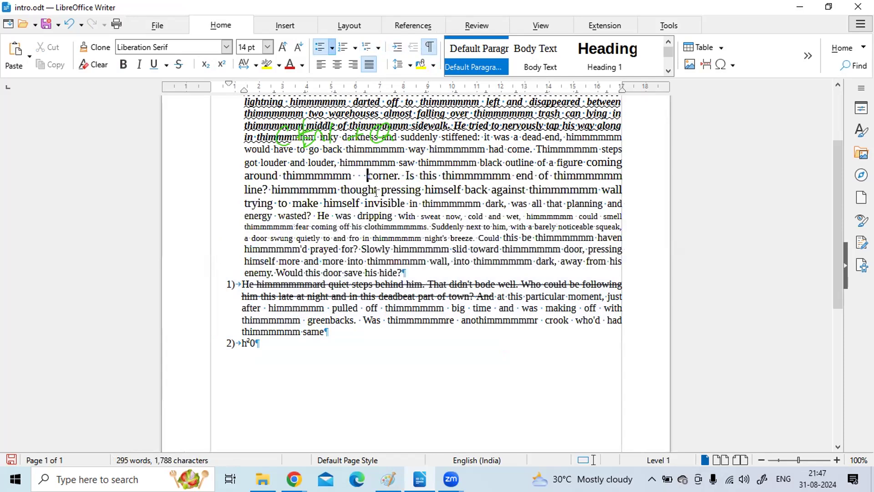
{"action": "key", "text": "ctrl+z"}
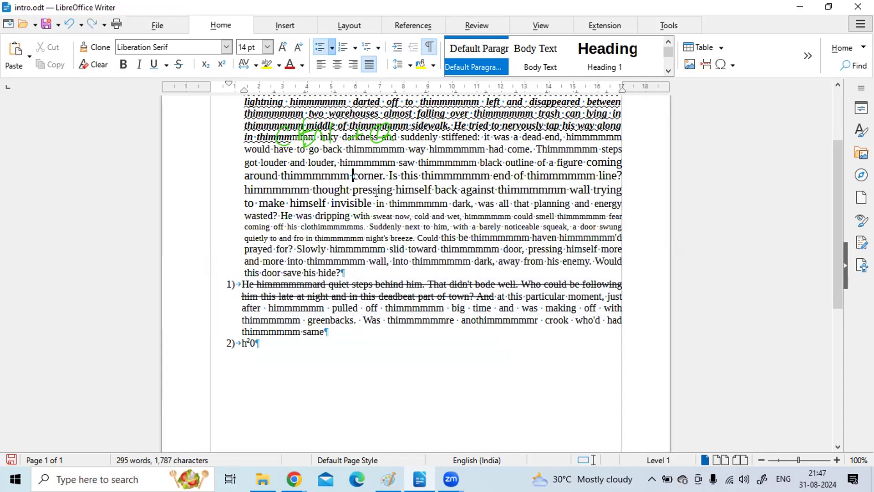
{"action": "key", "text": "ctrl+z"}
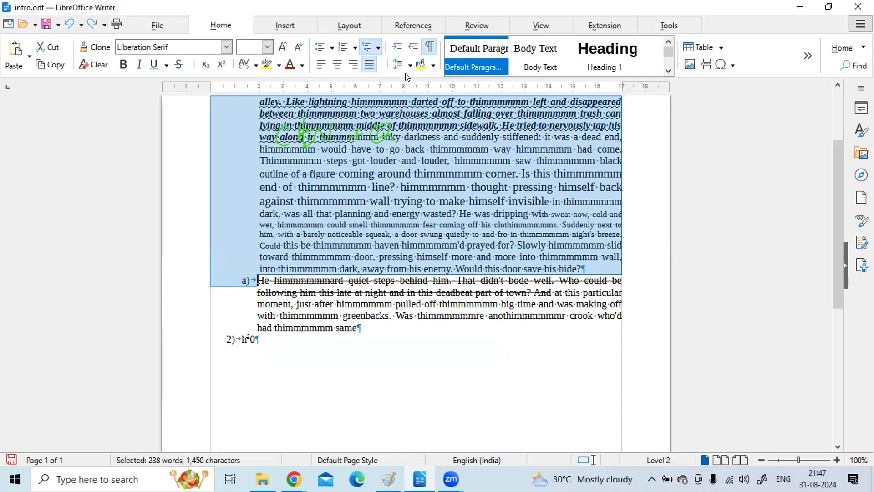
Select the text from "against" to "save his hide?", hide the formatting marks, and set the line spacing to 1.5
{"action": "left_click", "coordinate": [400, 188]}
{"action": "left_click_drag", "start_coordinate": [259, 201], "coordinate": [587, 268]}
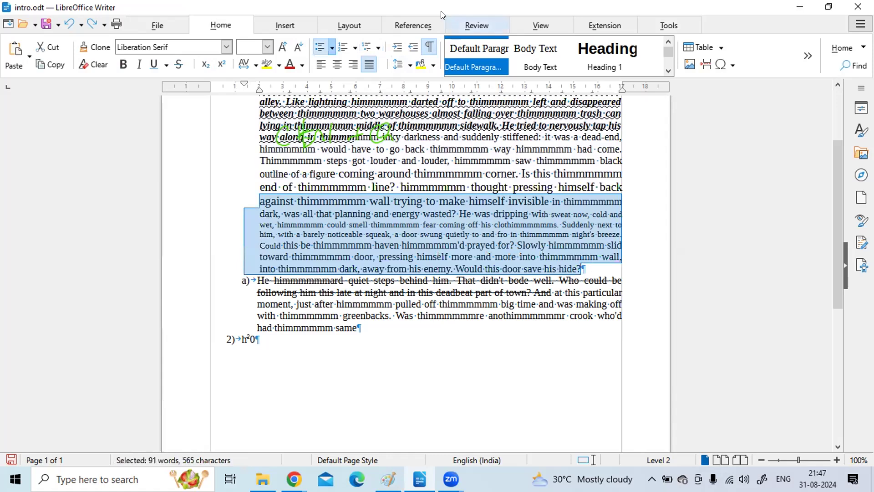
{"action": "left_click", "coordinate": [428, 45]}
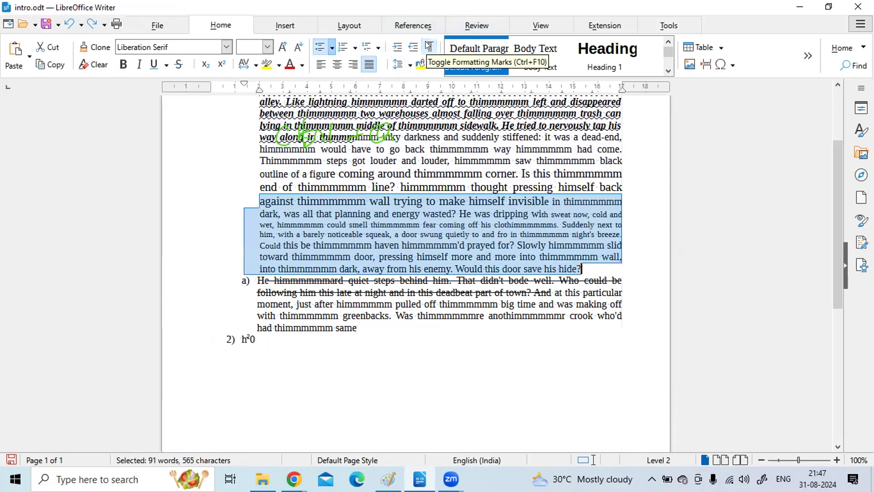
{"action": "left_click", "coordinate": [405, 66]}
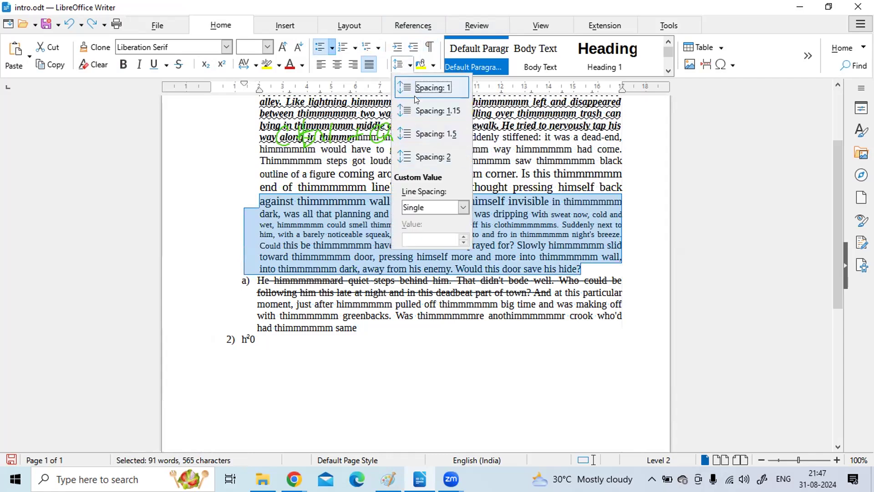
{"action": "left_click", "coordinate": [463, 205]}
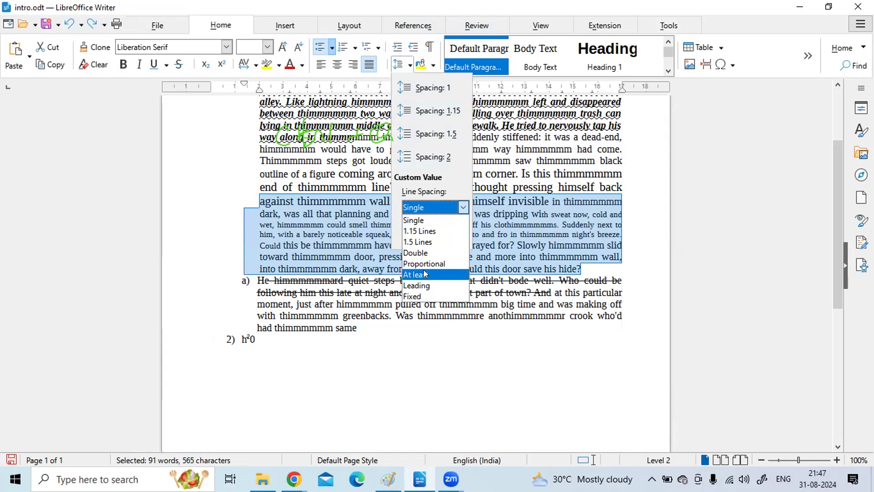
{"action": "left_click", "coordinate": [423, 129]}
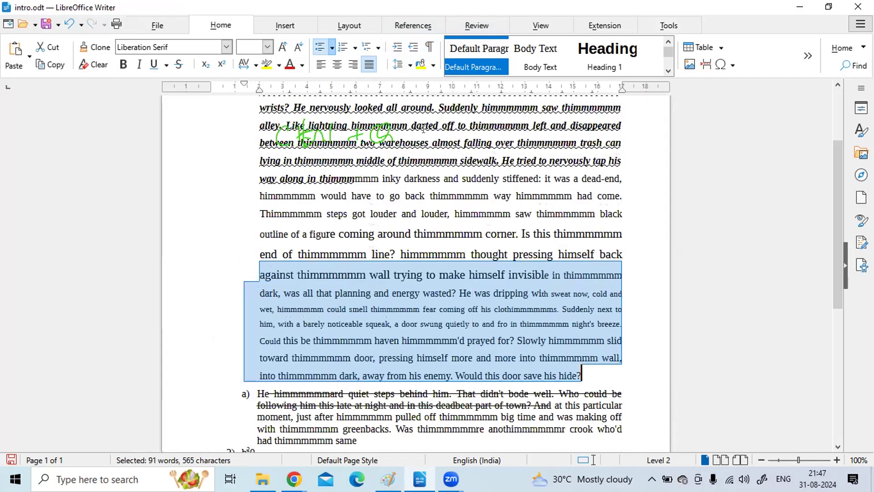
Change the paragraph's custom line spacing to At least, raise the value to 0.90 cm, and undo the last two increases
{"action": "left_click", "coordinate": [401, 67]}
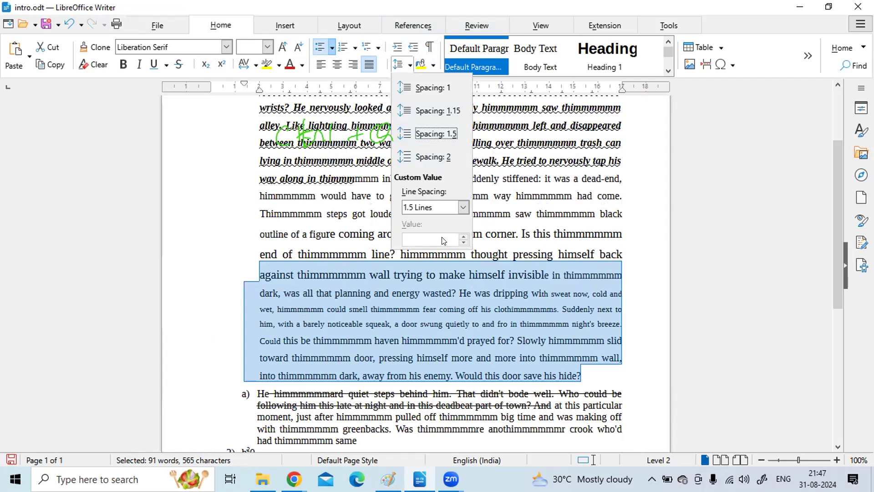
{"action": "left_click", "coordinate": [463, 207]}
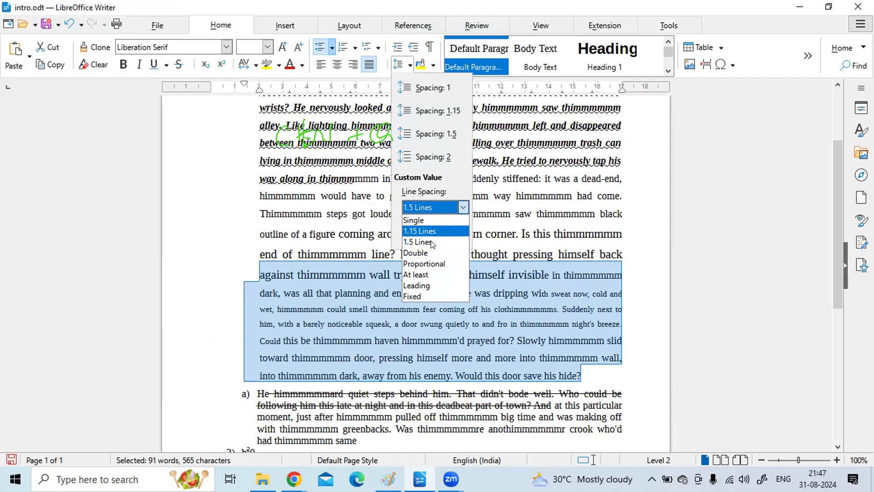
{"action": "left_click", "coordinate": [425, 273]}
{"action": "left_click", "coordinate": [463, 237]}
{"action": "left_click", "coordinate": [463, 238]}
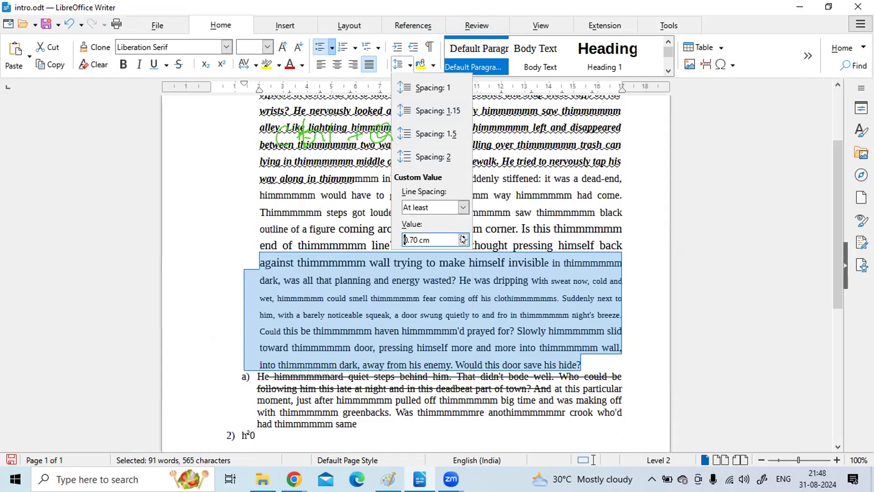
{"action": "left_click", "coordinate": [463, 238]}
{"action": "left_click", "coordinate": [463, 237]}
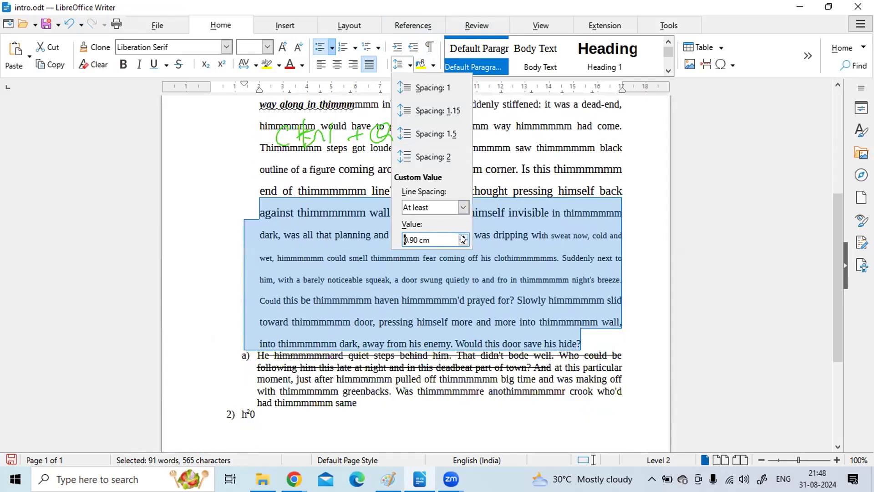
{"action": "key", "text": "Escape"}
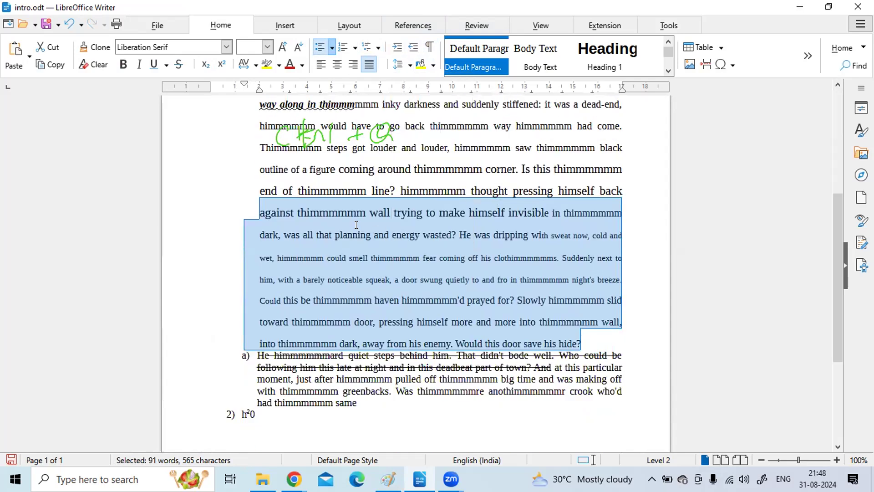
{"action": "key", "text": "ctrl+z"}
{"action": "key", "text": "ctrl+z"}
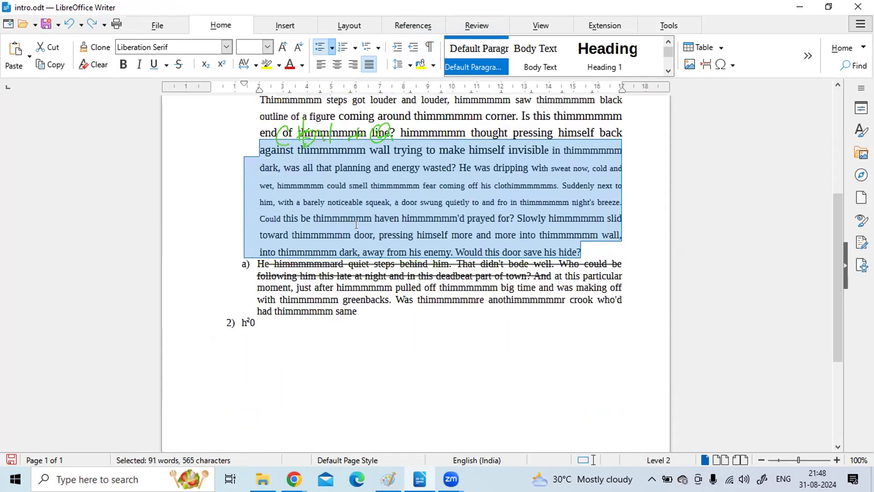
Fill the background of the paragraph containing the selected text with plum purple
{"action": "left_click", "coordinate": [434, 67]}
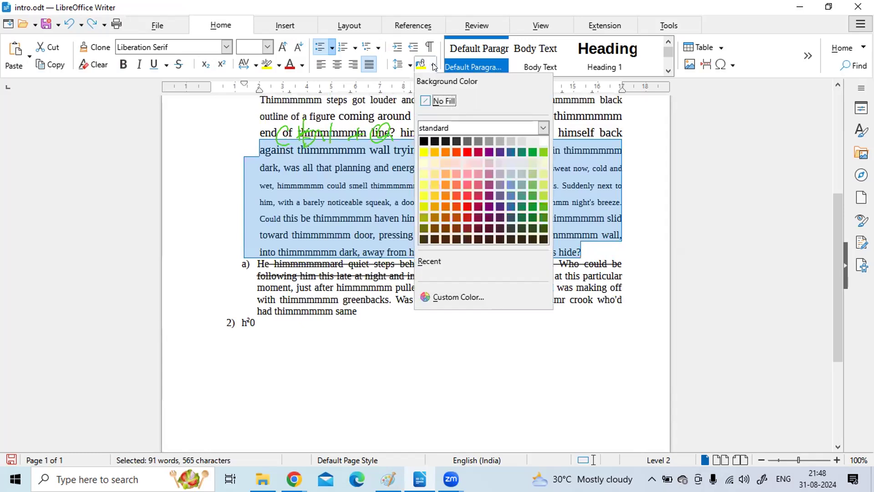
{"action": "left_click", "coordinate": [484, 185]}
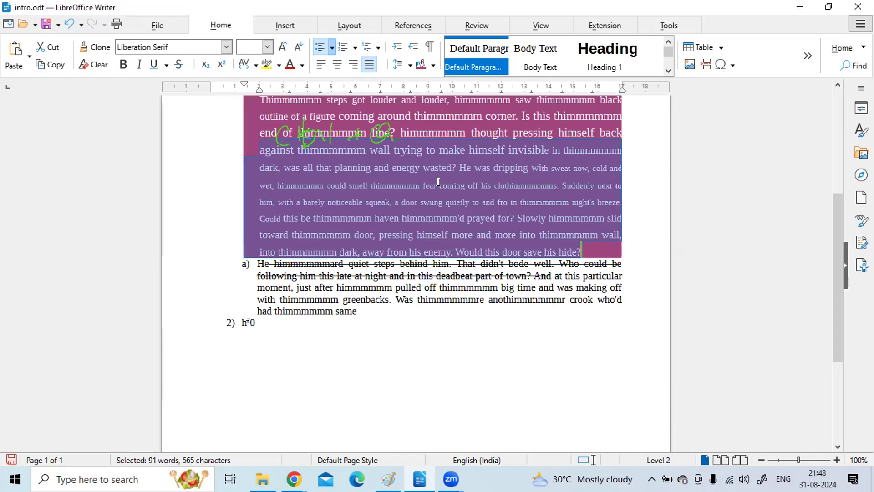
Examine the custom background color options, including the hex value, for list item a), and close the color picker
{"action": "left_click", "coordinate": [457, 305]}
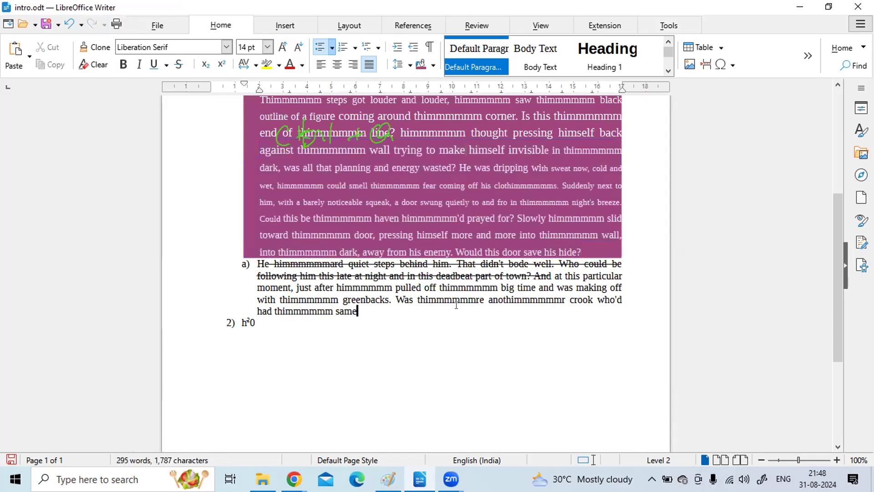
{"action": "left_click", "coordinate": [433, 67]}
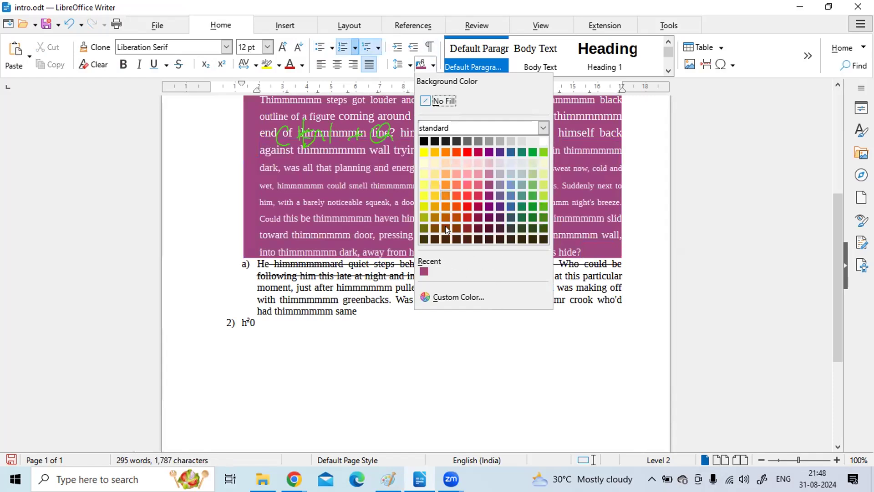
{"action": "left_click", "coordinate": [467, 295]}
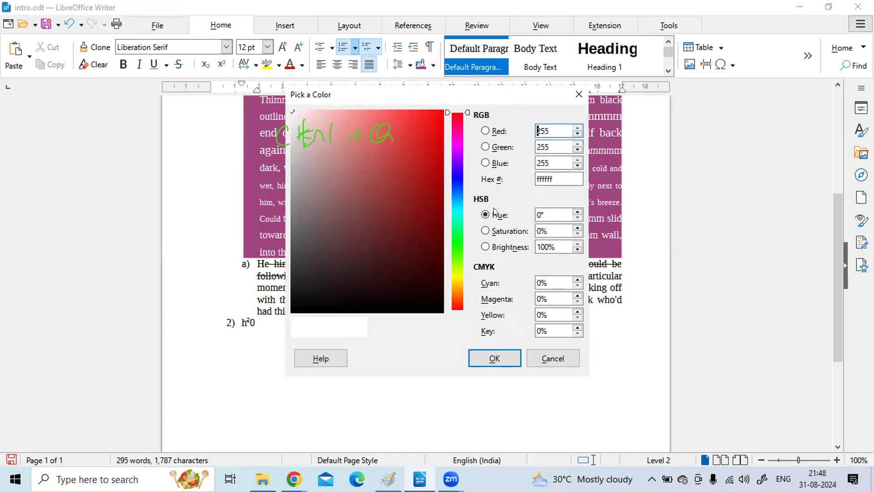
{"action": "left_click", "coordinate": [551, 179]}
{"action": "left_click", "coordinate": [578, 92]}
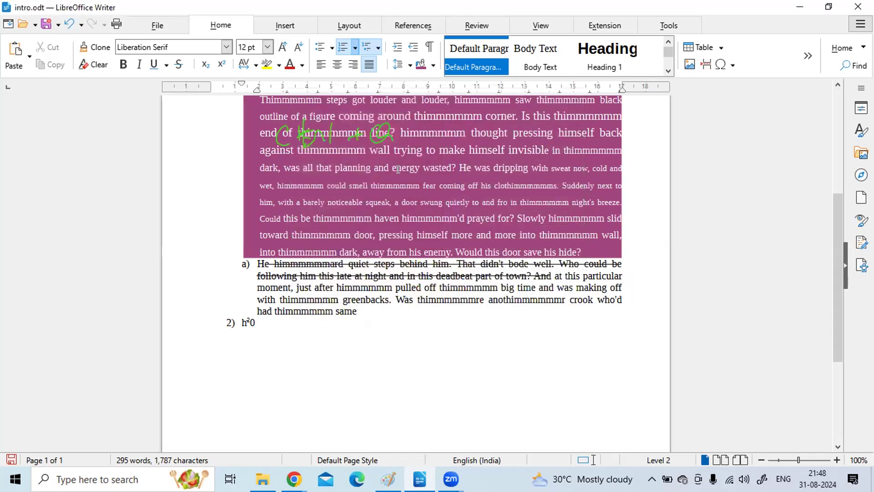
Apply the Body Text style to list item a), then switch it to Default Paragraph Style
{"action": "left_click", "coordinate": [548, 55]}
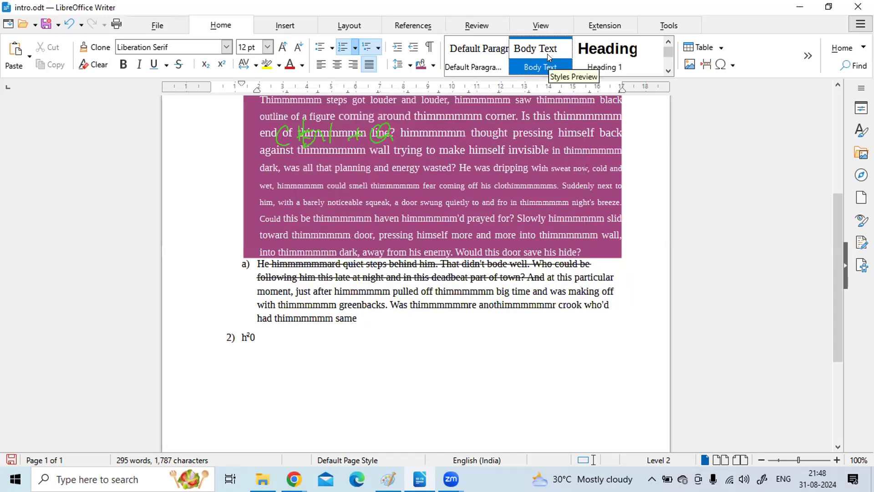
{"action": "left_click", "coordinate": [484, 56]}
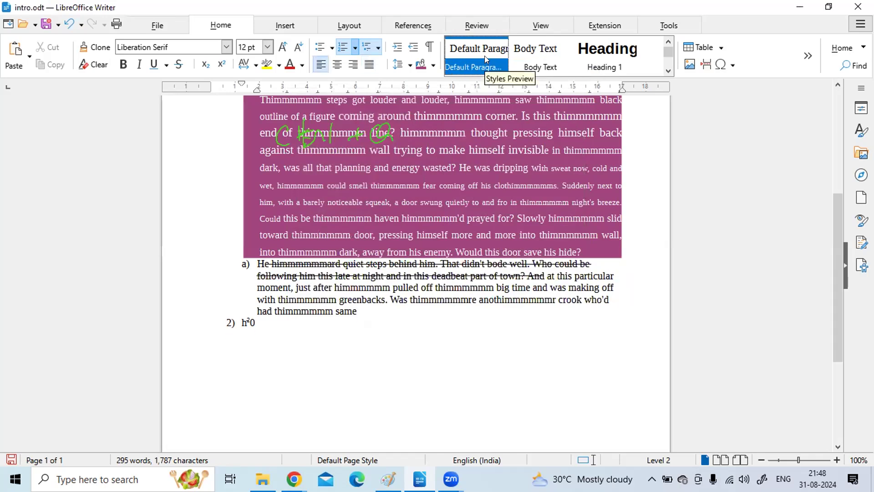
Try the Heading 1, Body Text and Default Paragraph Style styles on list item a), and browse the remaining paragraph styles
{"action": "left_click", "coordinate": [590, 67]}
{"action": "left_click", "coordinate": [524, 63]}
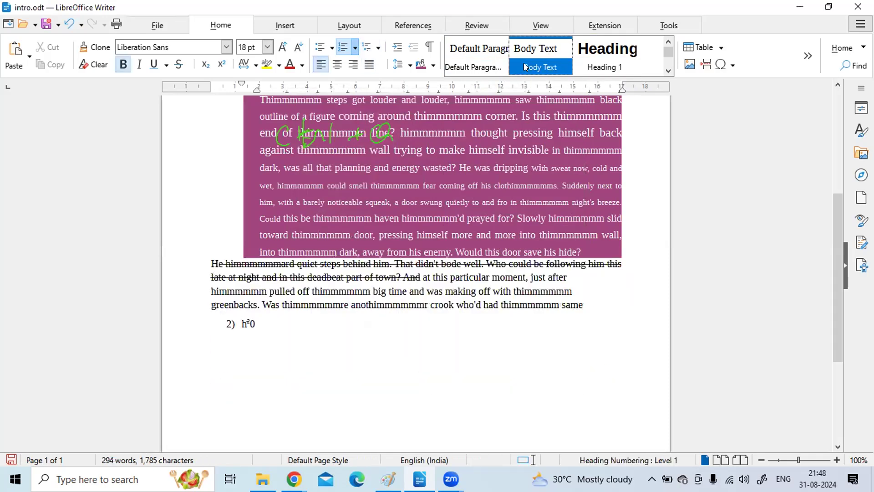
{"action": "left_click", "coordinate": [486, 55]}
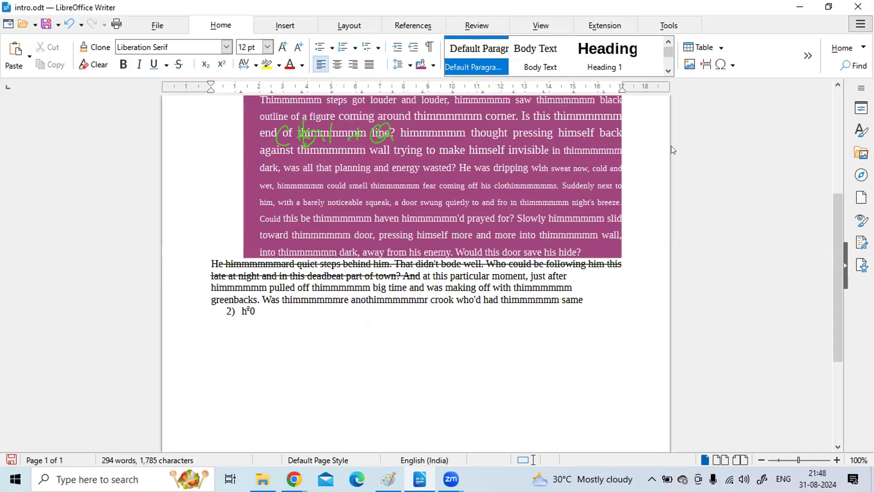
{"action": "left_click", "coordinate": [667, 74]}
{"action": "left_click", "coordinate": [668, 74]}
{"action": "left_click", "coordinate": [668, 74]}
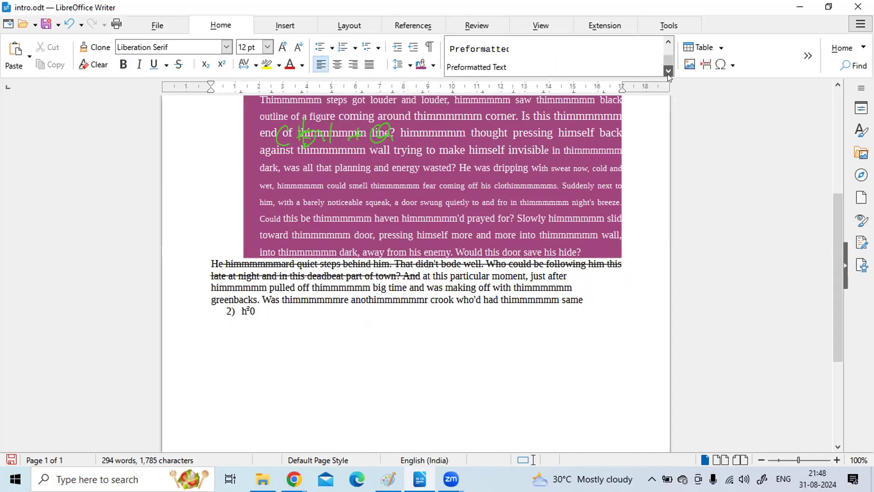
Undo the style changes on list item a) and the plum background of the paragraph above it
{"action": "left_click", "coordinate": [672, 280]}
{"action": "key", "text": "ctrl+z"}
{"action": "key", "text": "ctrl+z"}
{"action": "key", "text": "ctrl+z"}
{"action": "key", "text": "ctrl+z"}
{"action": "key", "text": "ctrl+z"}
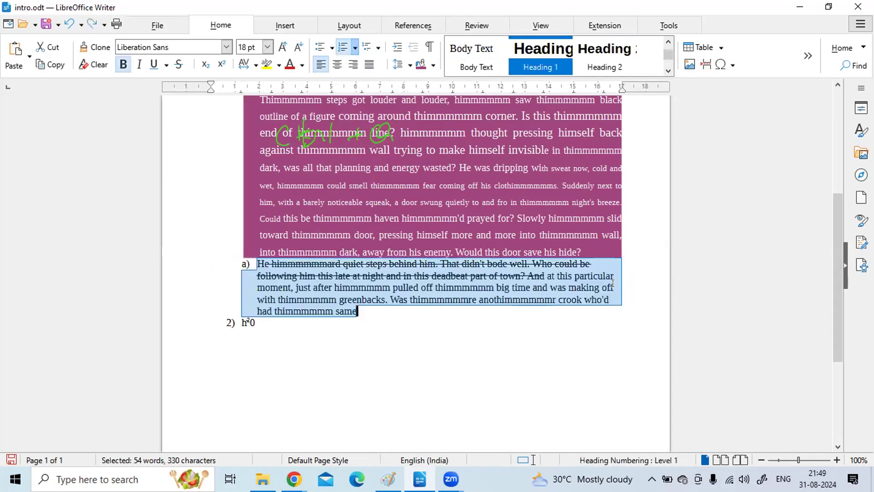
{"action": "key", "text": "ctrl+z"}
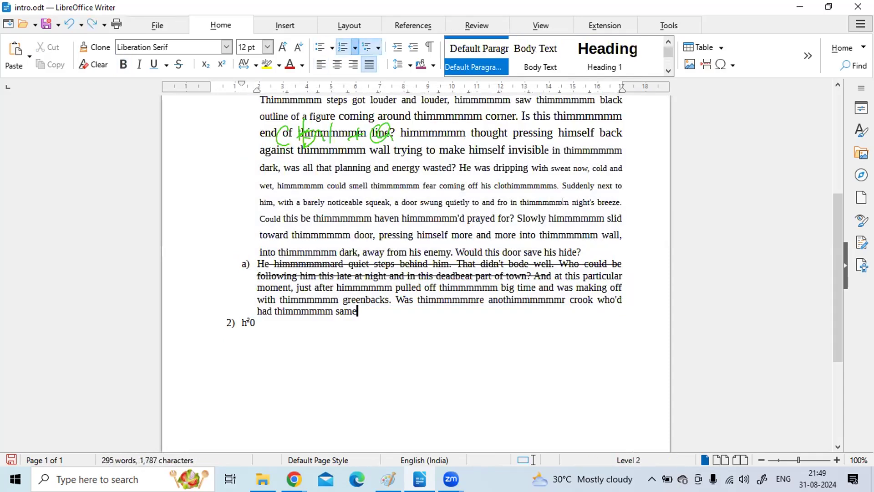
Split the bulleted paragraph before "dark, was all that planning" and insert a page break there
{"action": "left_click", "coordinate": [619, 151]}
{"action": "key", "text": "Return"}
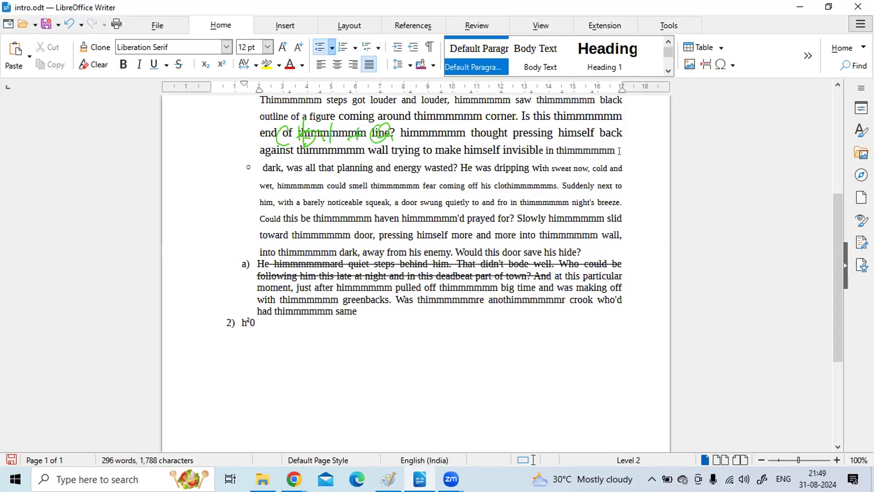
{"action": "key", "text": "ctrl+Return"}
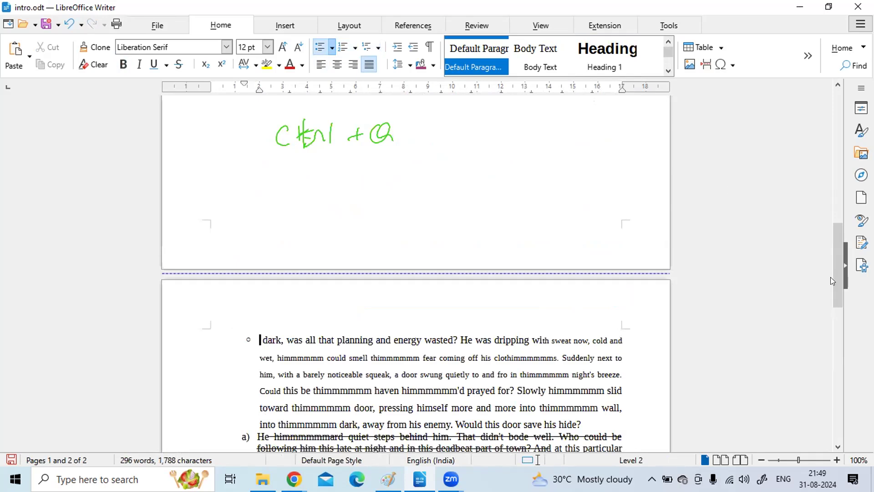
{"action": "key", "text": "Up"}
{"action": "key", "text": "shift+Up"}
{"action": "left_click_drag", "start_coordinate": [833, 189], "coordinate": [830, 128]}
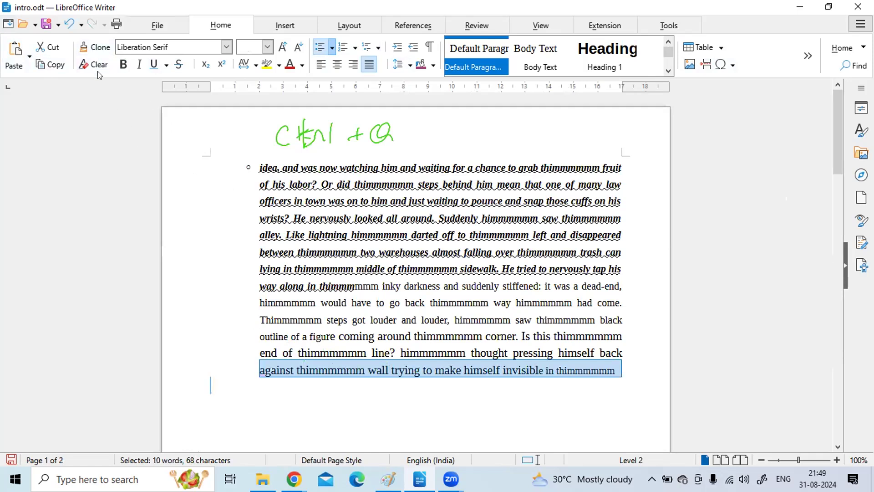
Clear the direct formatting from the entire document text
{"action": "left_click", "coordinate": [364, 313]}
{"action": "key", "text": "ctrl+a"}
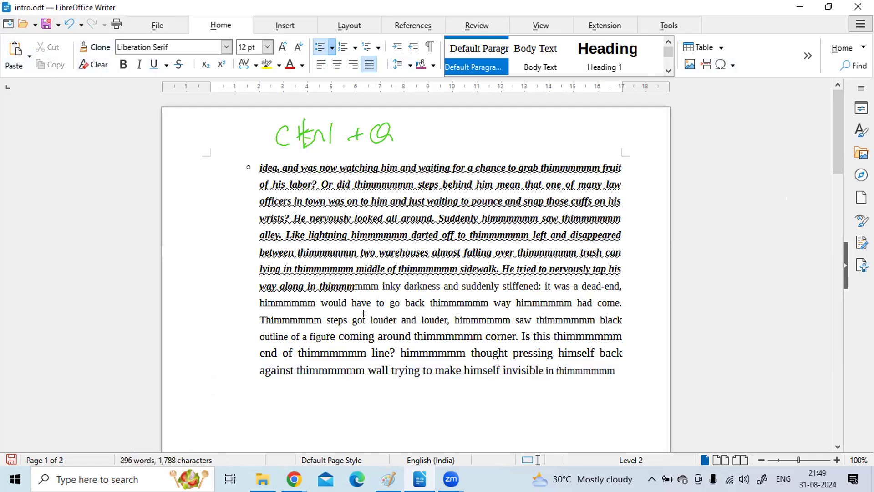
{"action": "left_click", "coordinate": [93, 64]}
{"action": "left_click", "coordinate": [359, 270]}
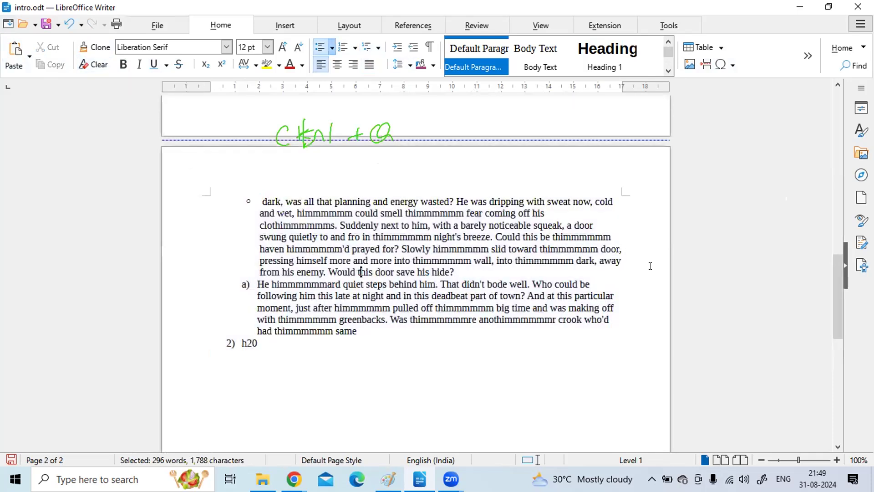
{"action": "left_click_drag", "start_coordinate": [840, 307], "coordinate": [833, 137]}
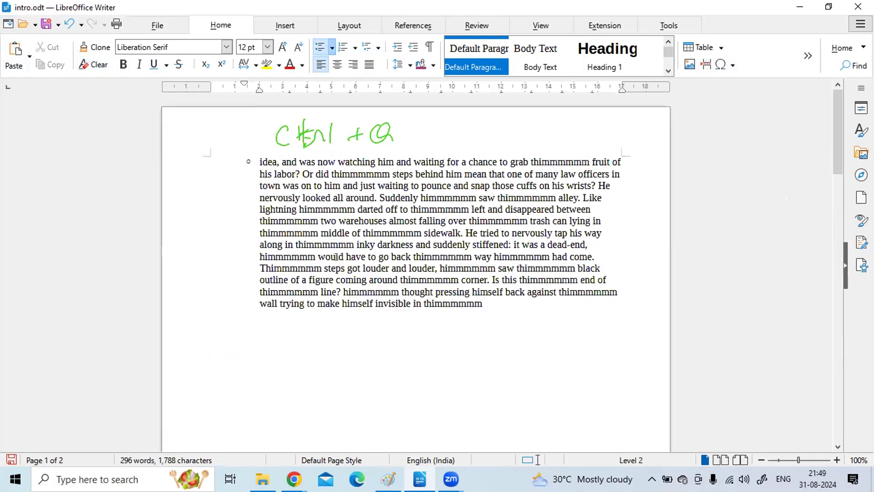
{"action": "left_click", "coordinate": [591, 439]}
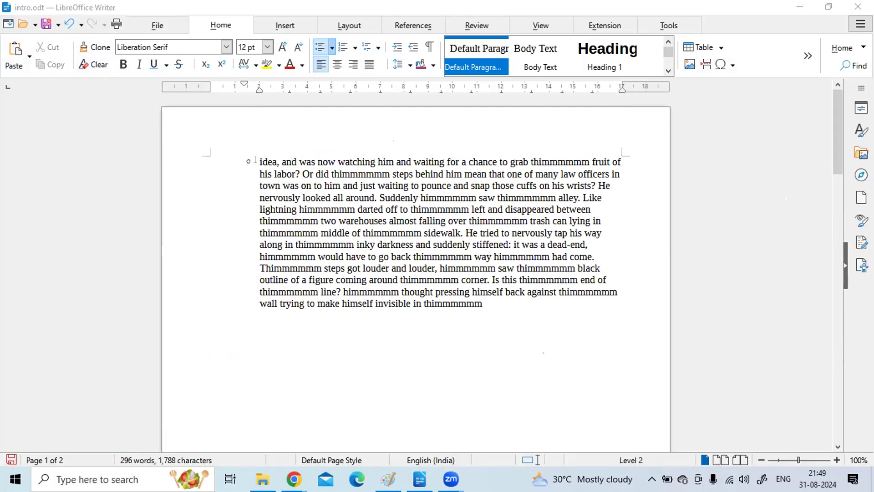
Highlight the opening word "idea," in dark indigo
{"action": "left_click_drag", "start_coordinate": [258, 162], "coordinate": [280, 160]}
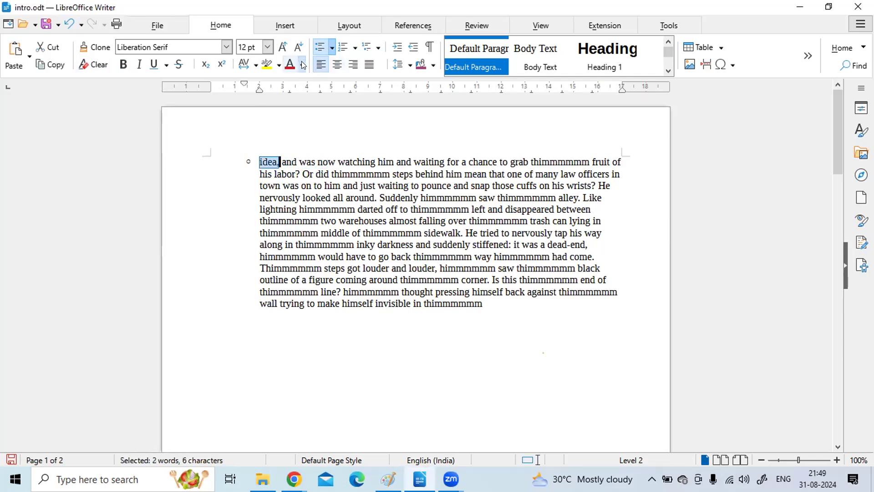
{"action": "left_click", "coordinate": [279, 67]}
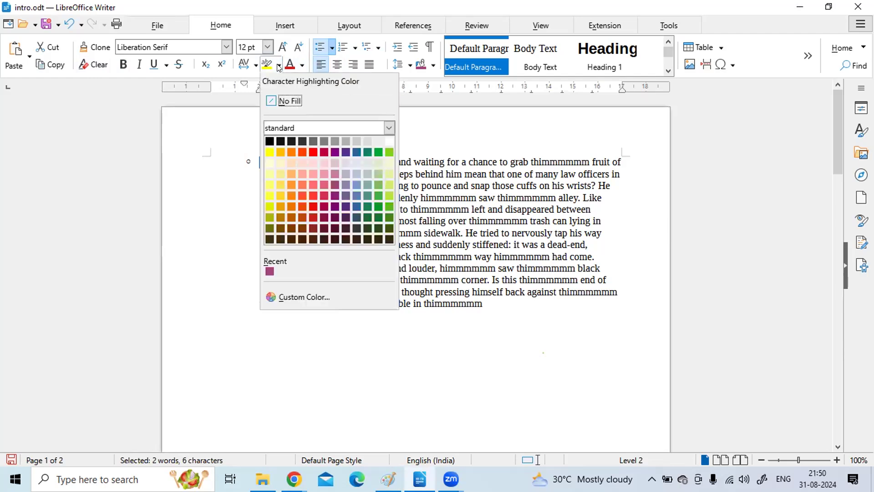
{"action": "left_click", "coordinate": [343, 208]}
Highlight "and was now watching him and waiting for a" in the first line in reddish purple
{"action": "left_click", "coordinate": [281, 160]}
{"action": "left_click_drag", "start_coordinate": [281, 161], "coordinate": [466, 162]}
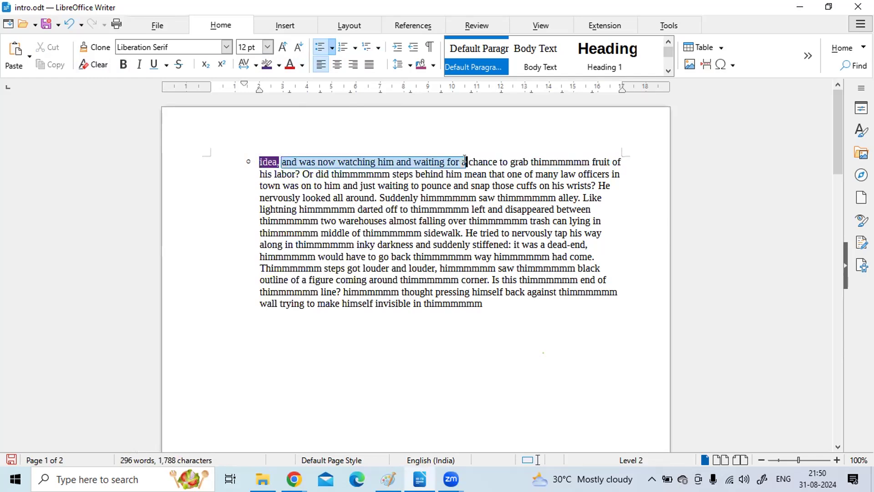
{"action": "left_click", "coordinate": [279, 64]}
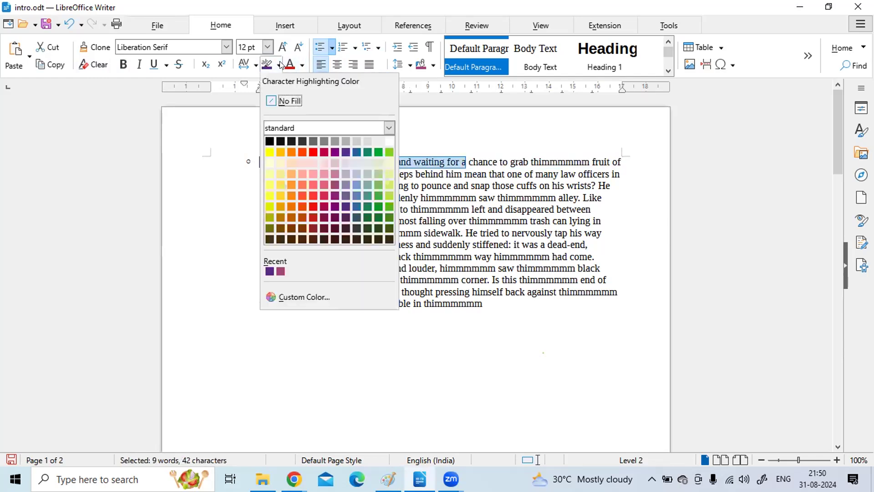
{"action": "left_click", "coordinate": [333, 188]}
{"action": "left_click", "coordinate": [323, 154]}
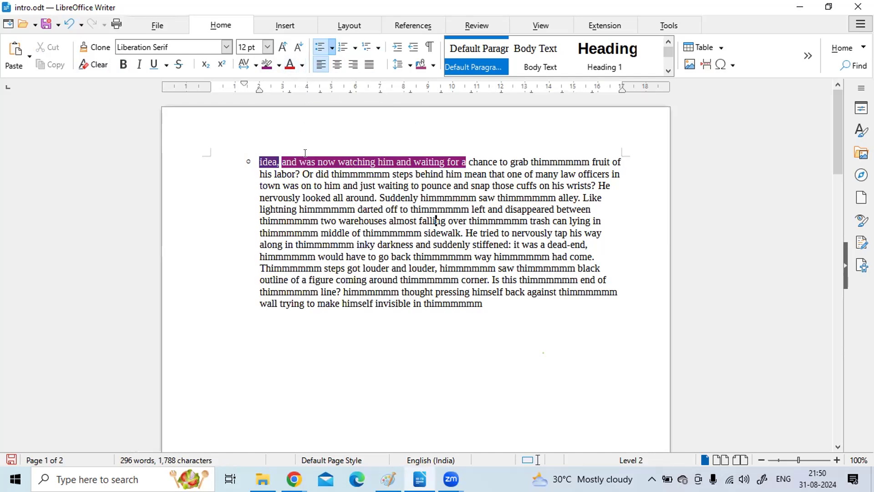
Change the font color of "own was on to him and just waiting to" in the third line to light lime green
{"action": "left_click_drag", "start_coordinate": [262, 183], "coordinate": [422, 186]}
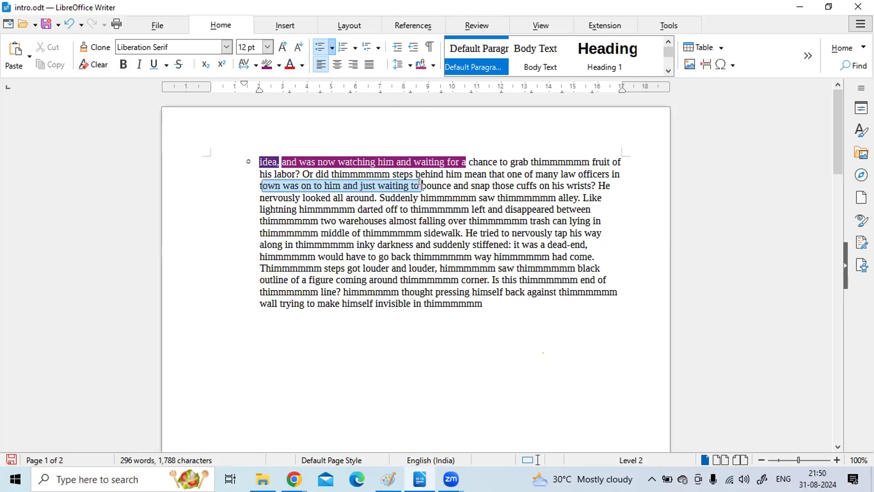
{"action": "left_click", "coordinate": [302, 63]}
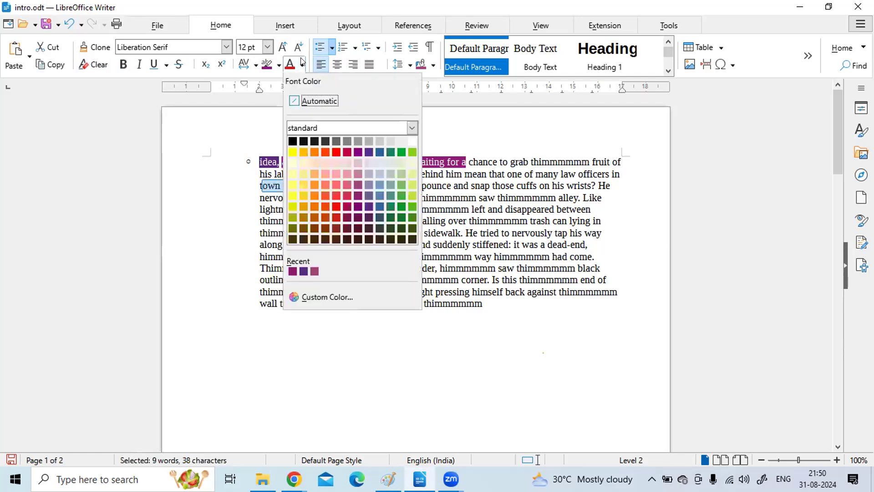
{"action": "left_click", "coordinate": [302, 63]}
{"action": "left_click", "coordinate": [302, 63]}
{"action": "left_click", "coordinate": [302, 63]}
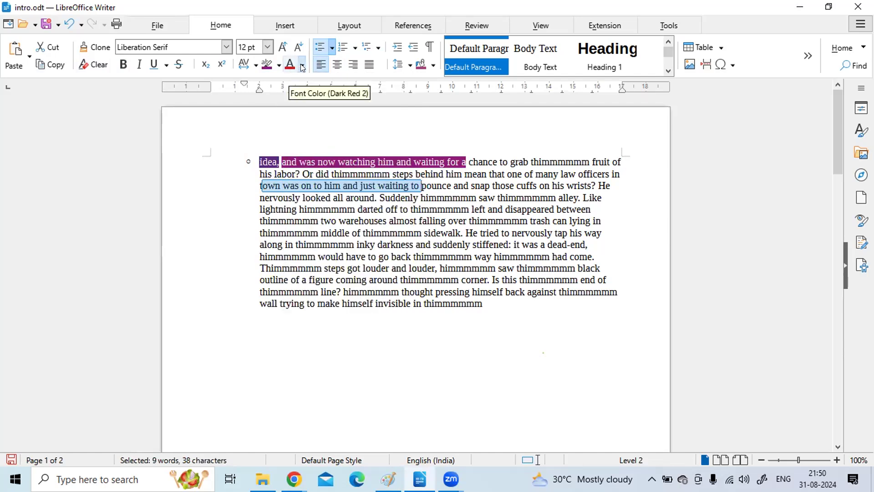
{"action": "left_click", "coordinate": [302, 66]}
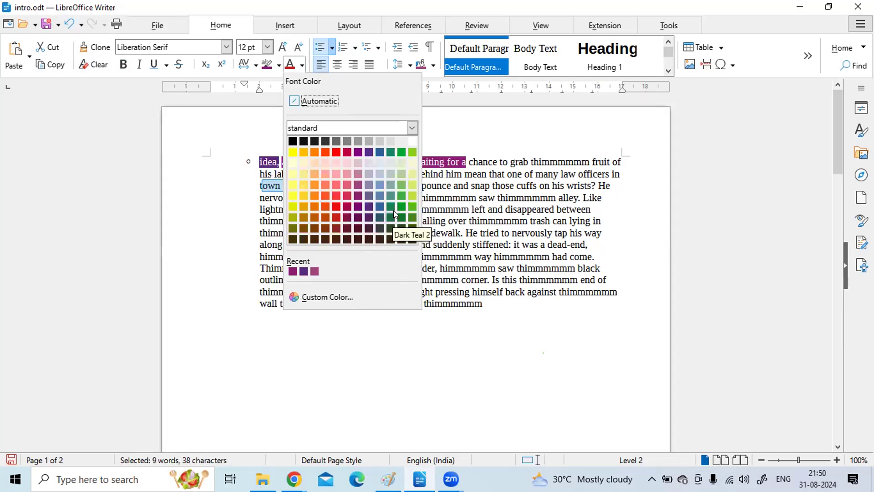
{"action": "left_click", "coordinate": [411, 195]}
{"action": "left_click", "coordinate": [405, 193]}
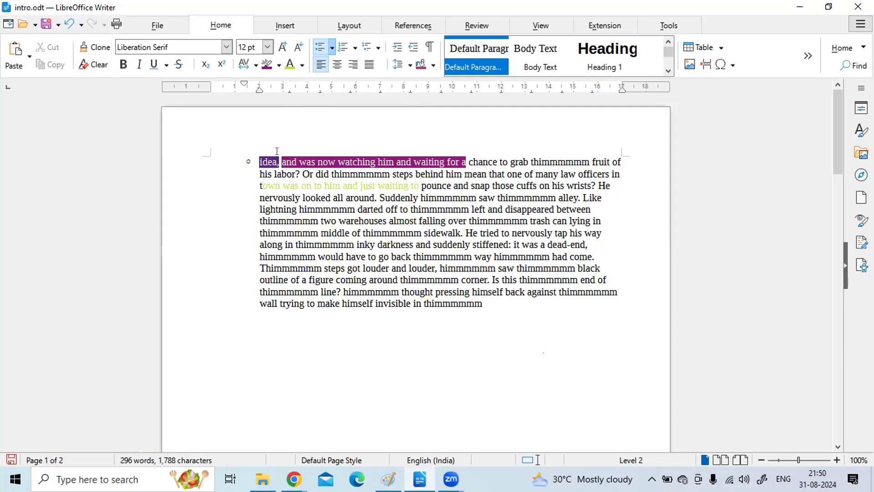
Clone the formatting of "idea," onto the text from "lightning" to the end of the first page's paragraph
{"action": "left_click_drag", "start_coordinate": [278, 162], "coordinate": [250, 155]}
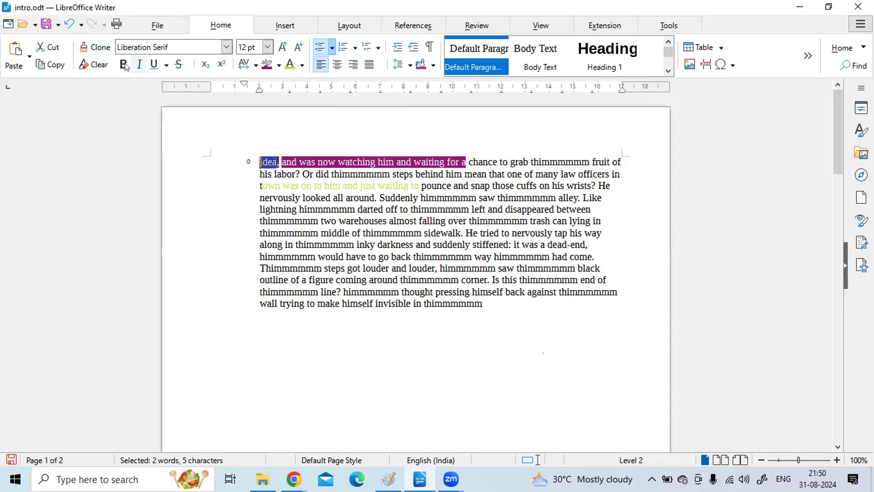
{"action": "left_click", "coordinate": [100, 55]}
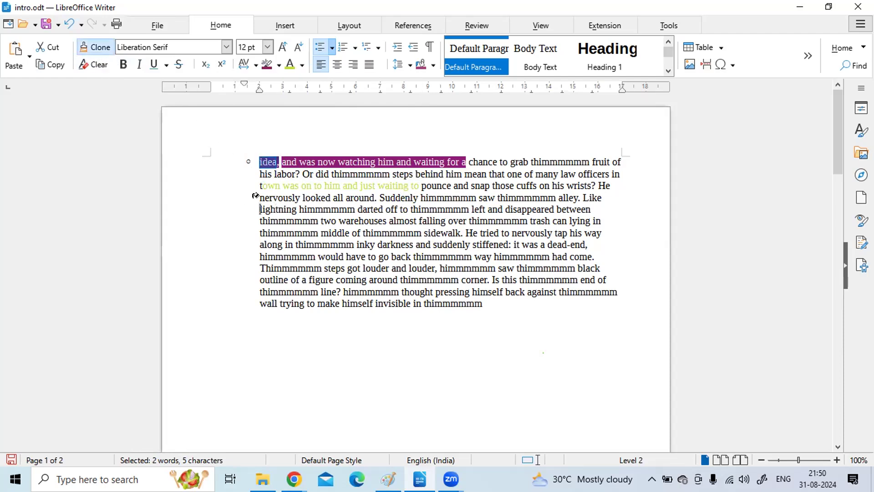
{"action": "mouse_move", "coordinate": [259, 209]}
{"action": "left_mouse_down"}
{"action": "mouse_move", "coordinate": [484, 279]}
{"action": "mouse_move", "coordinate": [487, 304]}
{"action": "left_mouse_up"}
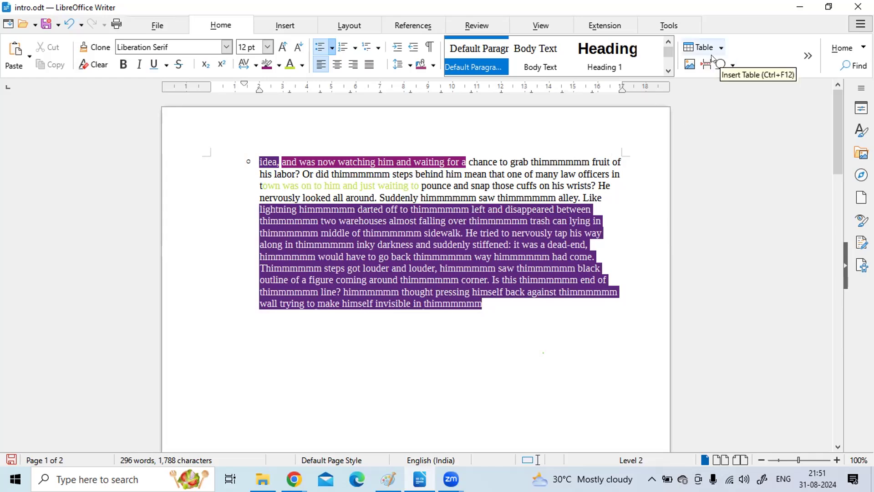
Delete all of the document's text
{"action": "left_click", "coordinate": [471, 223]}
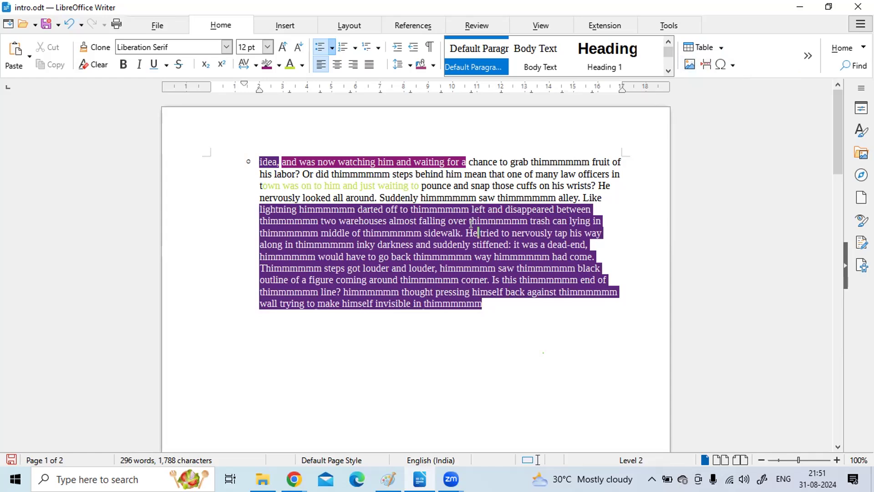
{"action": "key", "text": "ctrl+a"}
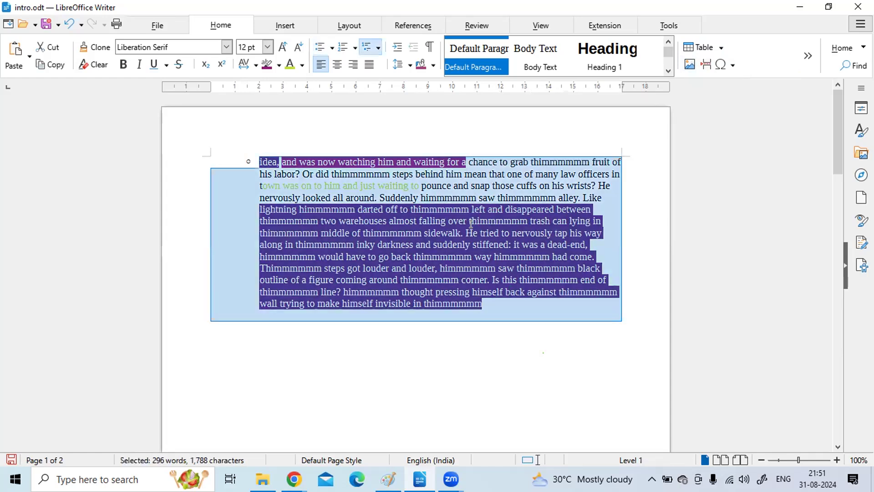
{"action": "key", "text": "BackSpace"}
{"action": "key", "text": "BackSpace"}
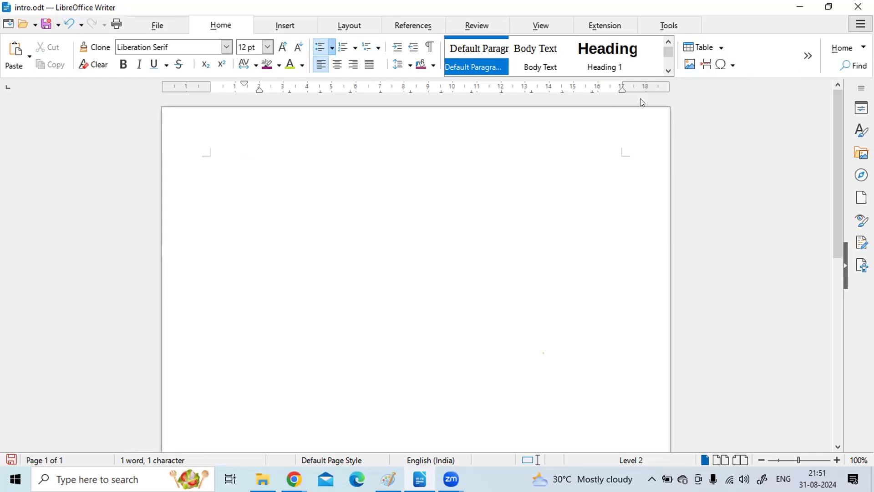
Insert the clock image 71H-NgARICL._SX569_ from the Saved Pictures folder
{"action": "left_click", "coordinate": [689, 65]}
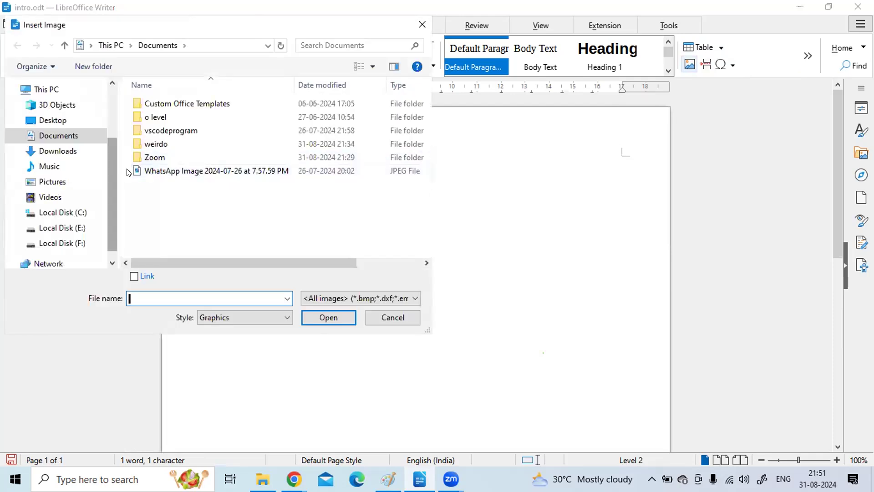
{"action": "left_click", "coordinate": [62, 183]}
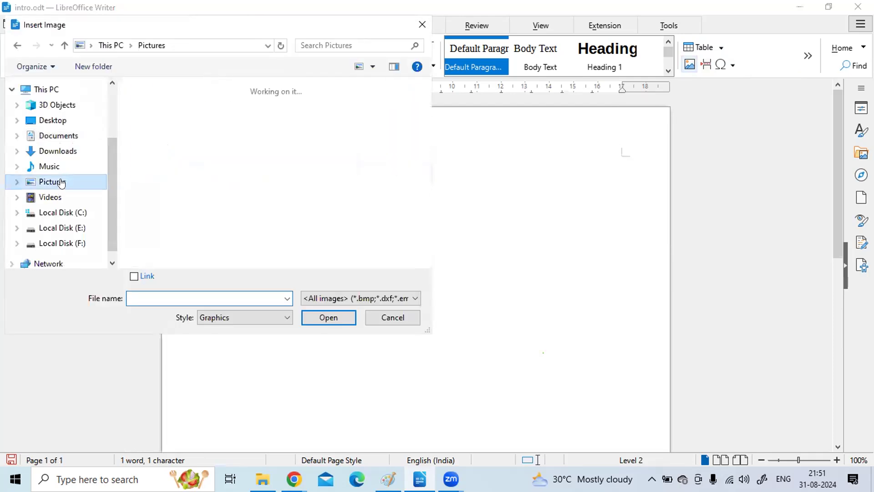
{"action": "double_click", "coordinate": [220, 133]}
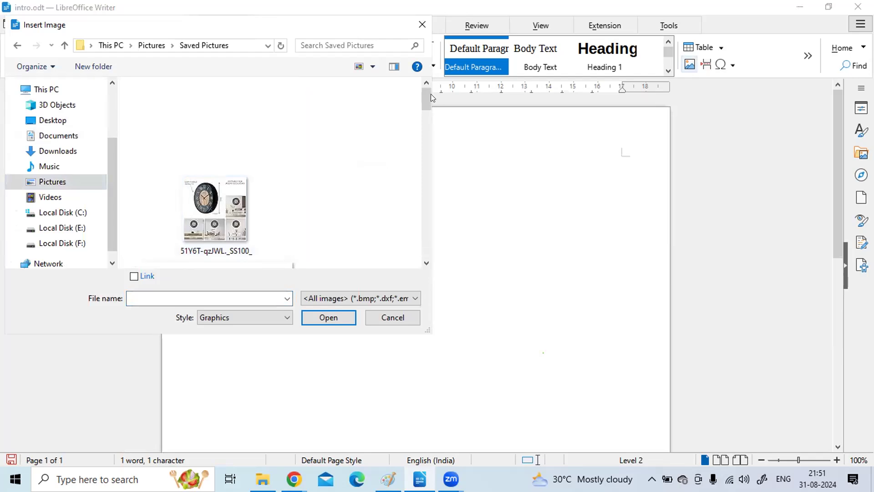
{"action": "left_click_drag", "start_coordinate": [427, 96], "coordinate": [435, 191]}
{"action": "left_click_drag", "start_coordinate": [436, 149], "coordinate": [432, 103]}
{"action": "left_click", "coordinate": [258, 201]}
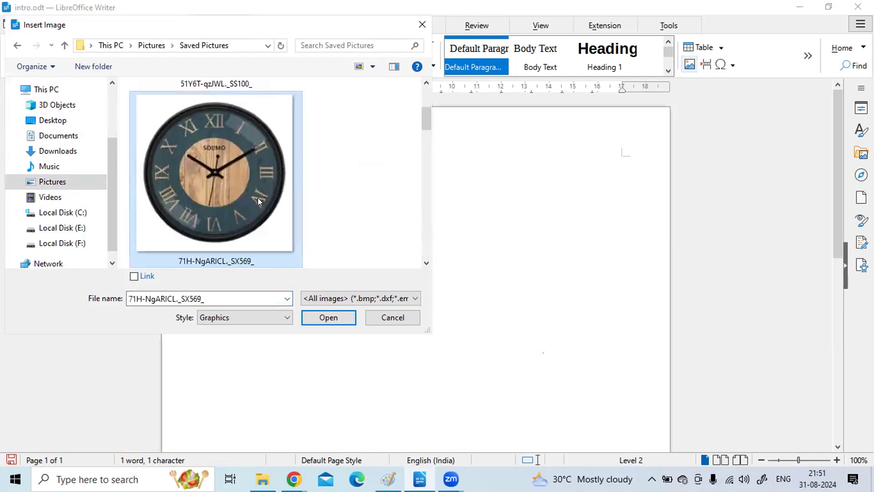
{"action": "left_click", "coordinate": [330, 317]}
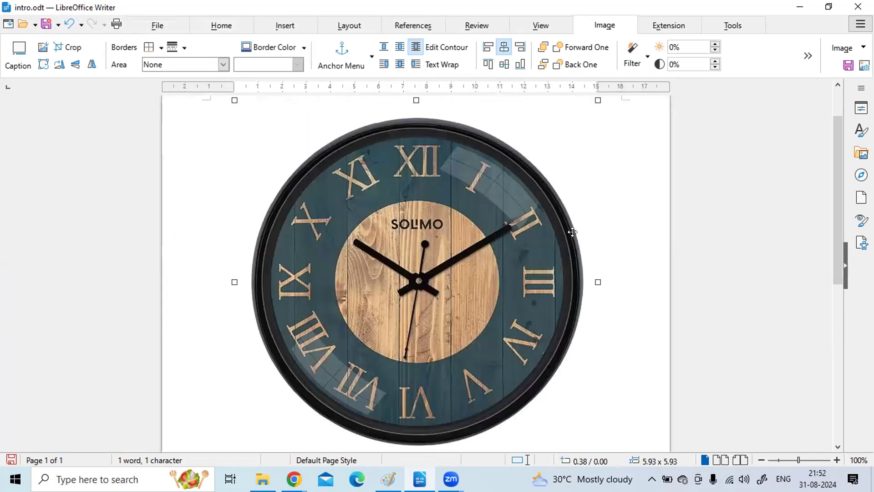
Move the clock image slightly left and down, and reduce its height to about 5.14 from the upper edge
{"action": "left_click_drag", "start_coordinate": [479, 266], "coordinate": [455, 272]}
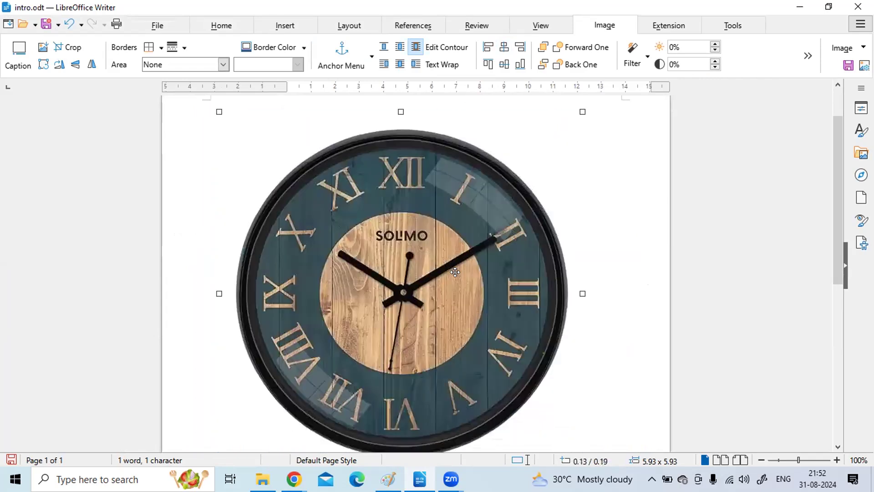
{"action": "left_click_drag", "start_coordinate": [399, 110], "coordinate": [401, 160]}
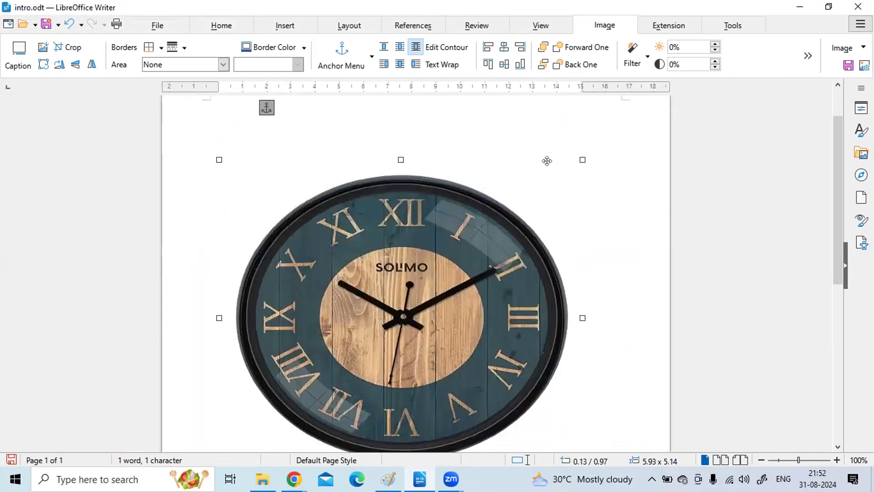
Shrink the clock image to about 3.46 by 3.01 and move it up and to the right on the page
{"action": "left_click_drag", "start_coordinate": [580, 159], "coordinate": [511, 222]}
{"action": "left_click_drag", "start_coordinate": [416, 287], "coordinate": [485, 196]}
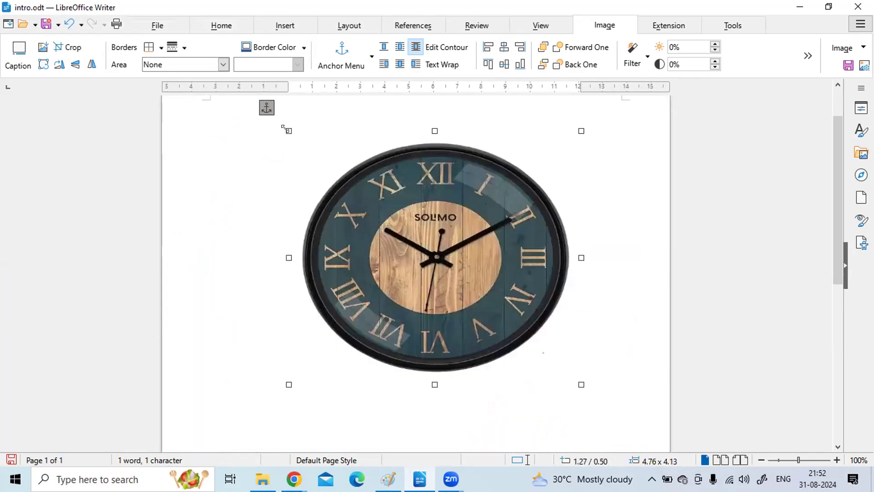
{"action": "left_click_drag", "start_coordinate": [288, 131], "coordinate": [369, 199]}
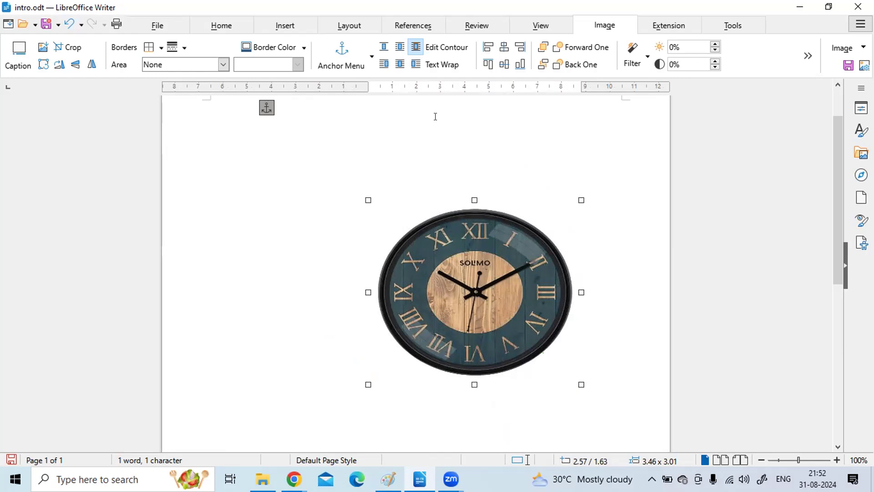
Give the clock image a red border from the standard palette and deselect the image
{"action": "left_click", "coordinate": [303, 47]}
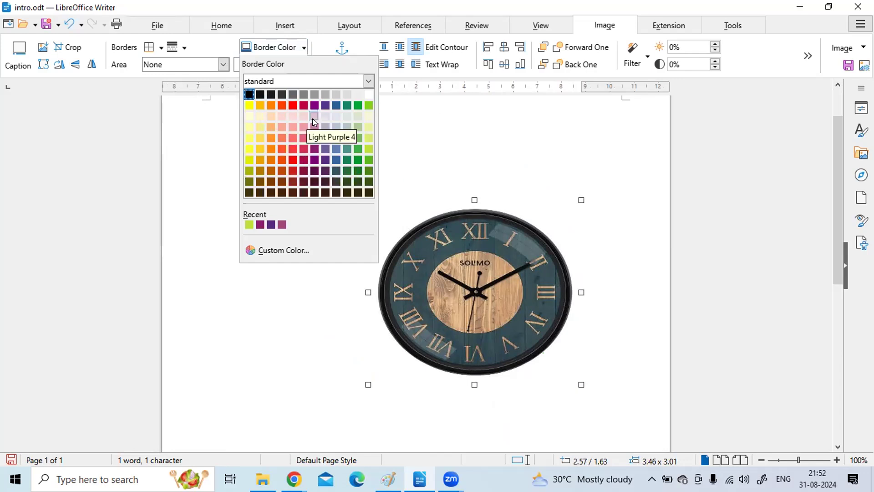
{"action": "left_click", "coordinate": [292, 165]}
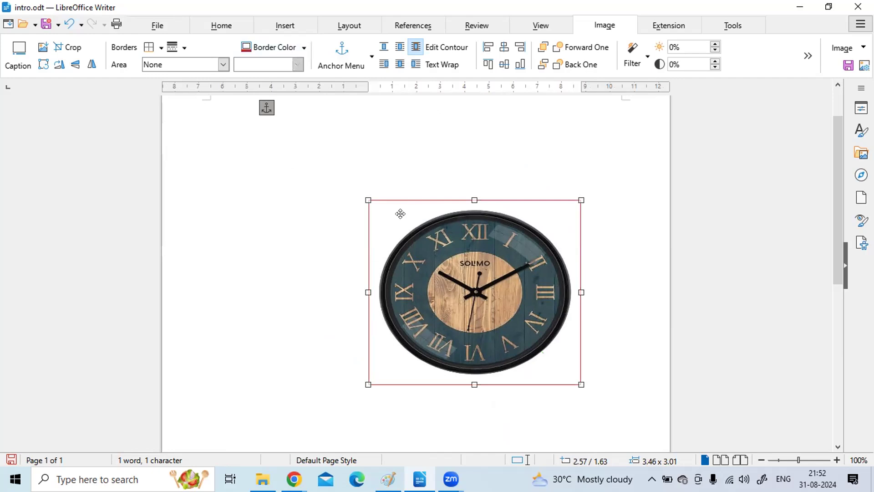
{"action": "left_click", "coordinate": [325, 220]}
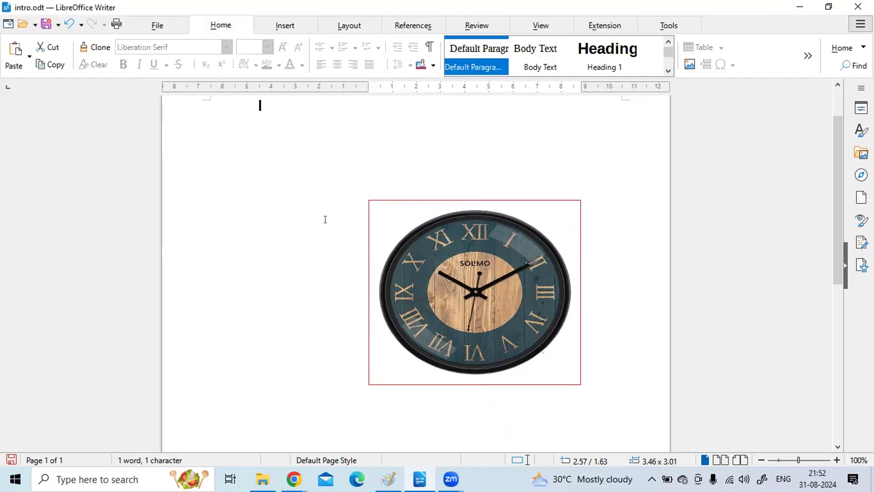
Try a dashed border style on the clock image, and change it to a thick double line
{"action": "left_click", "coordinate": [431, 234]}
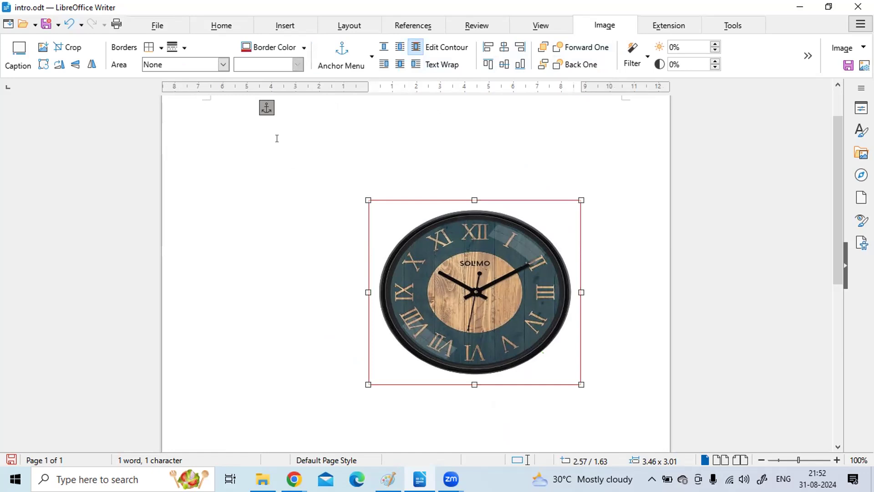
{"action": "left_click", "coordinate": [179, 47]}
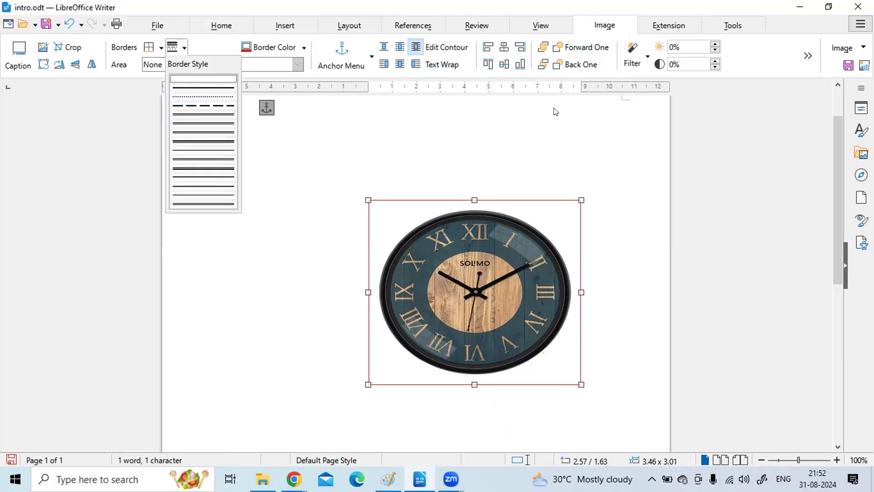
{"action": "left_click", "coordinate": [209, 103]}
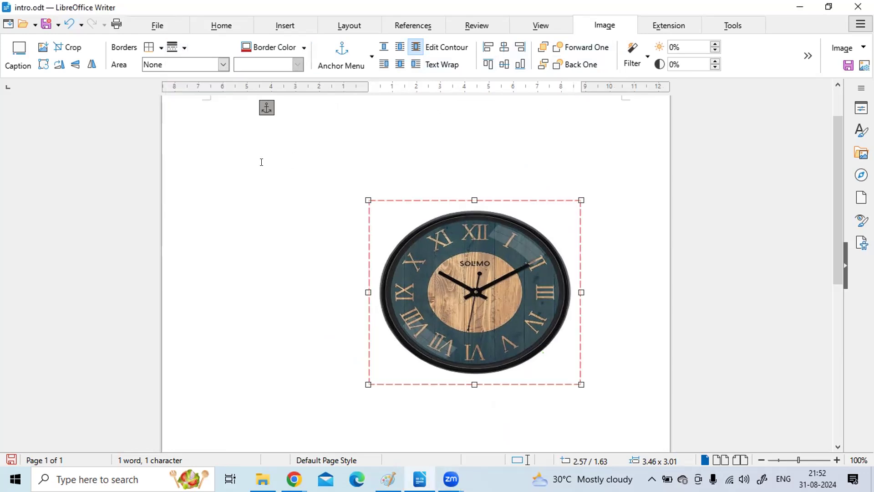
{"action": "left_click", "coordinate": [185, 47]}
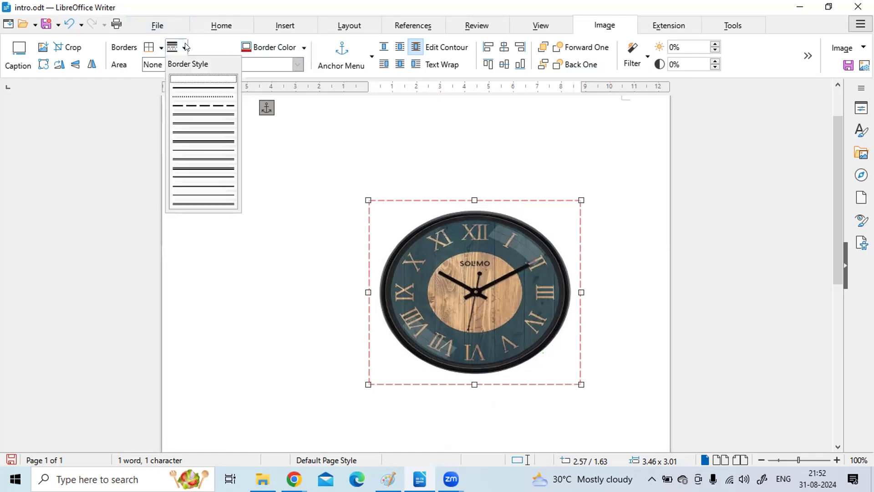
{"action": "left_click", "coordinate": [210, 141]}
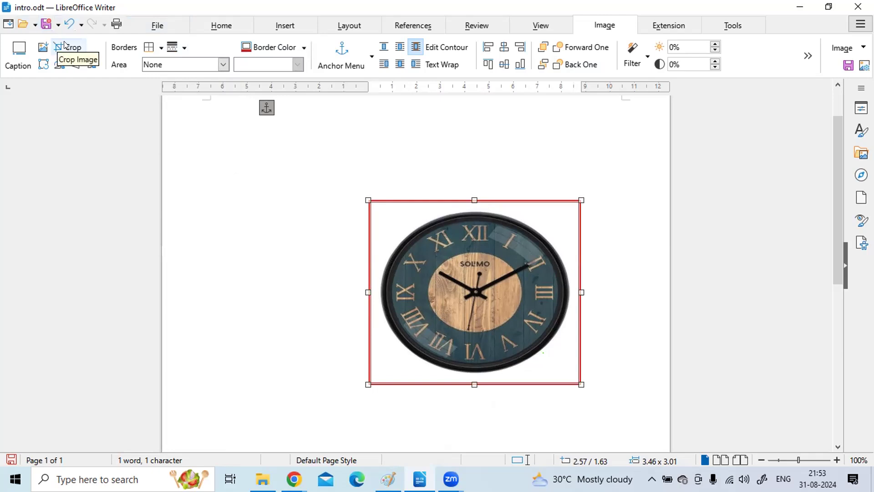
Rotate the clock image clockwise freehand, leave rotation mode, and move the image slightly down and to the left
{"action": "left_click", "coordinate": [44, 65]}
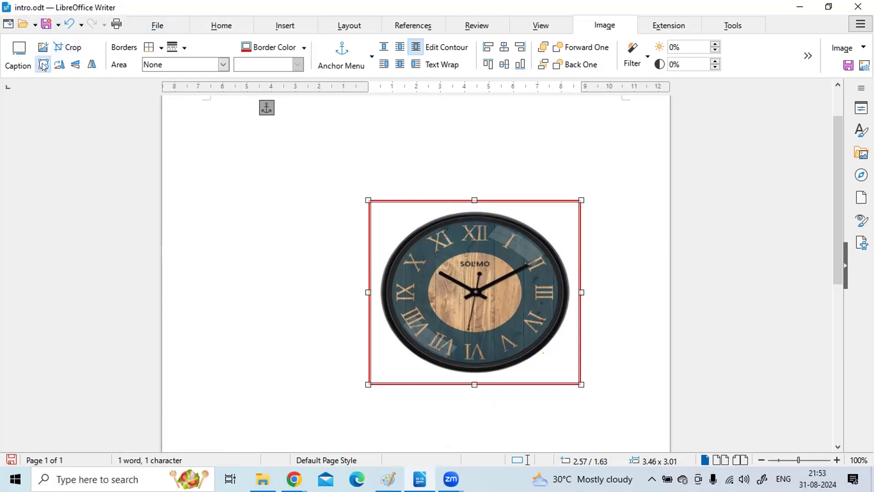
{"action": "left_click_drag", "start_coordinate": [369, 200], "coordinate": [486, 190]}
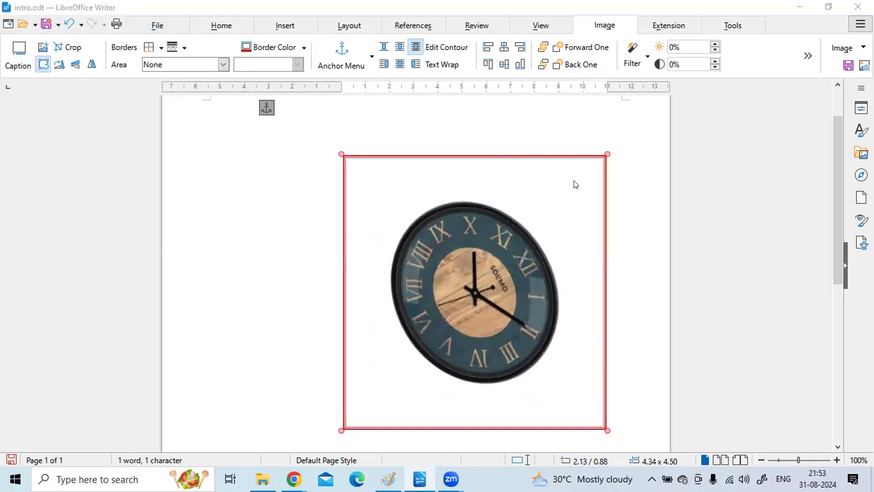
{"action": "double_click", "coordinate": [574, 184]}
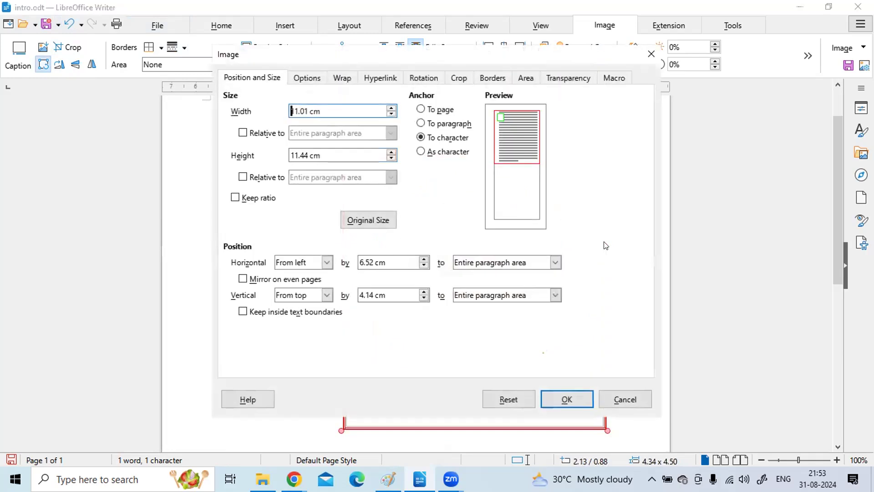
{"action": "left_click", "coordinate": [619, 403]}
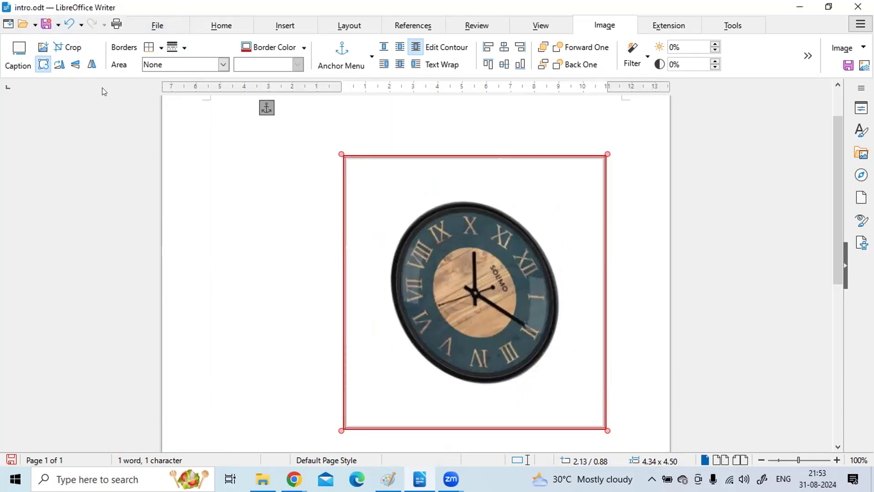
{"action": "left_click", "coordinate": [43, 63]}
{"action": "left_click_drag", "start_coordinate": [455, 178], "coordinate": [411, 214]}
Undo the clock image's rotation and the move made after it
{"action": "key", "text": "ctrl+z"}
{"action": "key", "text": "ctrl+z"}
{"action": "key", "text": "ctrl+z"}
{"action": "key", "text": "ctrl+z"}
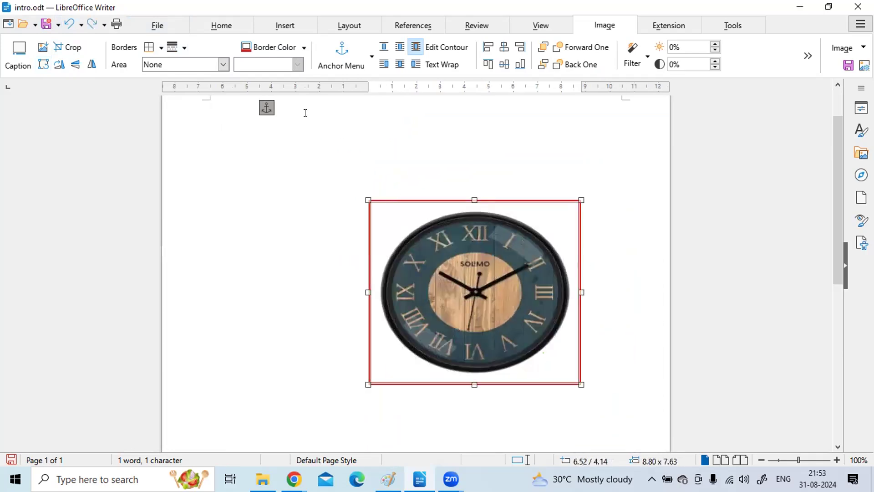
Crop the clock image from all four sides to about 5.98 by 5.66 cm, moving it up and left on the page
{"action": "left_click", "coordinate": [74, 47]}
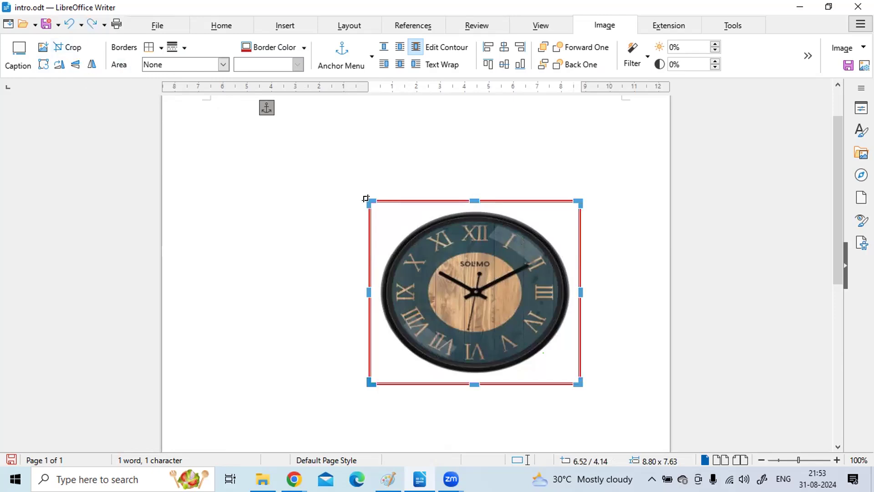
{"action": "left_click_drag", "start_coordinate": [366, 198], "coordinate": [411, 223]}
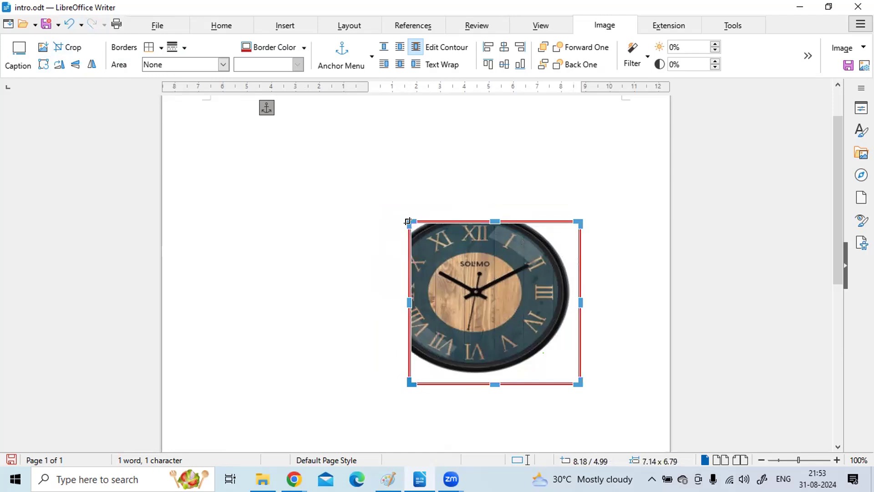
{"action": "left_click_drag", "start_coordinate": [465, 254], "coordinate": [398, 223]}
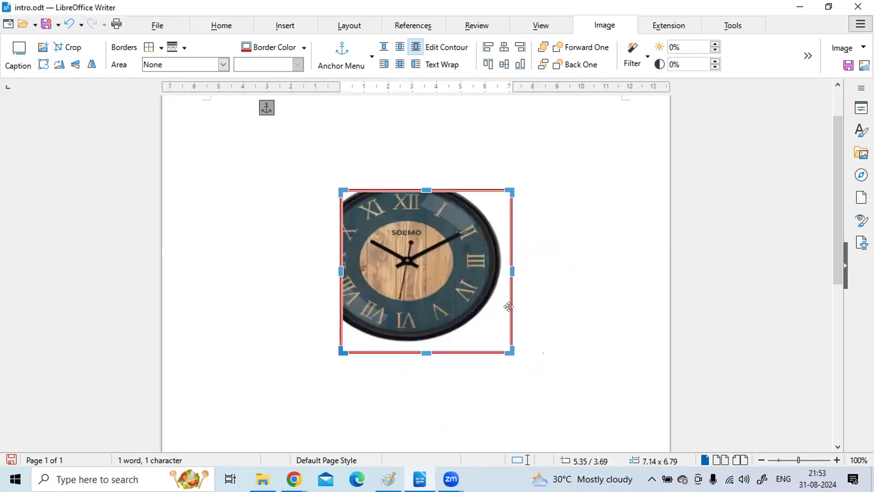
{"action": "left_click_drag", "start_coordinate": [509, 270], "coordinate": [483, 271]}
{"action": "left_click_drag", "start_coordinate": [413, 349], "coordinate": [413, 324]}
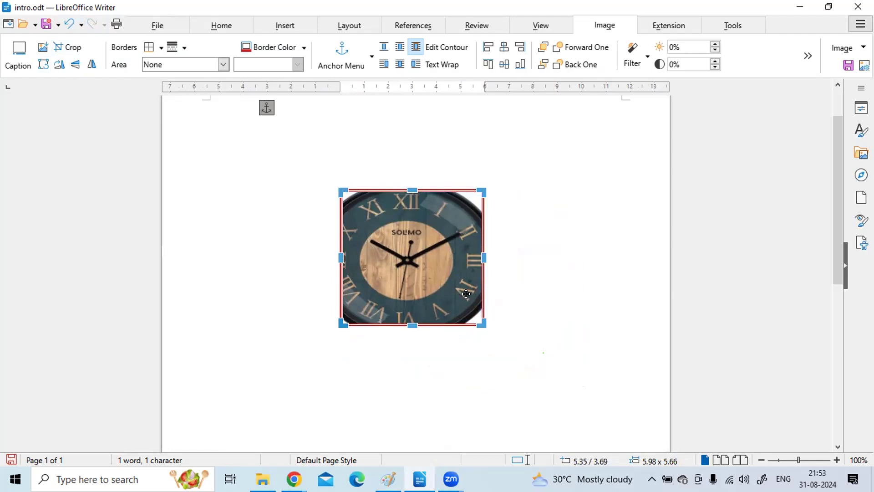
Undo the crops and the move of the clock image
{"action": "key", "text": "ctrl+z"}
{"action": "key", "text": "ctrl+z"}
{"action": "key", "text": "ctrl+z"}
{"action": "key", "text": "ctrl+z"}
{"action": "key", "text": "ctrl+z"}
{"action": "key", "text": "ctrl+z"}
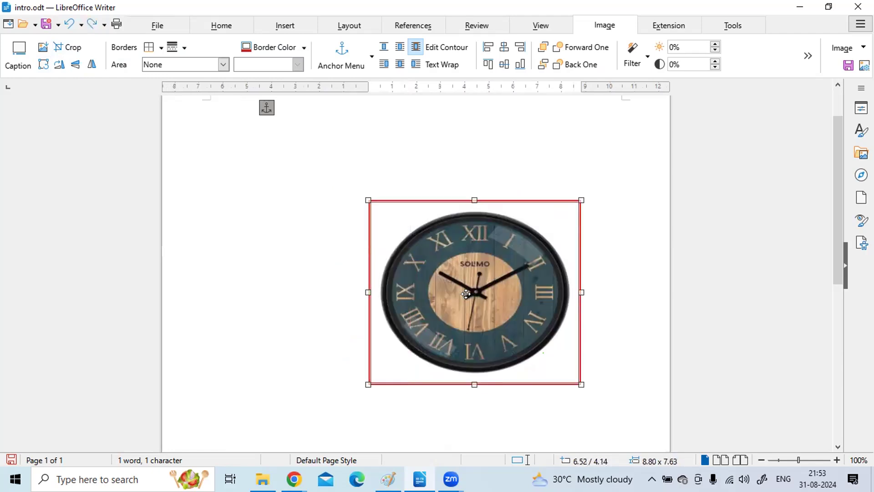
Flip the clock image vertically so it is upside down, and flip it horizontally and back
{"action": "left_click", "coordinate": [76, 66]}
{"action": "left_click", "coordinate": [76, 66]}
{"action": "left_click", "coordinate": [76, 66]}
{"action": "left_click", "coordinate": [76, 66]}
{"action": "left_click", "coordinate": [75, 66]}
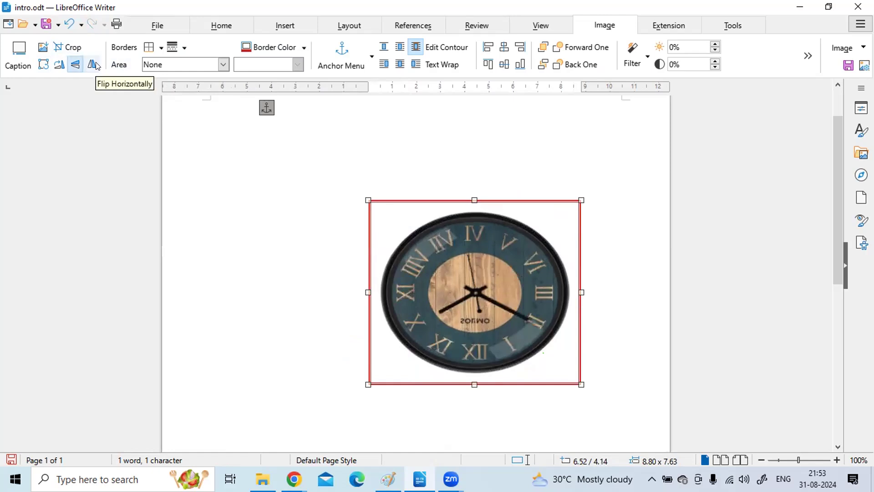
{"action": "left_click", "coordinate": [96, 66]}
{"action": "left_click", "coordinate": [97, 66]}
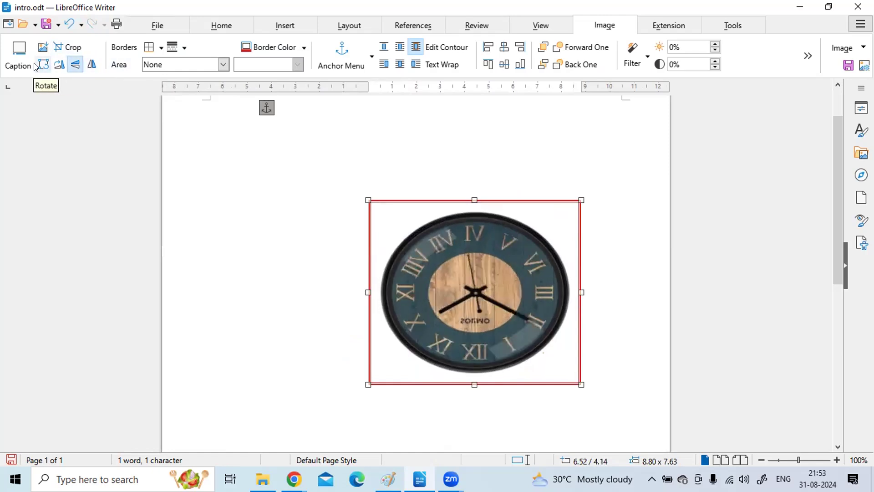
Add the caption "ghdi" below the clock image, using the Figure category and Arabic numbering
{"action": "left_click", "coordinate": [14, 67]}
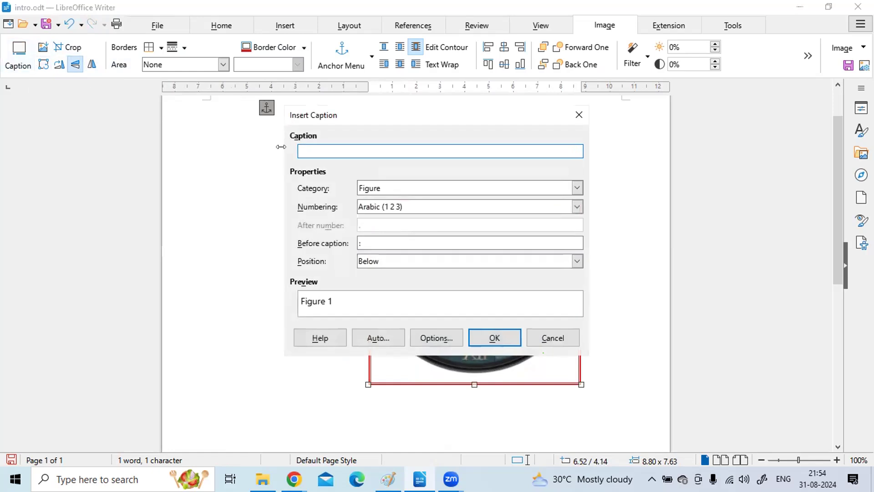
{"action": "type", "text": "ghdi"}
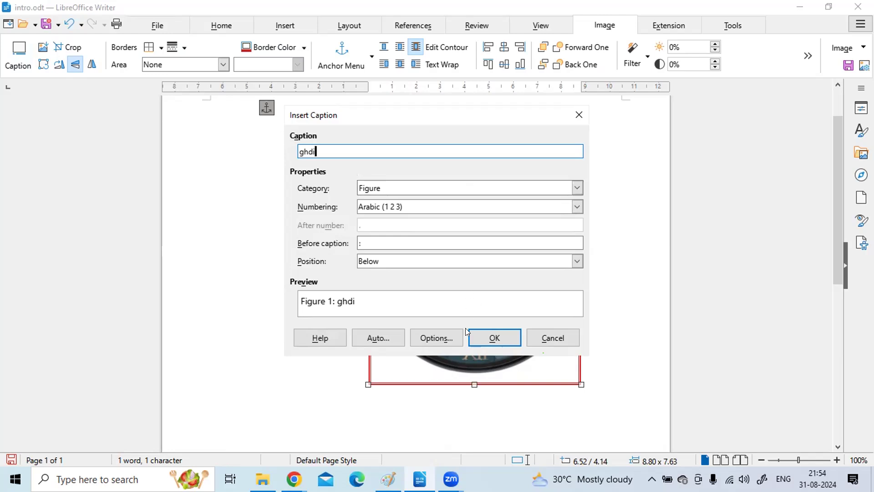
{"action": "left_click", "coordinate": [486, 338]}
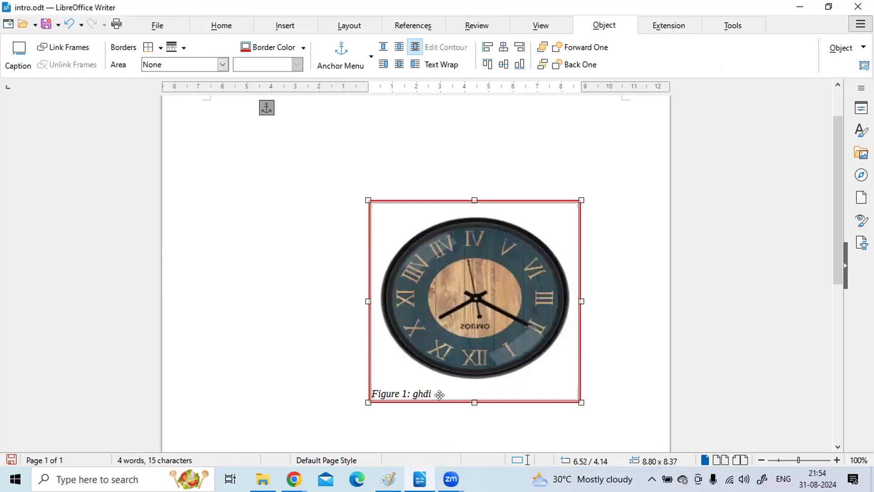
{"action": "left_click", "coordinate": [274, 173]}
{"action": "left_click", "coordinate": [394, 240]}
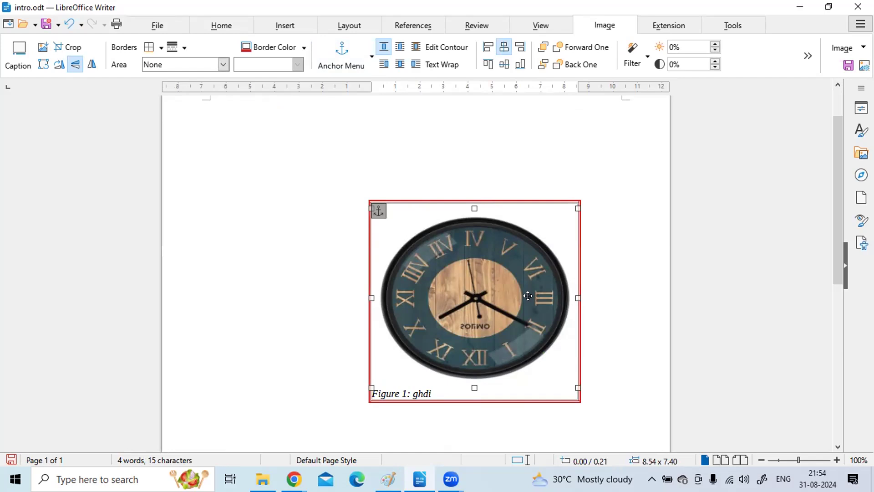
{"action": "left_click", "coordinate": [370, 60]}
{"action": "left_click", "coordinate": [370, 58]}
Enter "dt" in the empty first paragraph, expand it into the dummy AutoText, and undo the expansion
{"action": "left_click", "coordinate": [297, 170]}
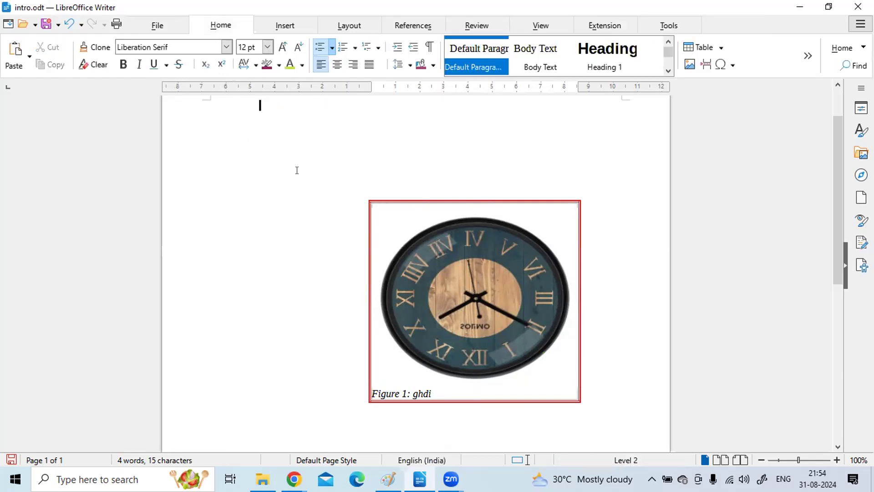
{"action": "type", "text": "dt"}
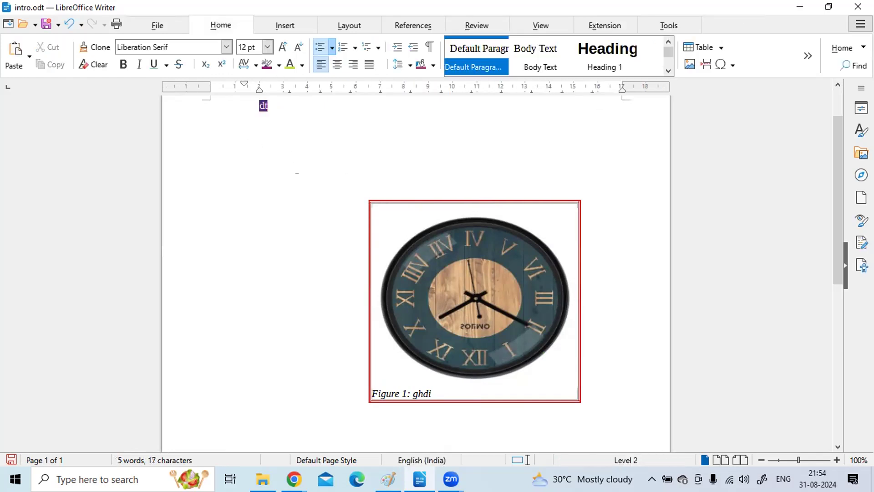
{"action": "key", "text": "F3"}
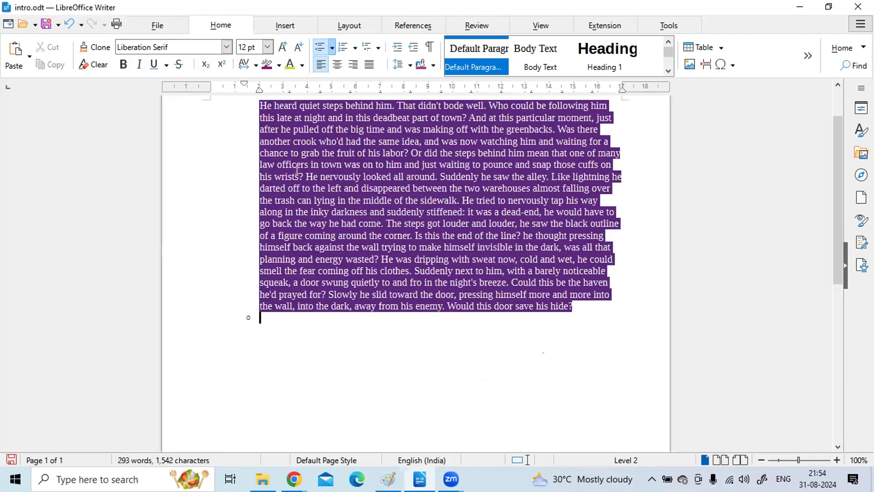
{"action": "mouse_move", "coordinate": [834, 238]}
{"action": "left_mouse_down"}
{"action": "mouse_move", "coordinate": [833, 211]}
{"action": "mouse_move", "coordinate": [845, 466]}
{"action": "mouse_move", "coordinate": [843, 241]}
{"action": "left_mouse_up"}
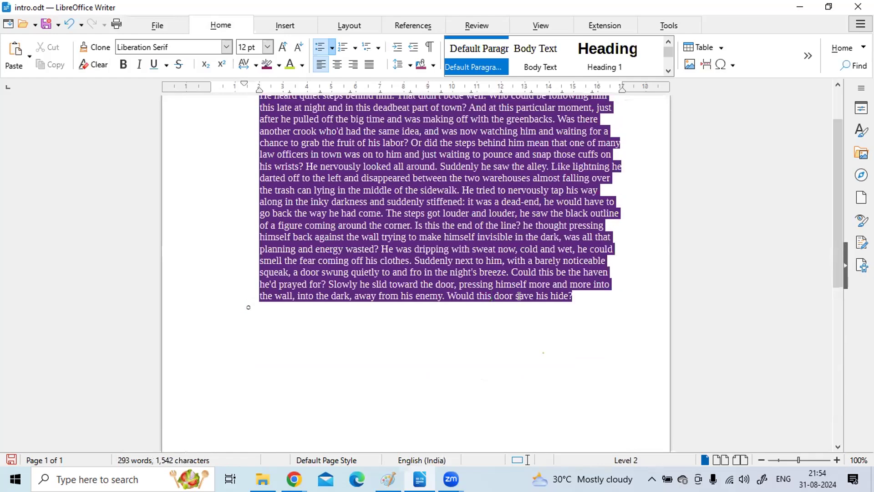
{"action": "scroll", "coordinate": [519, 296], "scroll_direction": "down", "scroll_amount": 4, "text": "ctrl"}
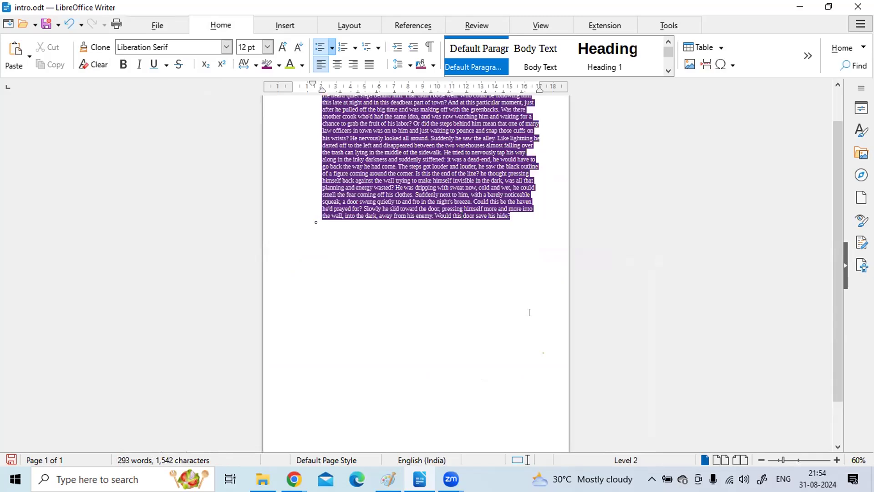
{"action": "key", "text": "ctrl+z"}
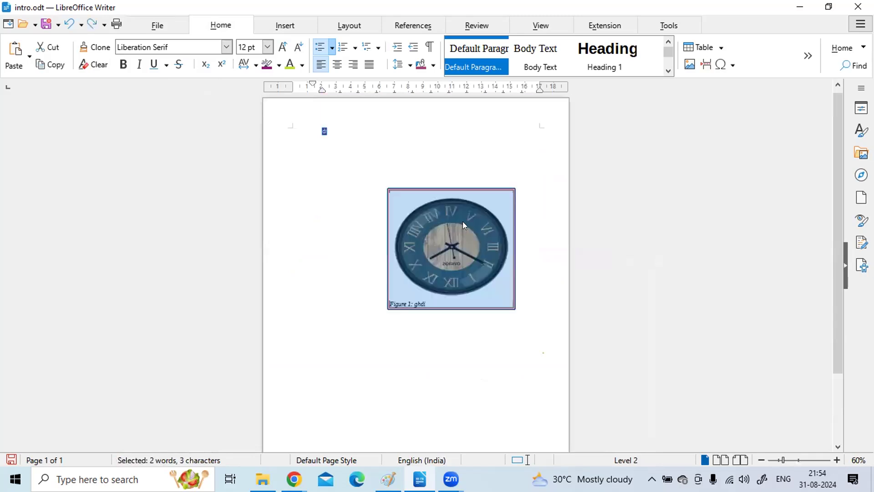
Shrink the captioned clock image to about 2.39 by 2.07 and move it out of its frame toward the page's lower right
{"action": "left_click", "coordinate": [463, 222]}
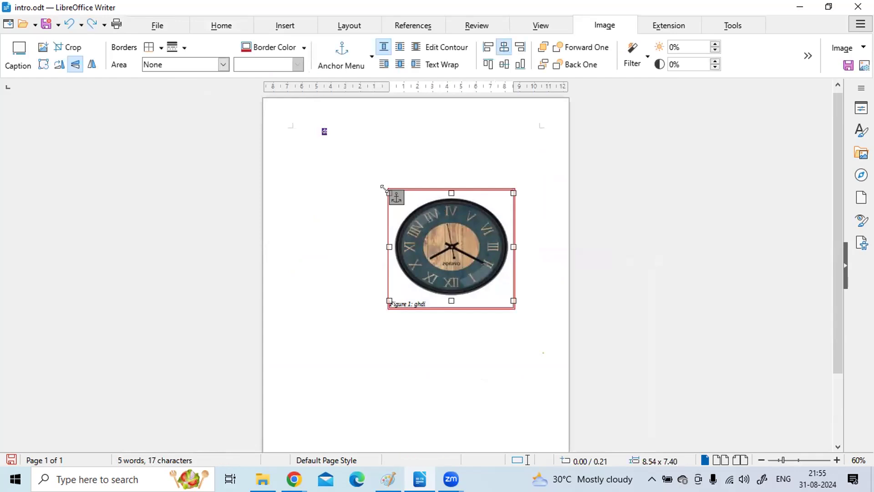
{"action": "left_click_drag", "start_coordinate": [384, 188], "coordinate": [477, 275]}
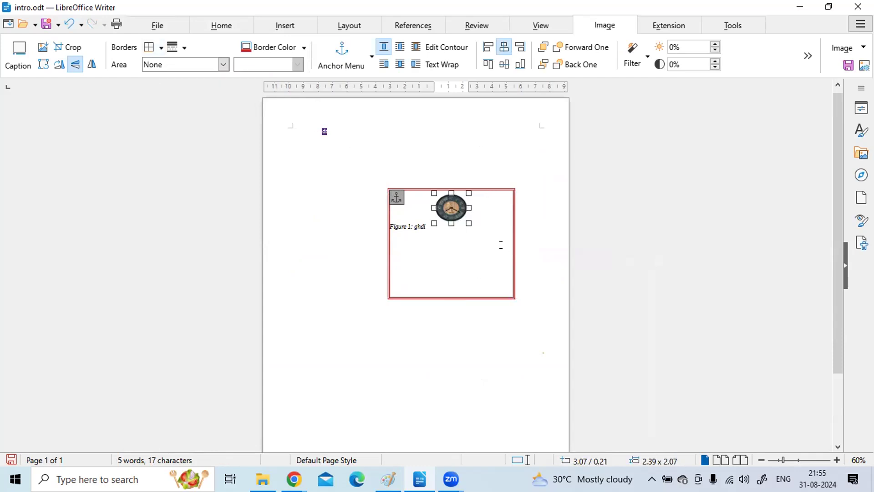
{"action": "left_click_drag", "start_coordinate": [457, 210], "coordinate": [523, 367]}
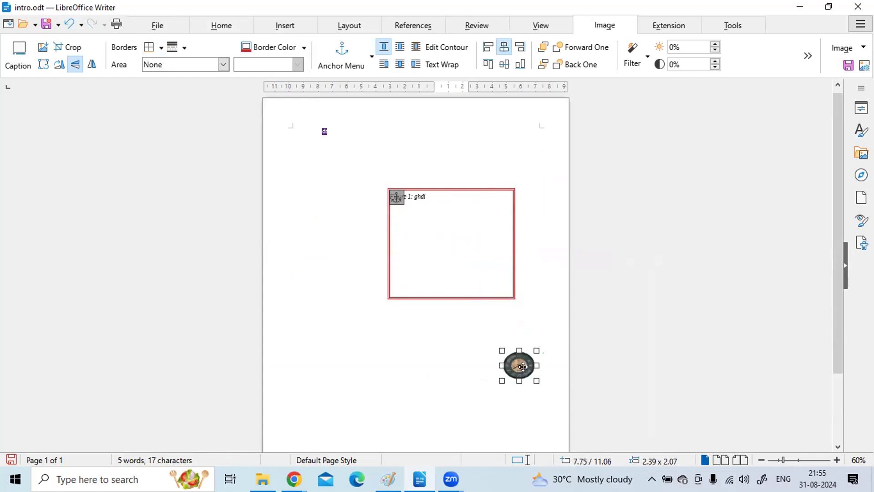
Delete the red-bordered caption frame together with its clock image
{"action": "left_click", "coordinate": [515, 286]}
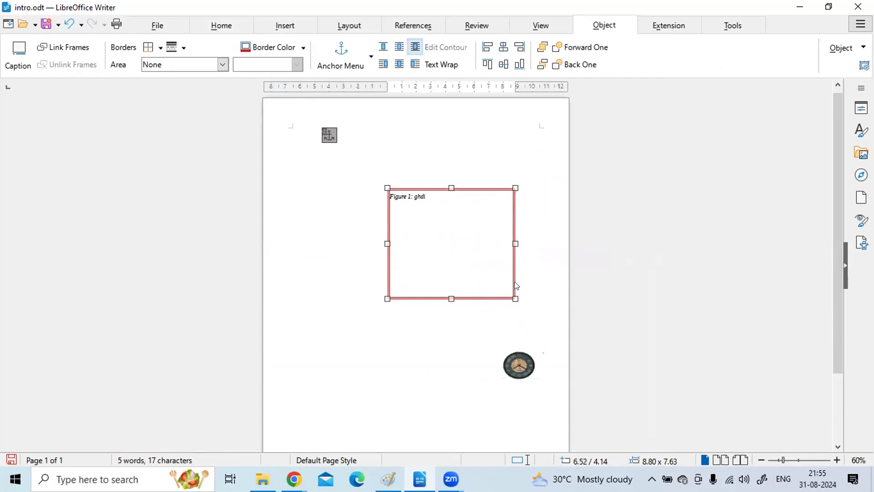
{"action": "key", "text": "Delete"}
{"action": "key", "text": "ctrl+z"}
{"action": "key", "text": "Delete"}
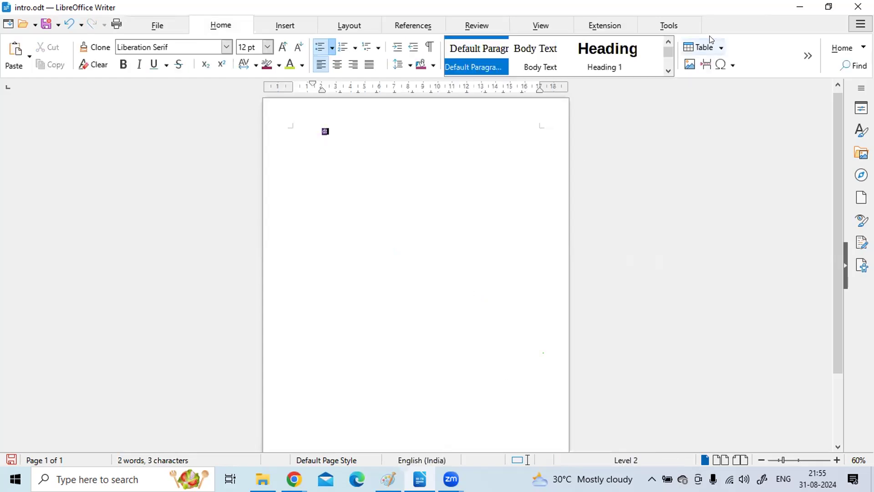
Insert the image 51Y6T-qzJWL._SS100_, shrink it to about 1.77 by 1.77 and move it toward the page's lower right
{"action": "left_click", "coordinate": [690, 64]}
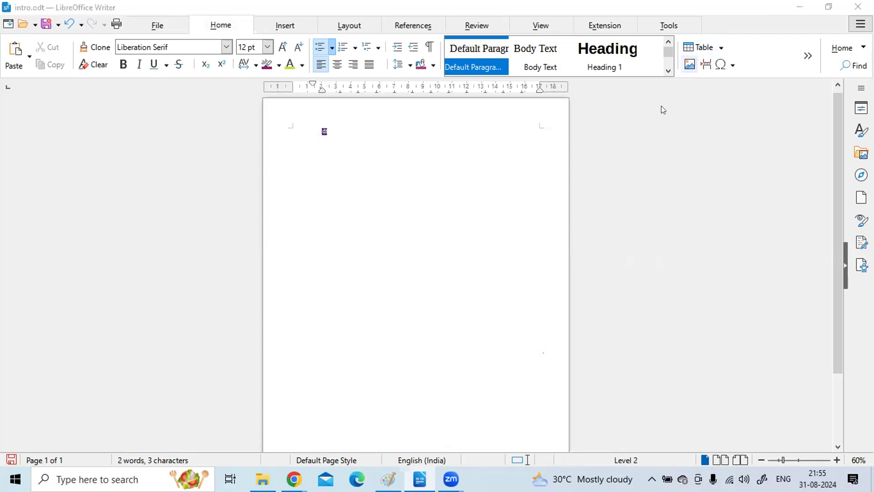
{"action": "left_click", "coordinate": [240, 220]}
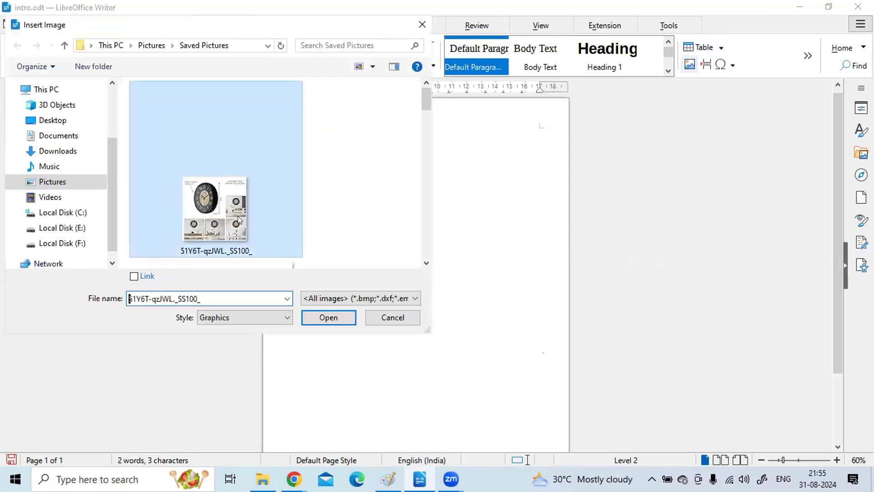
{"action": "left_click", "coordinate": [329, 317]}
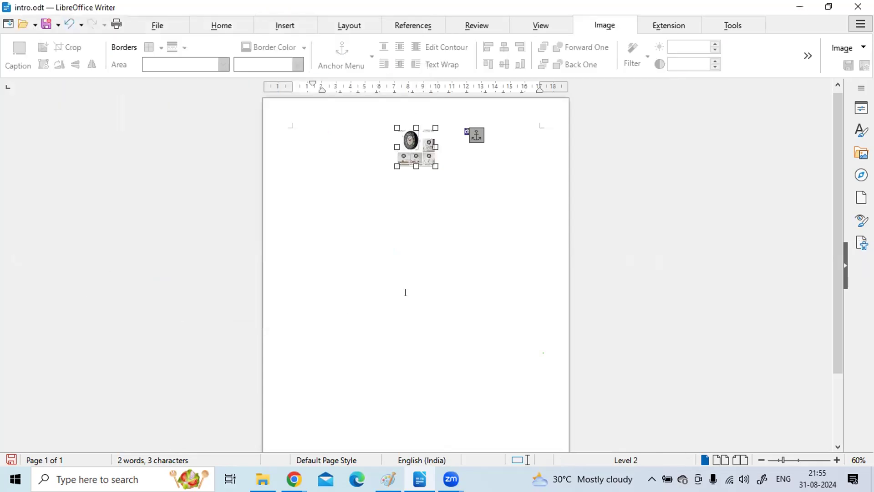
{"action": "left_click_drag", "start_coordinate": [423, 157], "coordinate": [525, 355]}
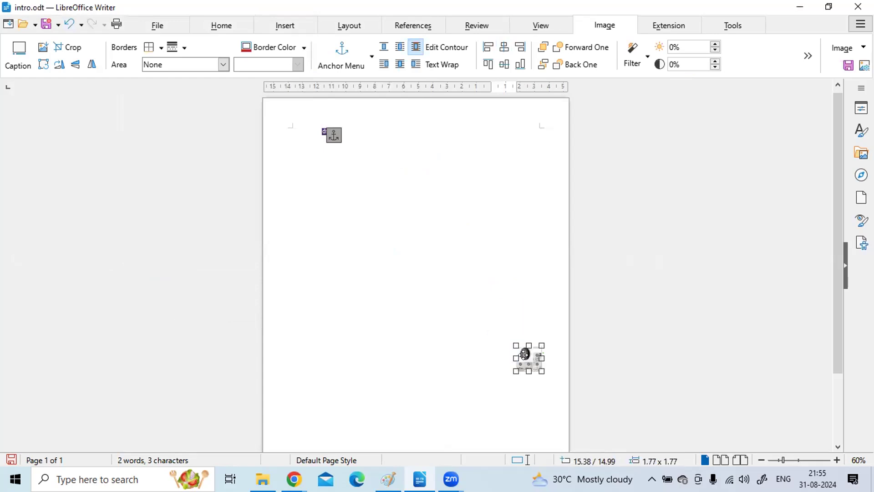
Expand "dt" into the dummy AutoText and insert the image 51Y6T-qzJWL._SS100_ below the text
{"action": "left_click", "coordinate": [342, 132]}
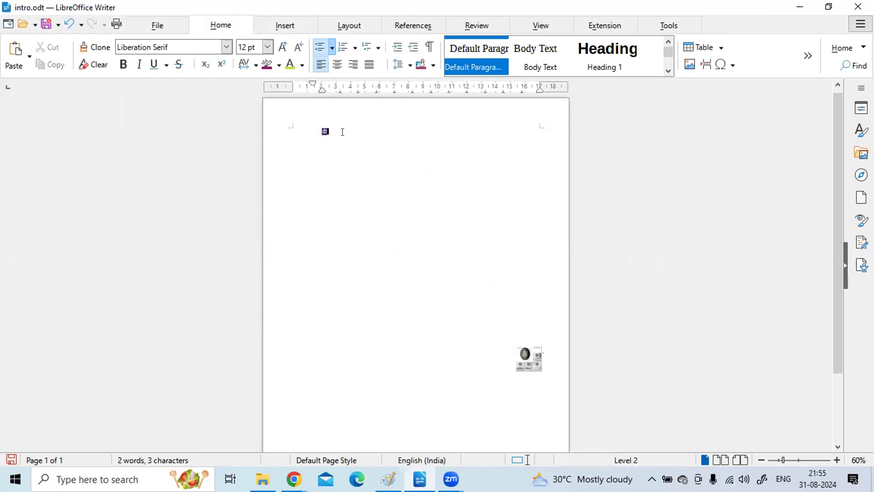
{"action": "key", "text": "F3"}
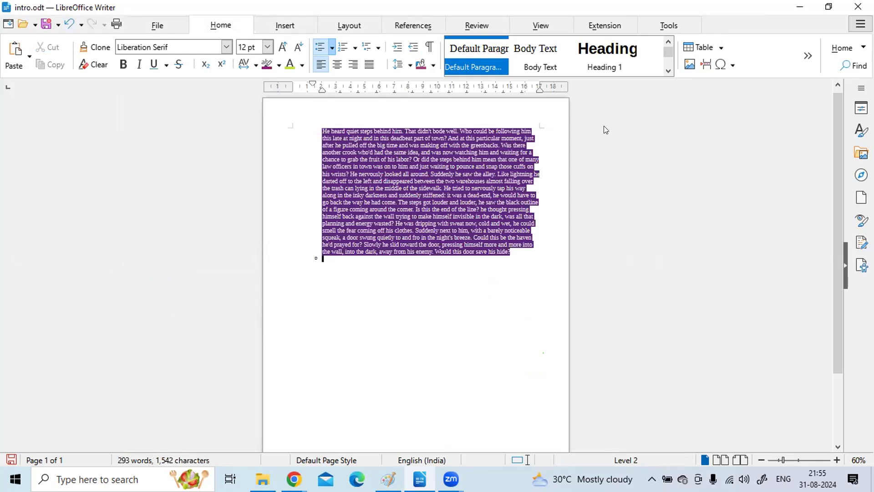
{"action": "left_click", "coordinate": [689, 64]}
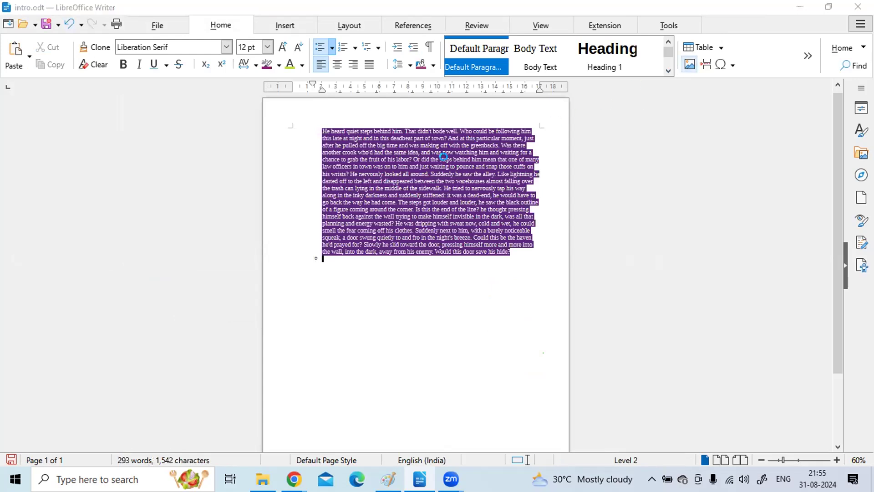
{"action": "left_click", "coordinate": [213, 173]}
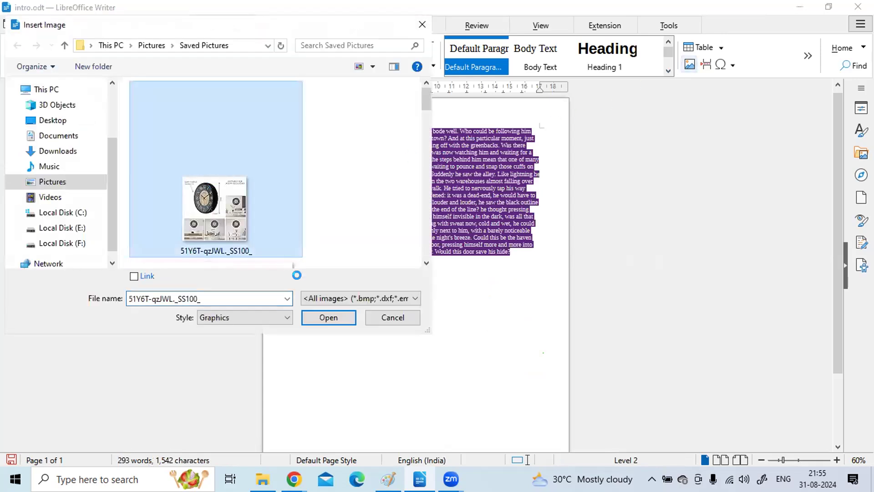
{"action": "left_click", "coordinate": [315, 311]}
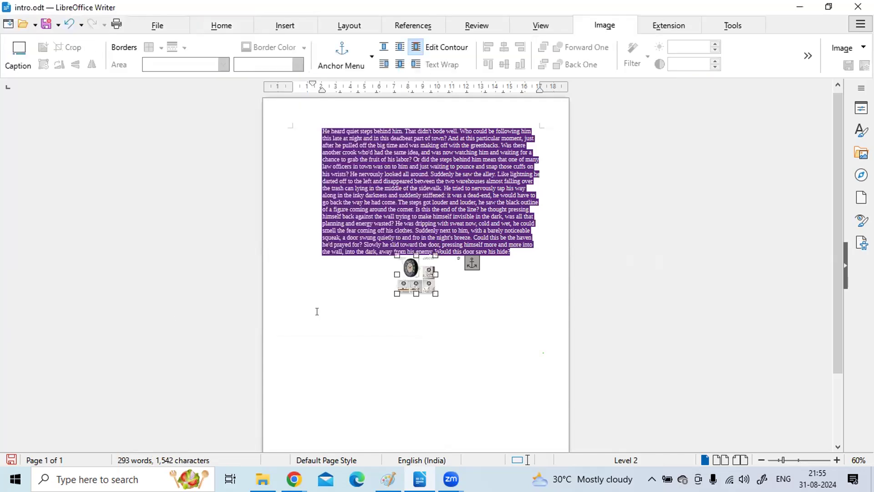
Move the image into the dummy text to about 9.34 / 4.35, send it back one level and bring it to the front
{"action": "left_click_drag", "start_coordinate": [417, 257], "coordinate": [485, 215]}
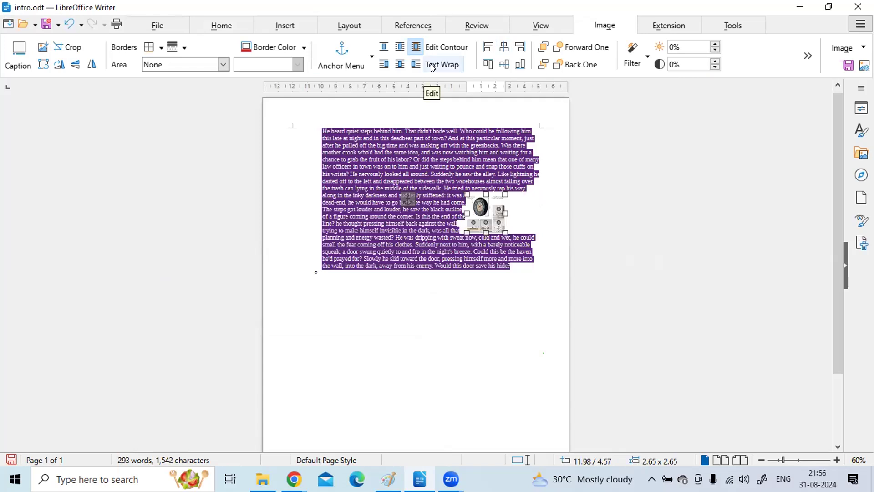
{"action": "left_click", "coordinate": [565, 67]}
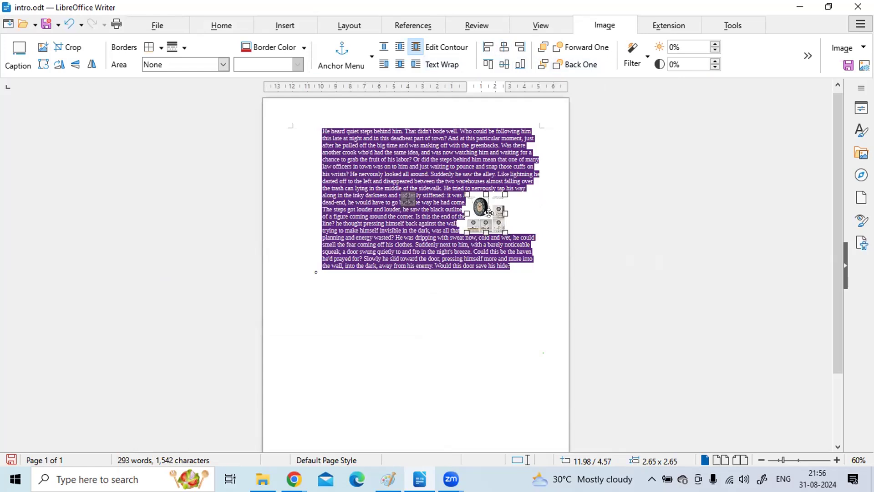
{"action": "left_click_drag", "start_coordinate": [489, 213], "coordinate": [451, 210]}
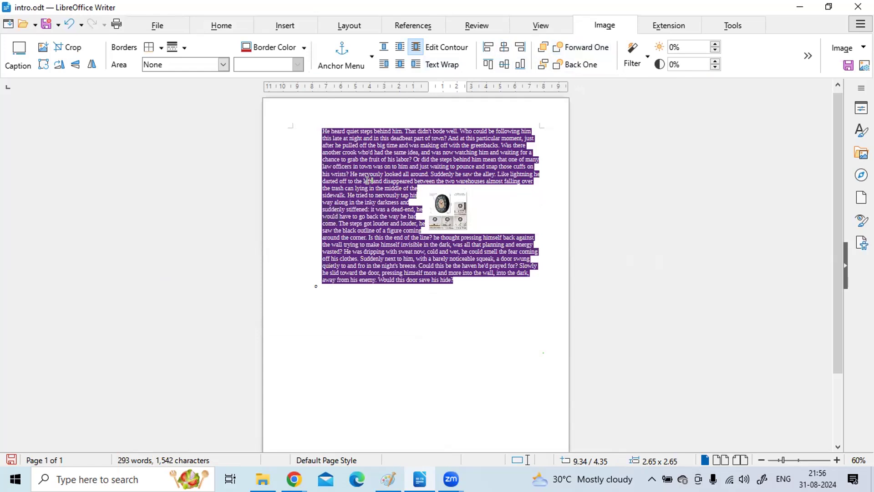
{"action": "key", "text": "Escape"}
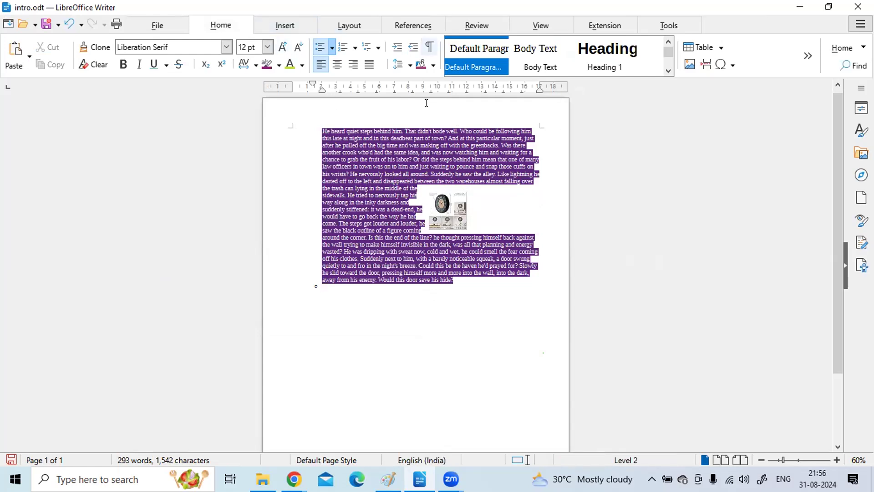
{"action": "left_click", "coordinate": [447, 210]}
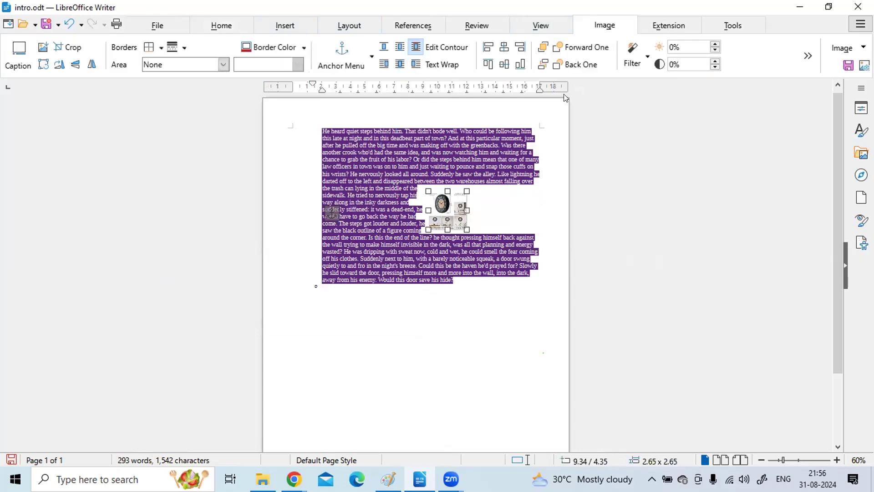
{"action": "left_click", "coordinate": [545, 48]}
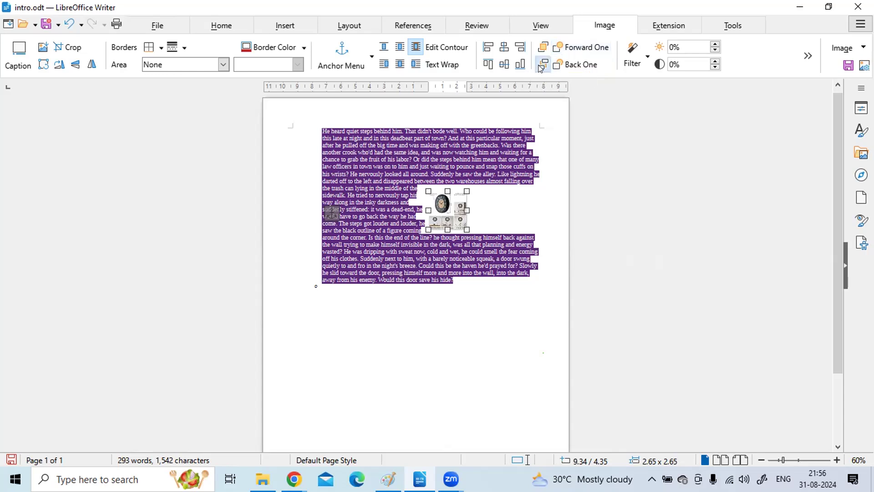
Check the image's position and size properties without changing them, and raise the image's brightness to 8%
{"action": "double_click", "coordinate": [449, 220]}
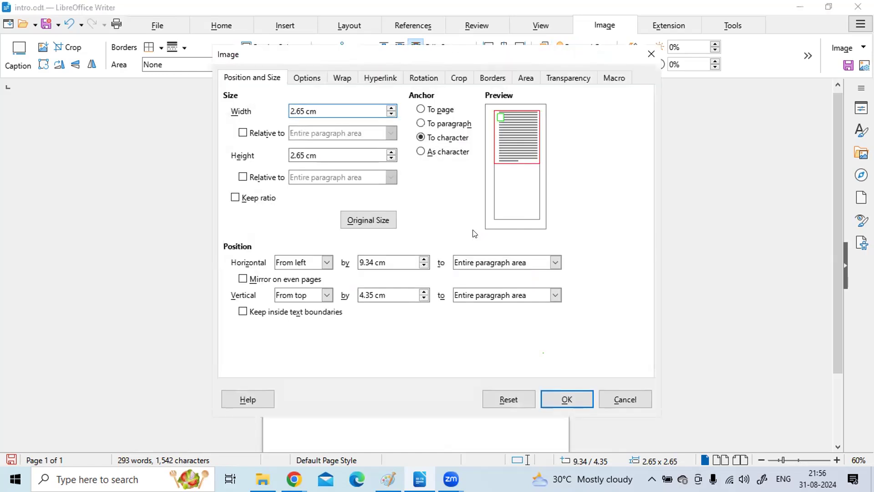
{"action": "left_click", "coordinate": [618, 393]}
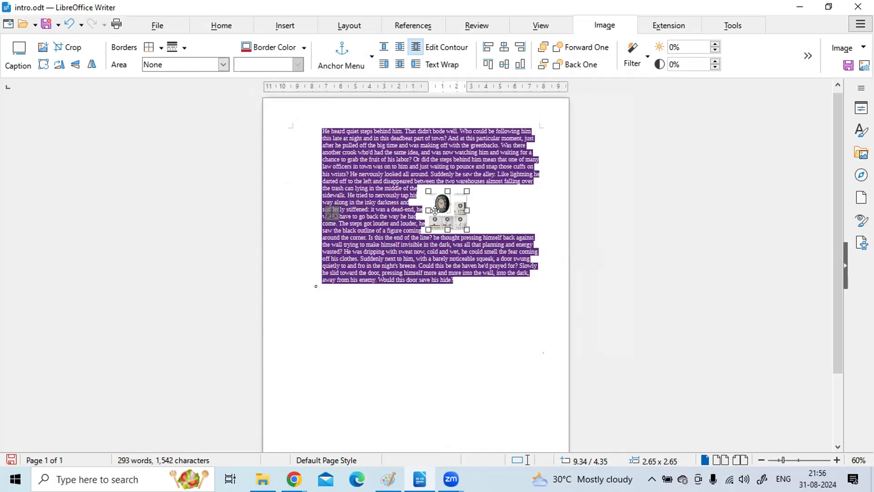
{"action": "left_click", "coordinate": [647, 56]}
{"action": "left_click", "coordinate": [646, 54]}
{"action": "left_click", "coordinate": [714, 44]}
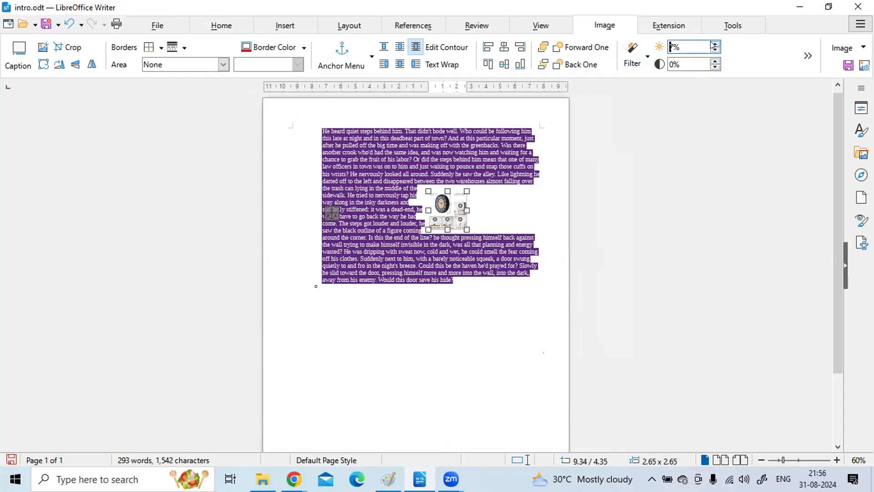
Clear the direct formatting from the whole dummy text paragraph
{"action": "left_click", "coordinate": [424, 284]}
{"action": "left_click_drag", "start_coordinate": [323, 286], "coordinate": [320, 131]}
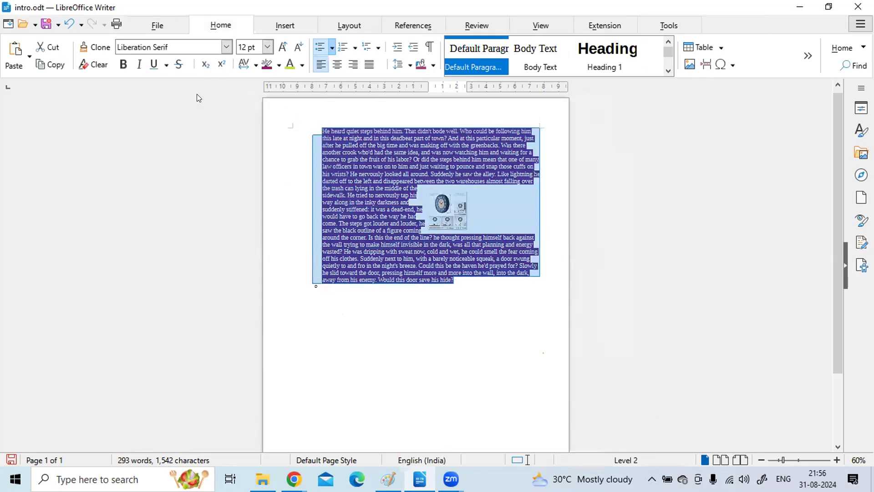
{"action": "left_click", "coordinate": [98, 58]}
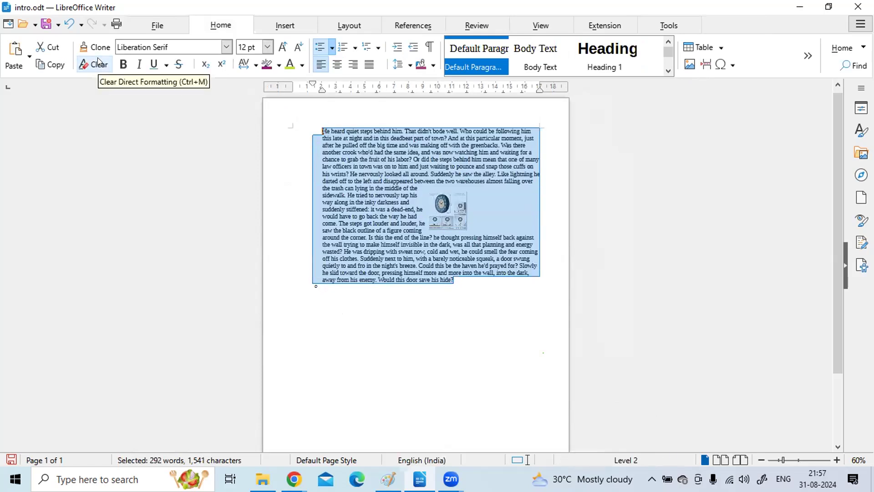
{"action": "left_click", "coordinate": [379, 215]}
Move the image up to about 9.08 / 1.09 and align it horizontally left, centred and finally right
{"action": "left_click", "coordinate": [446, 204]}
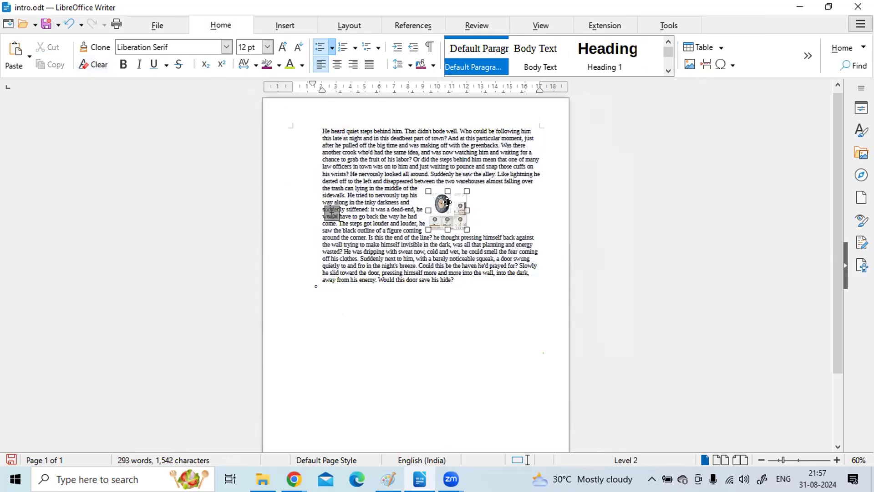
{"action": "left_click_drag", "start_coordinate": [446, 203], "coordinate": [441, 154]}
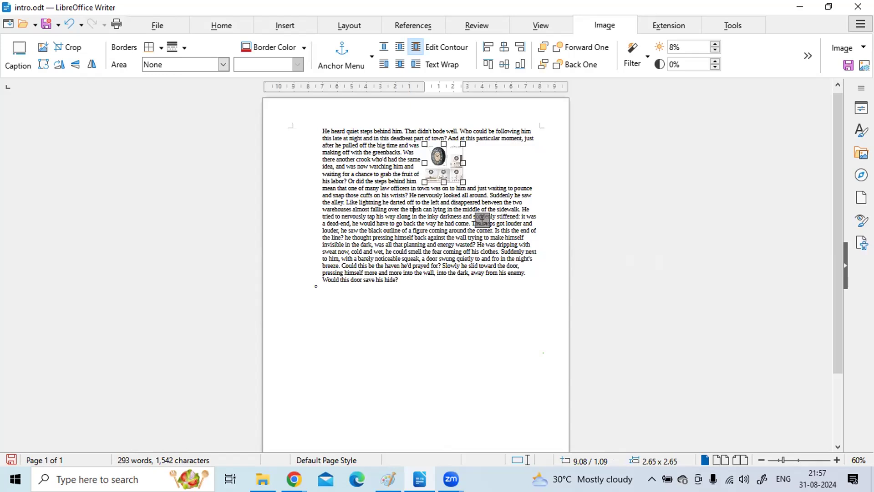
{"action": "left_click", "coordinate": [487, 51]}
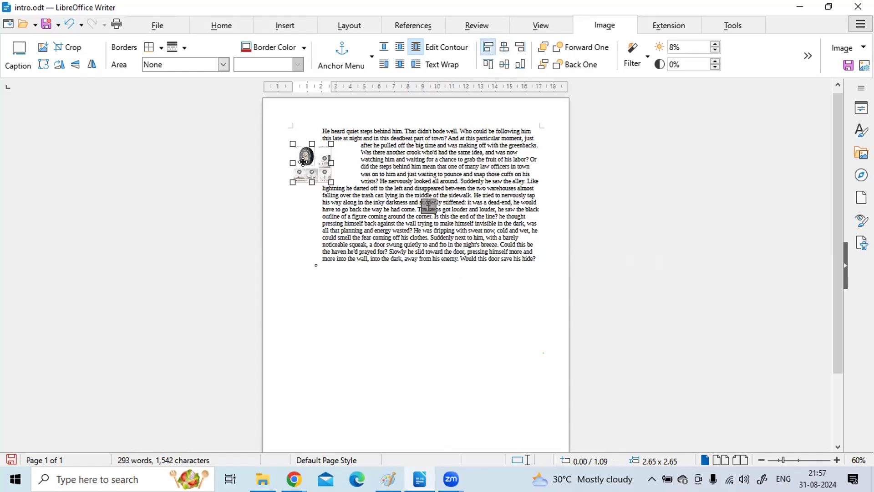
{"action": "left_click", "coordinate": [504, 47]}
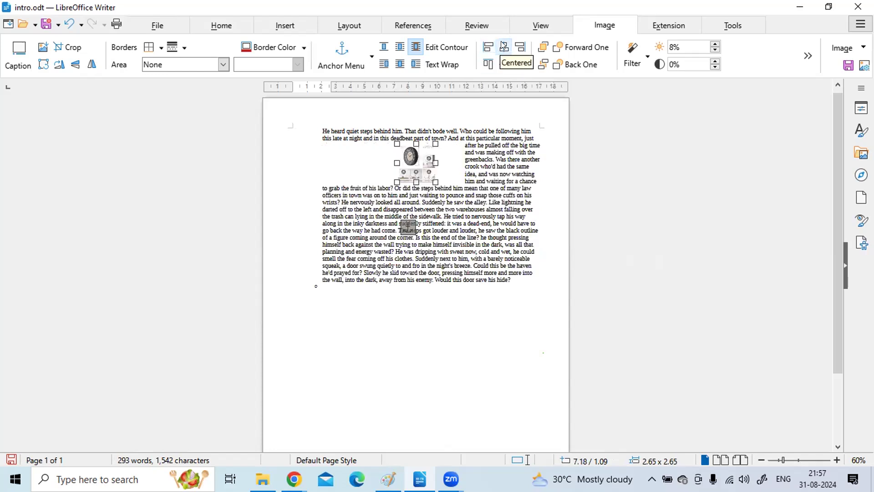
{"action": "left_click", "coordinate": [518, 49]}
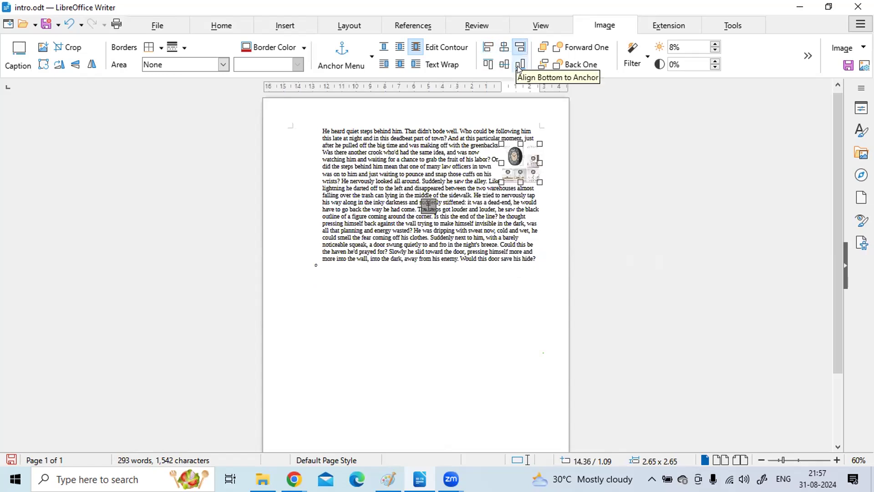
Align the image vertically to the anchor's bottom, middle and finally top
{"action": "left_click", "coordinate": [519, 67]}
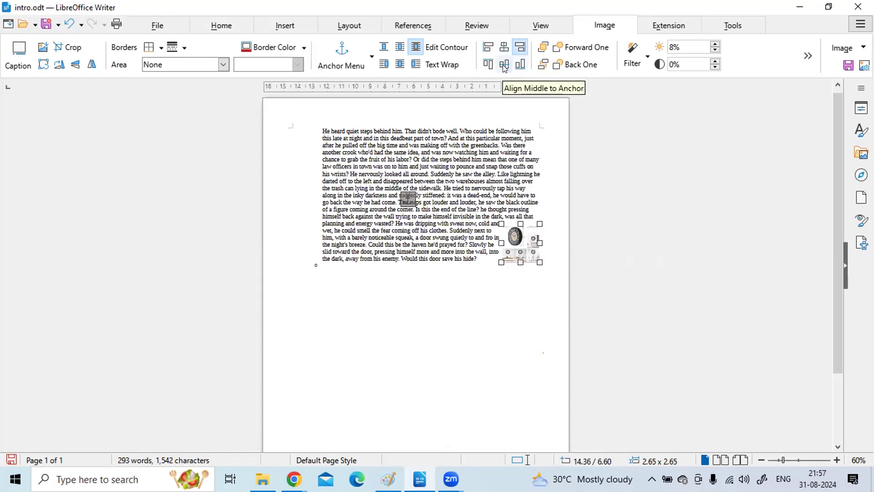
{"action": "left_click", "coordinate": [504, 66]}
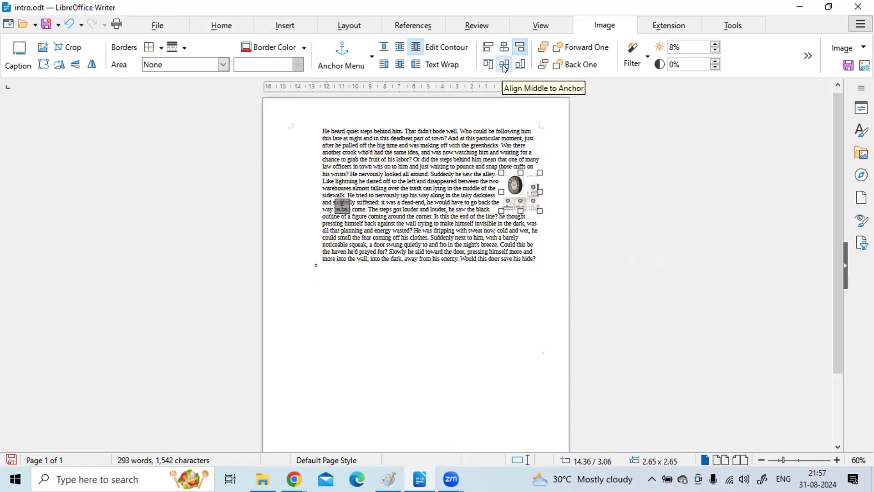
{"action": "left_click", "coordinate": [488, 65]}
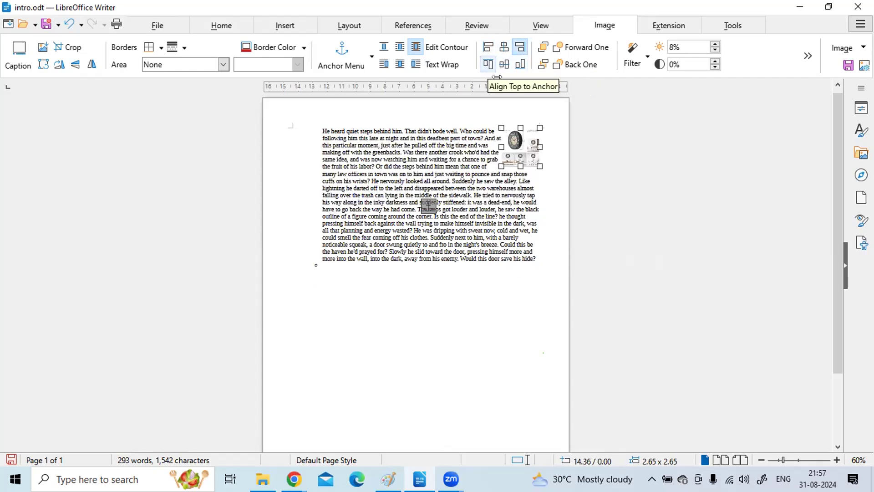
{"action": "left_click", "coordinate": [507, 195]}
{"action": "left_click", "coordinate": [506, 153]}
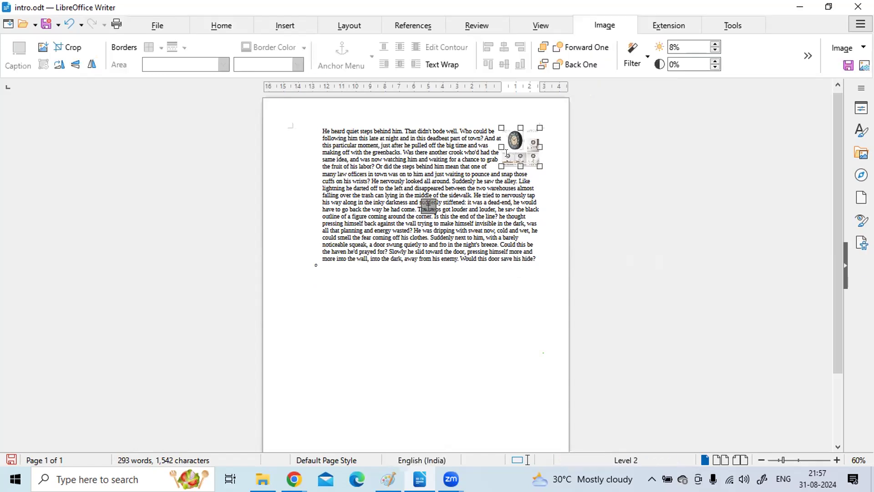
{"action": "left_click", "coordinate": [480, 194]}
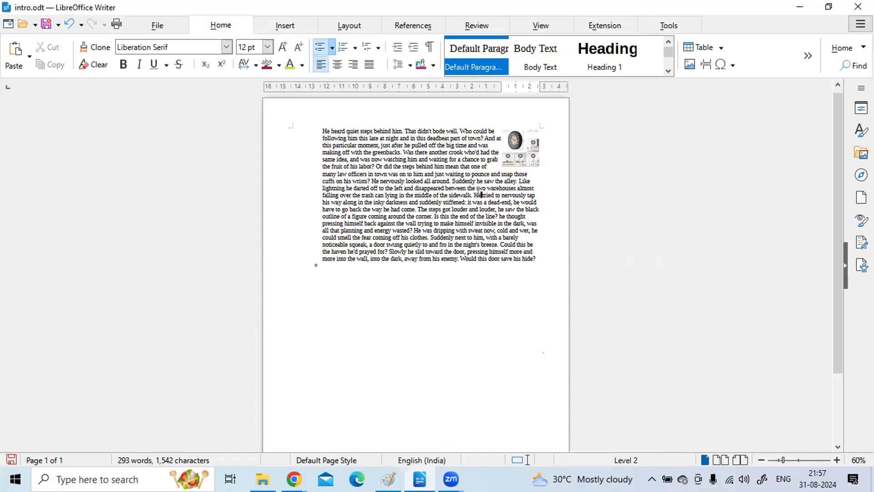
{"action": "left_click", "coordinate": [510, 144]}
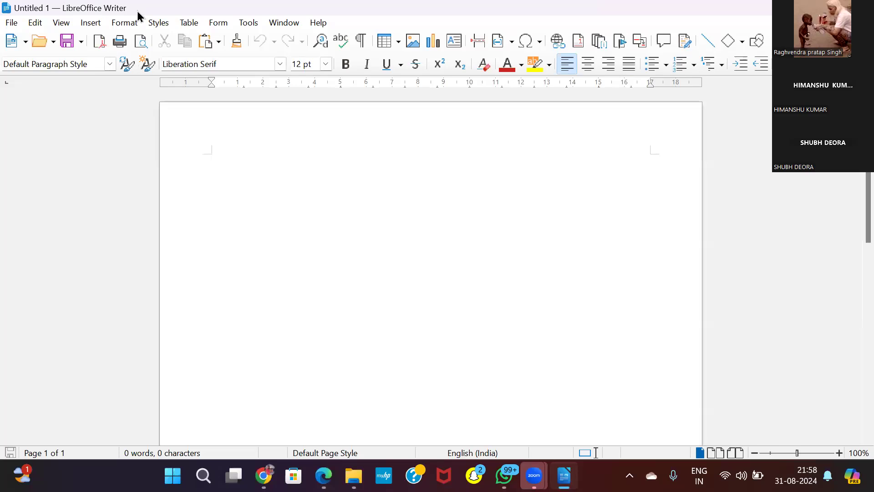
{"action": "left_click", "coordinate": [124, 23]}
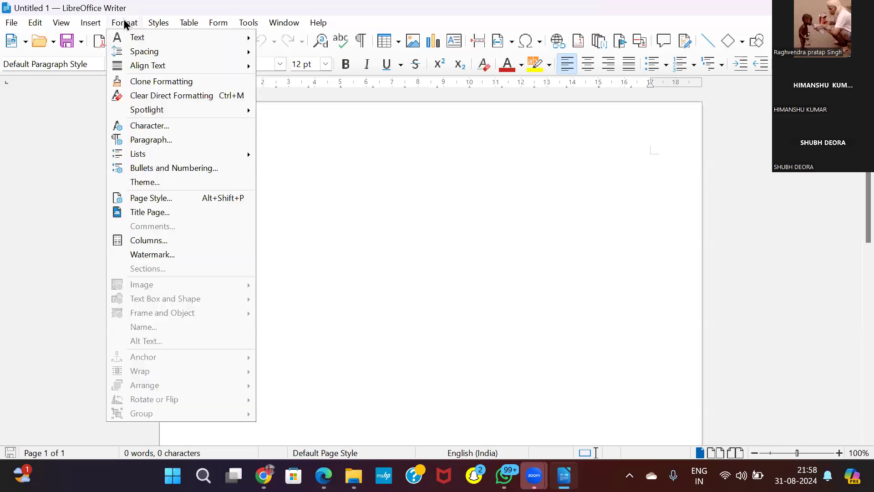
{"action": "mouse_move", "coordinate": [215, 27]}
{"action": "left_click", "coordinate": [67, 27]}
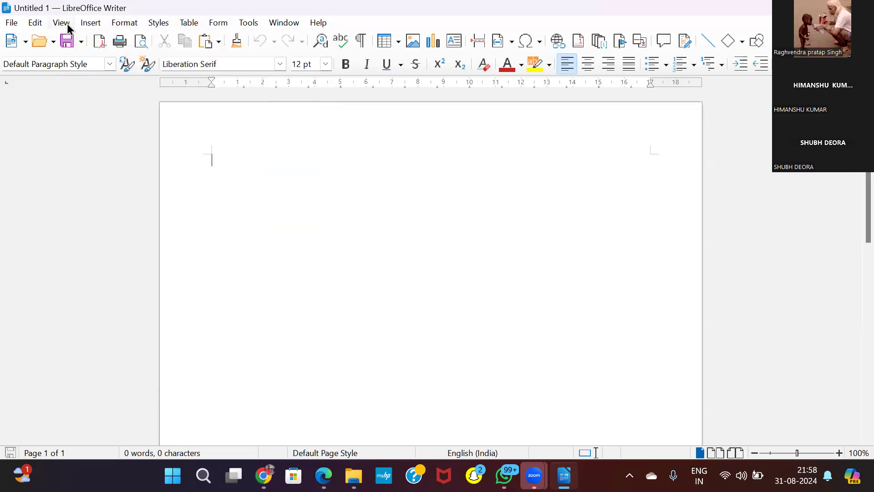
Switch the user interface to the Tabbed variant for all modules, and display the macro, mail merge and form control commands
{"action": "left_click", "coordinate": [68, 26]}
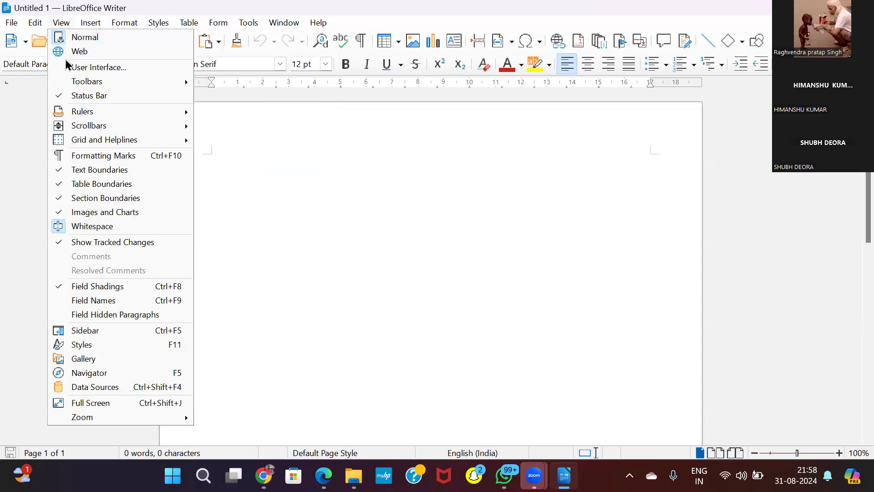
{"action": "left_click", "coordinate": [102, 73]}
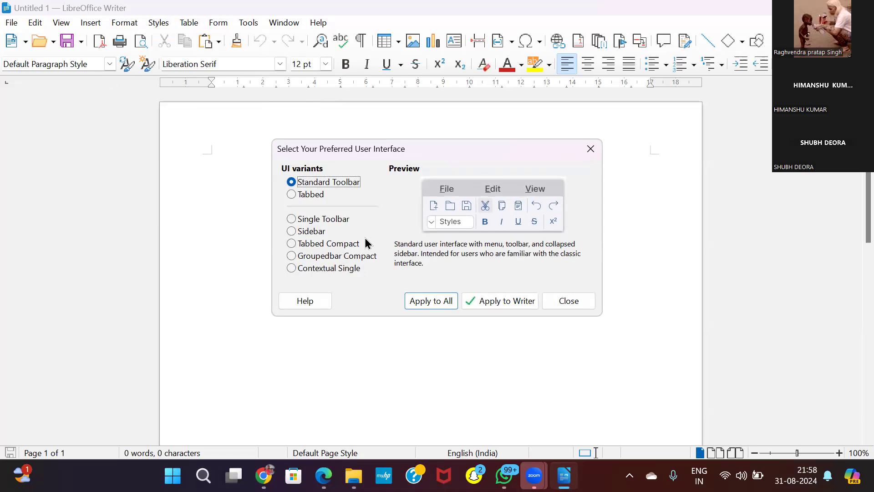
{"action": "left_click", "coordinate": [306, 194]}
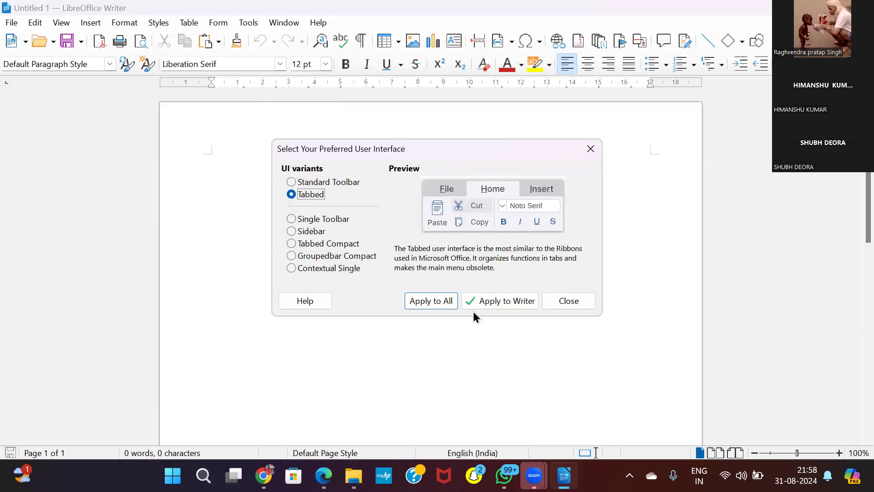
{"action": "left_click", "coordinate": [419, 299]}
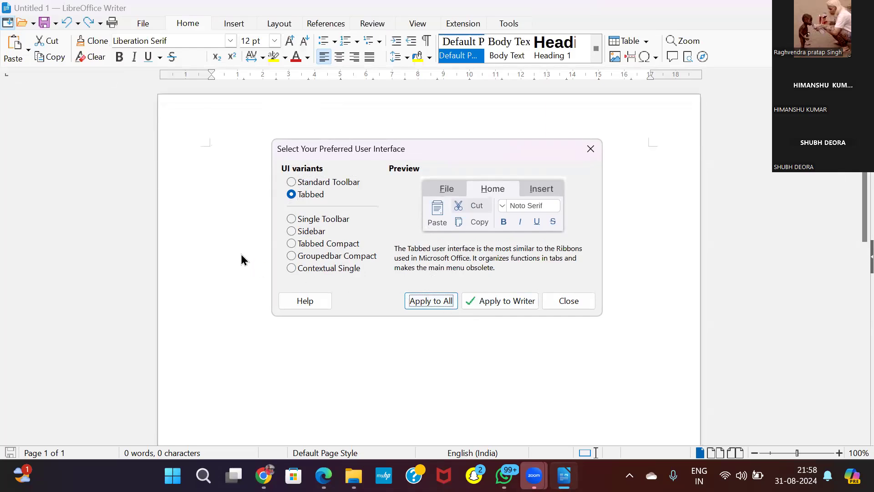
{"action": "left_click", "coordinate": [561, 299]}
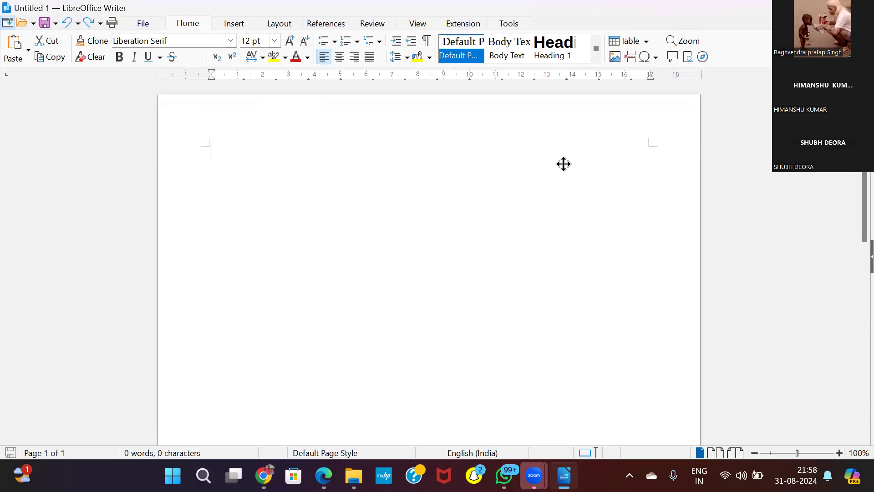
{"action": "left_click", "coordinate": [509, 23]}
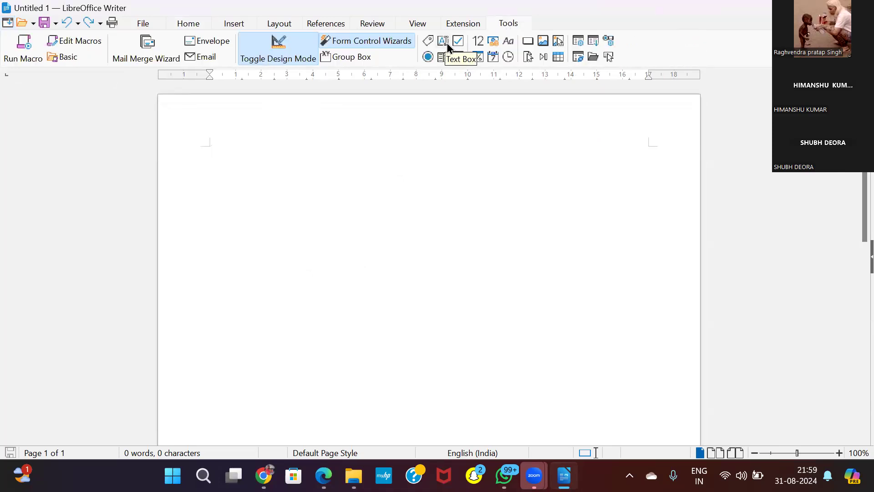